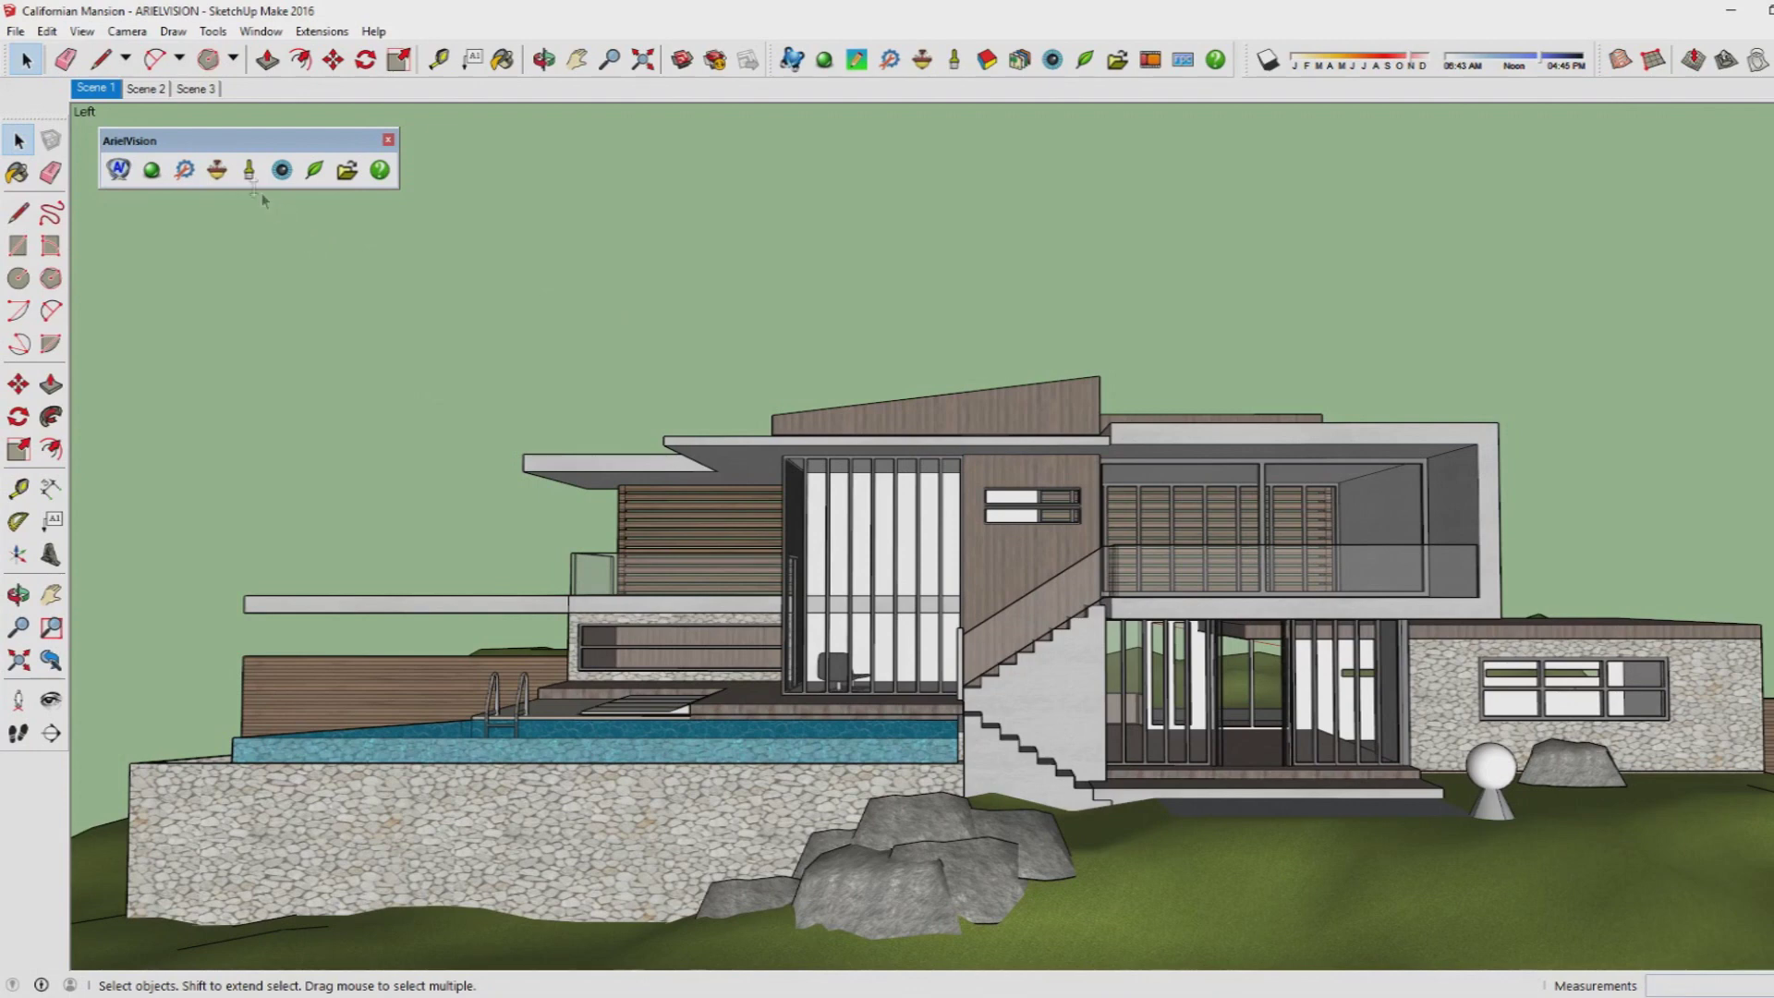
- Go to the Scene 1 stairs close-up and settle on Studio - High Dynamic lighting after trying other presets
left_click(95, 87)
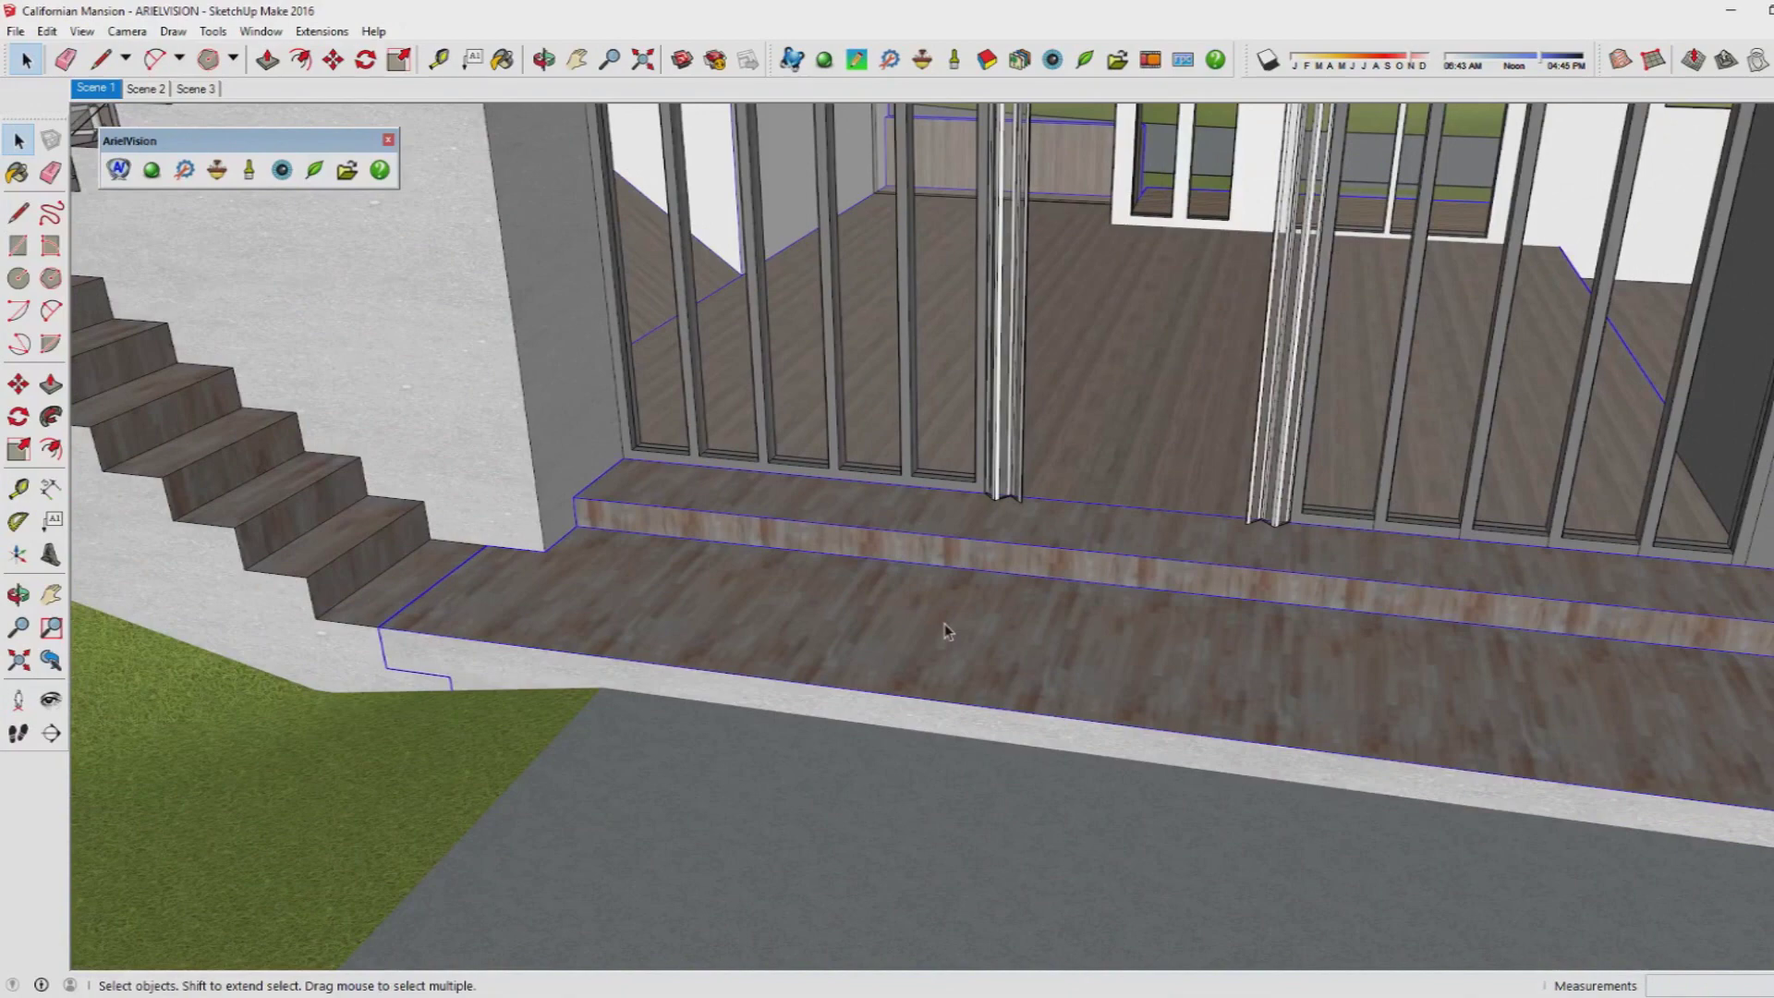
left_click(151, 170)
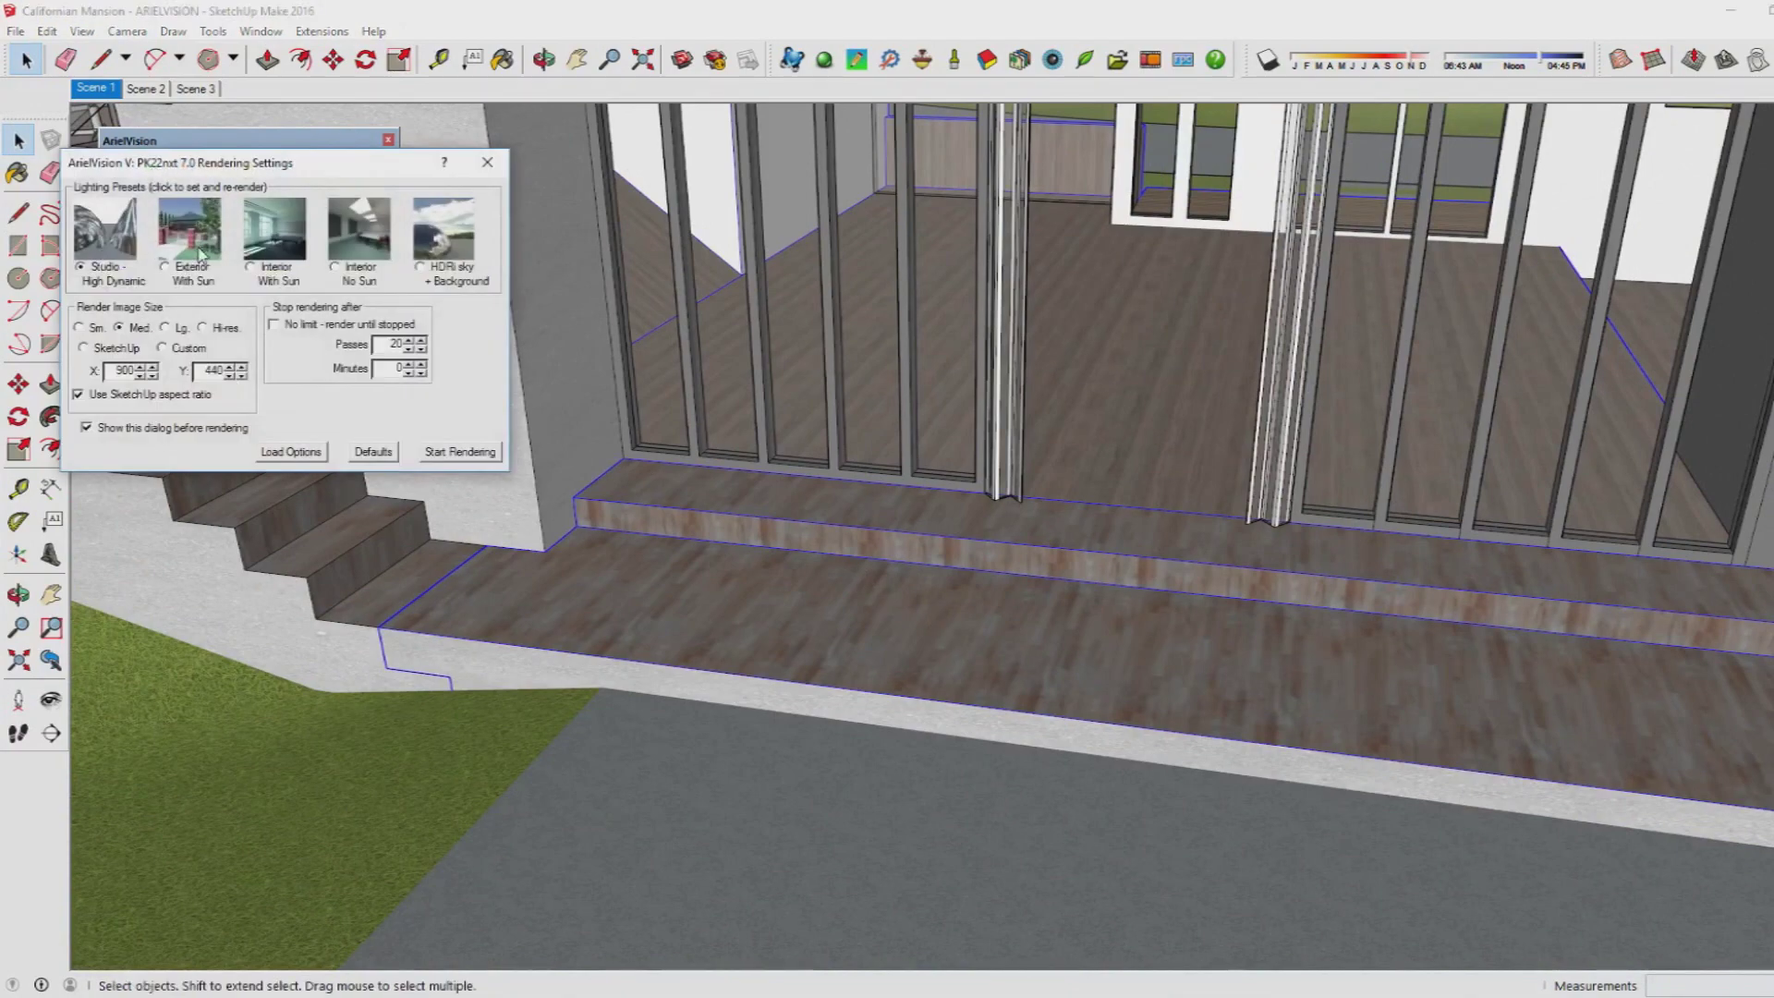
left_click(275, 231)
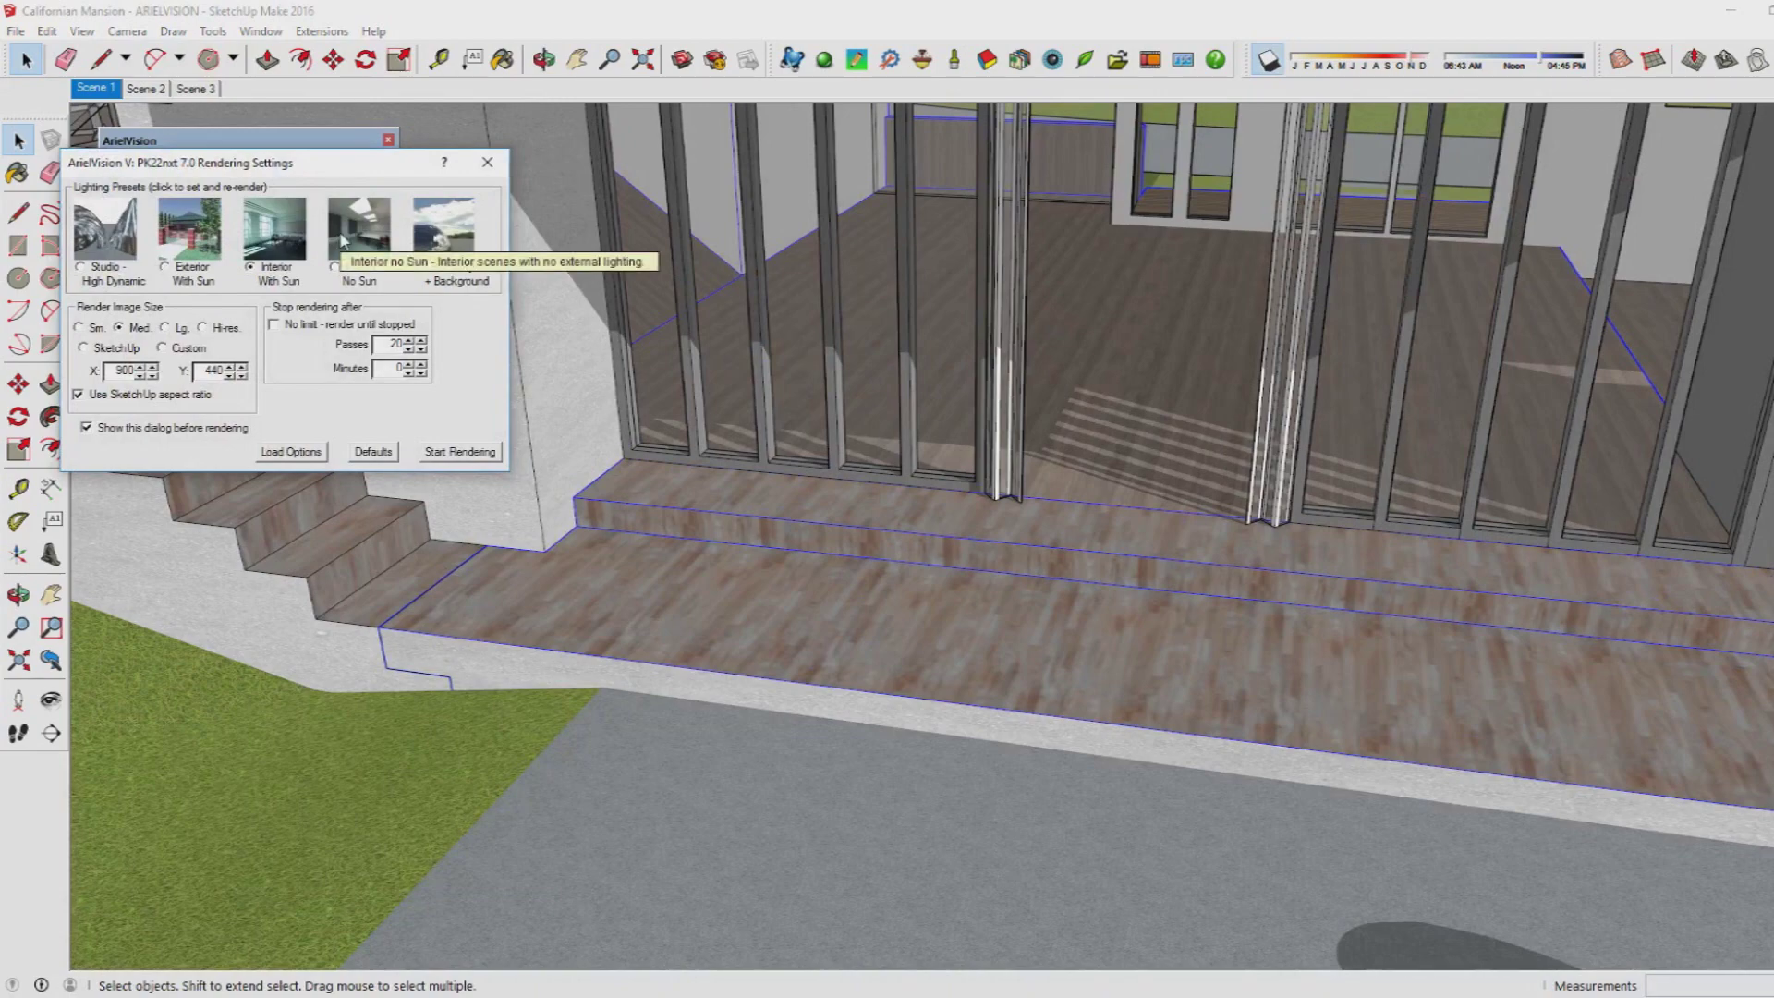
left_click(338, 238)
left_click(431, 245)
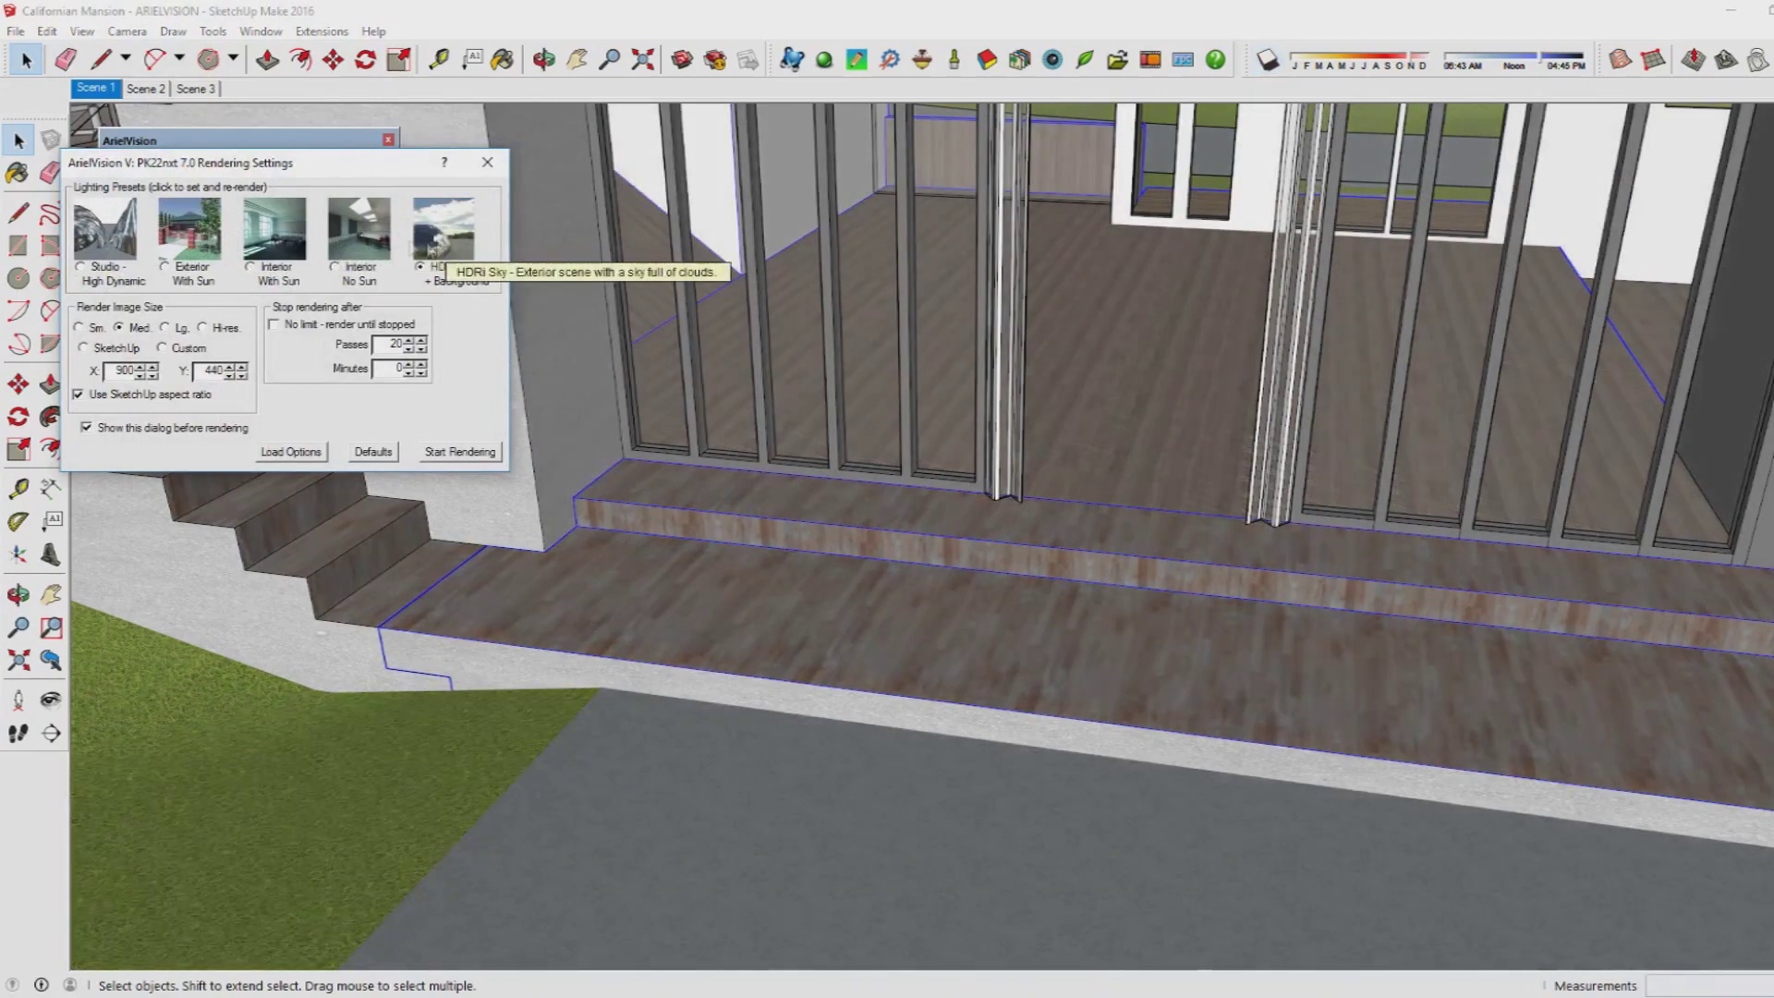
left_click(107, 252)
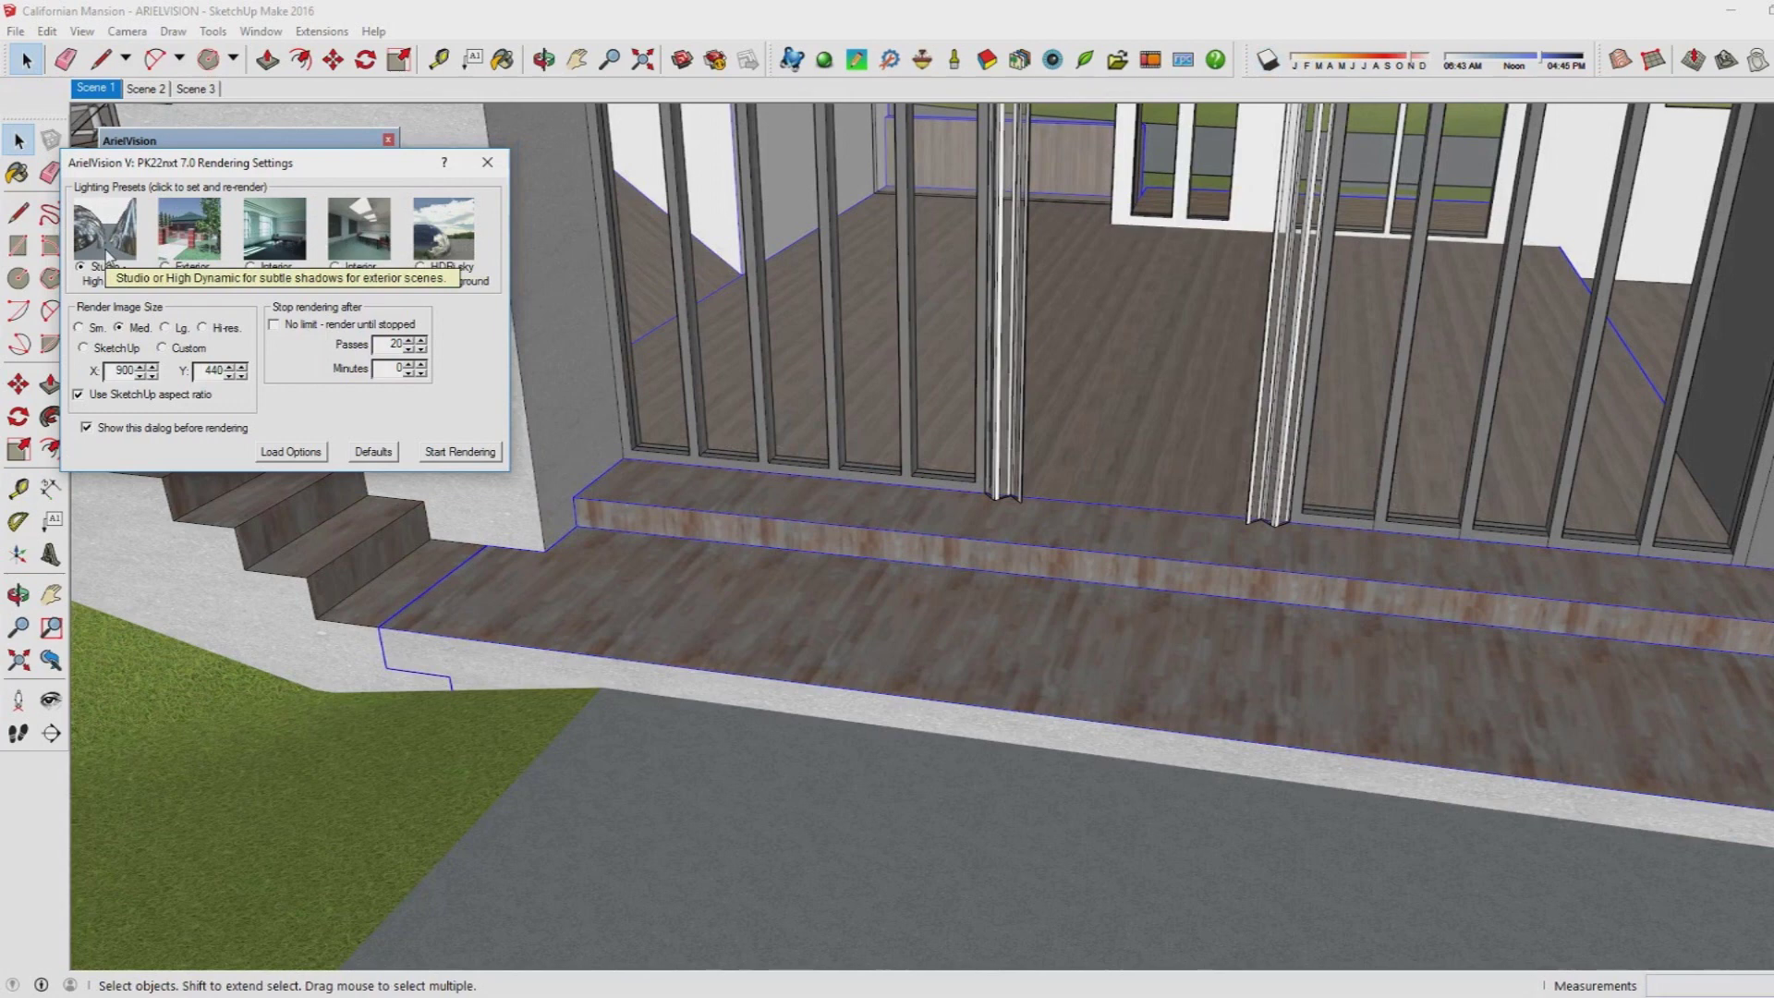
- Set the render size to Lg. after trying other sizes, then start rendering the close-up
left_click(80, 327)
left_click(165, 327)
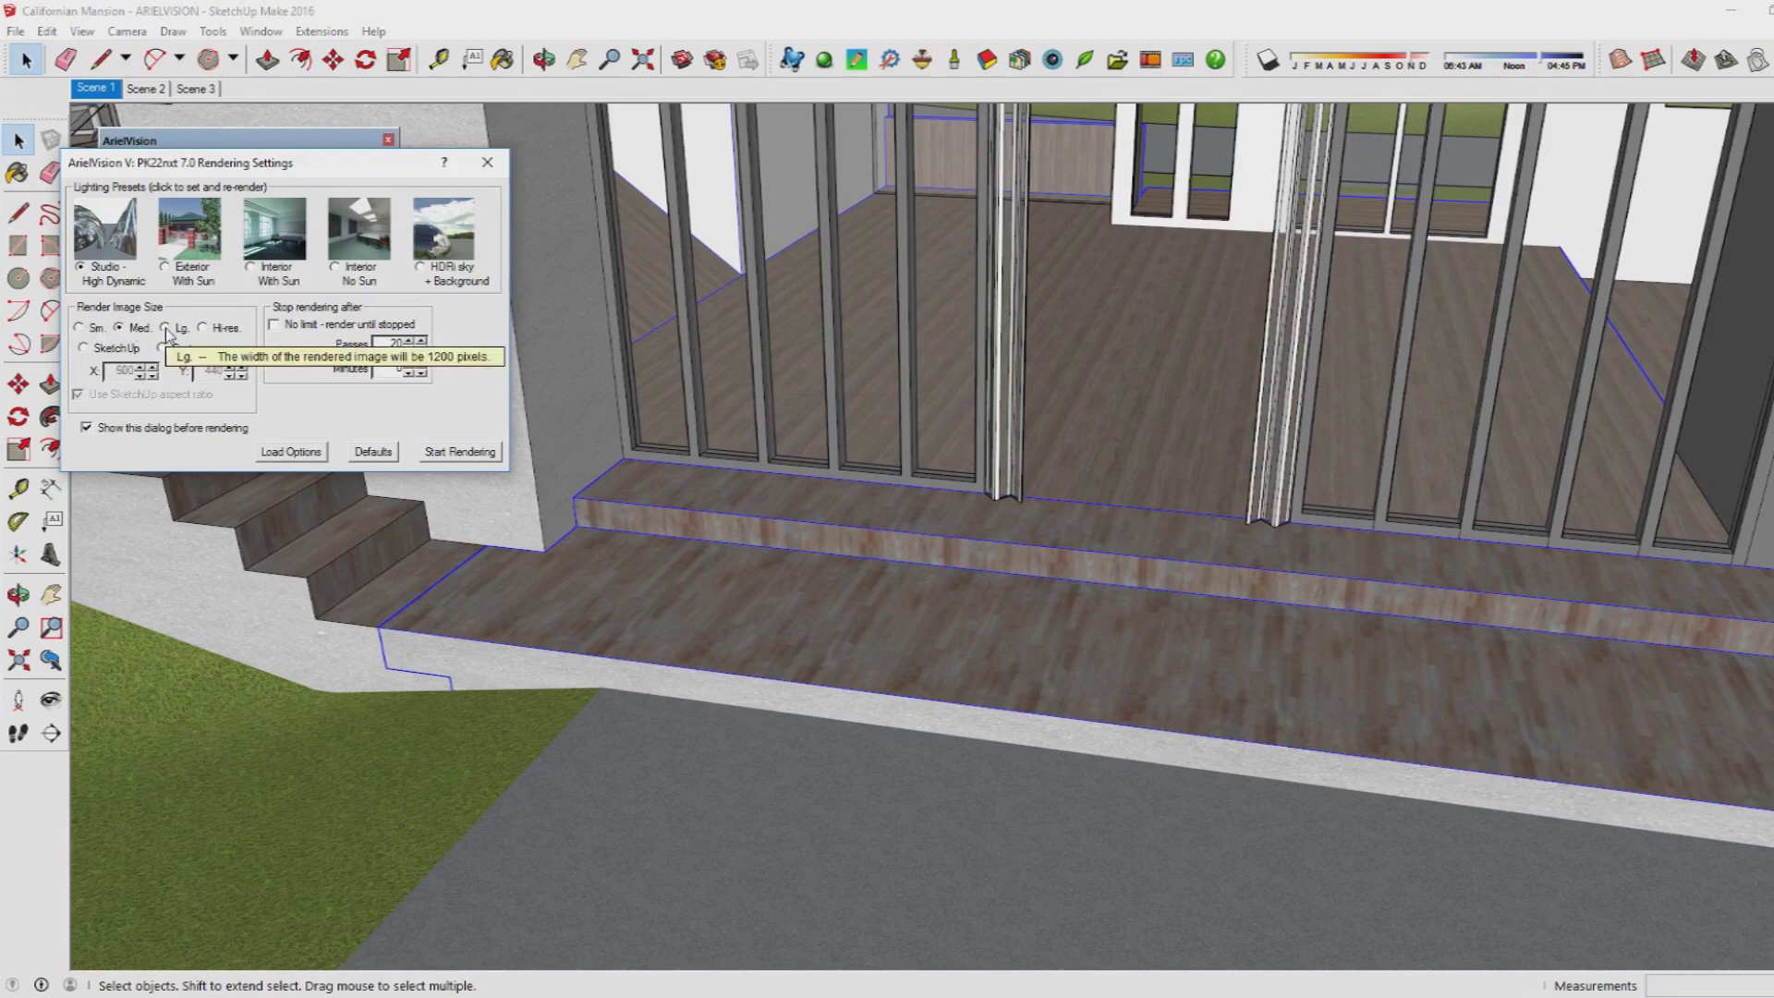
left_click(205, 329)
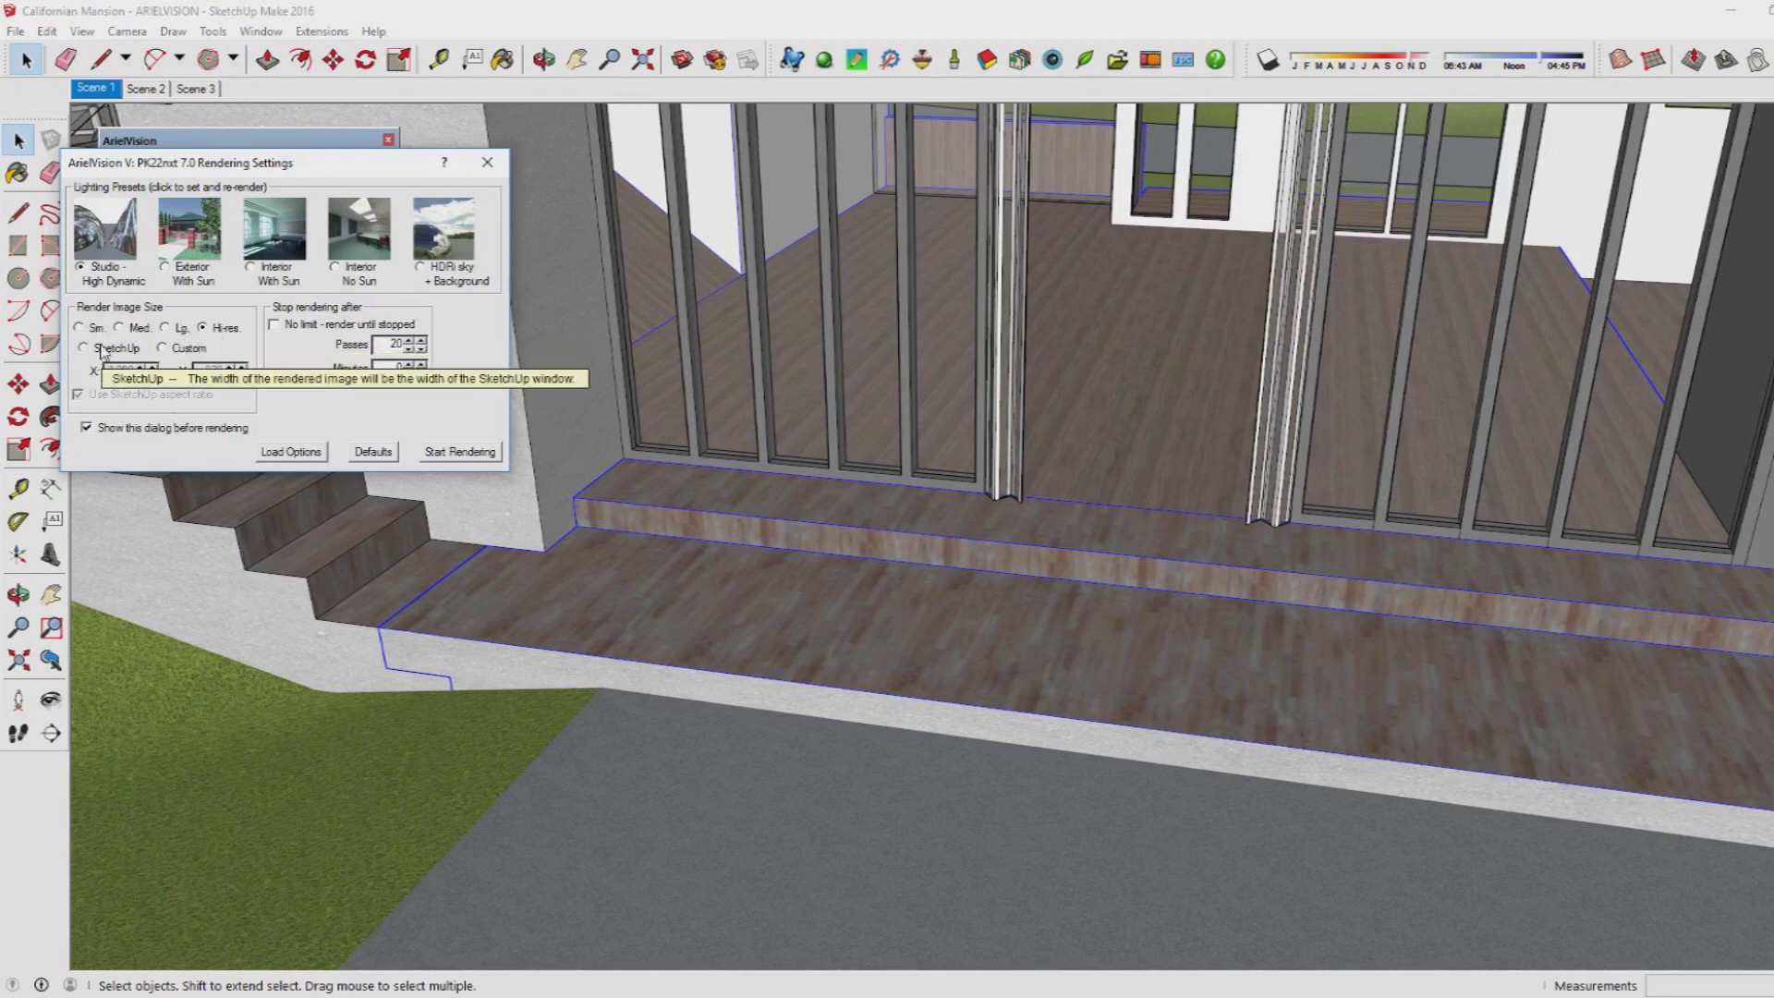
left_click(165, 349)
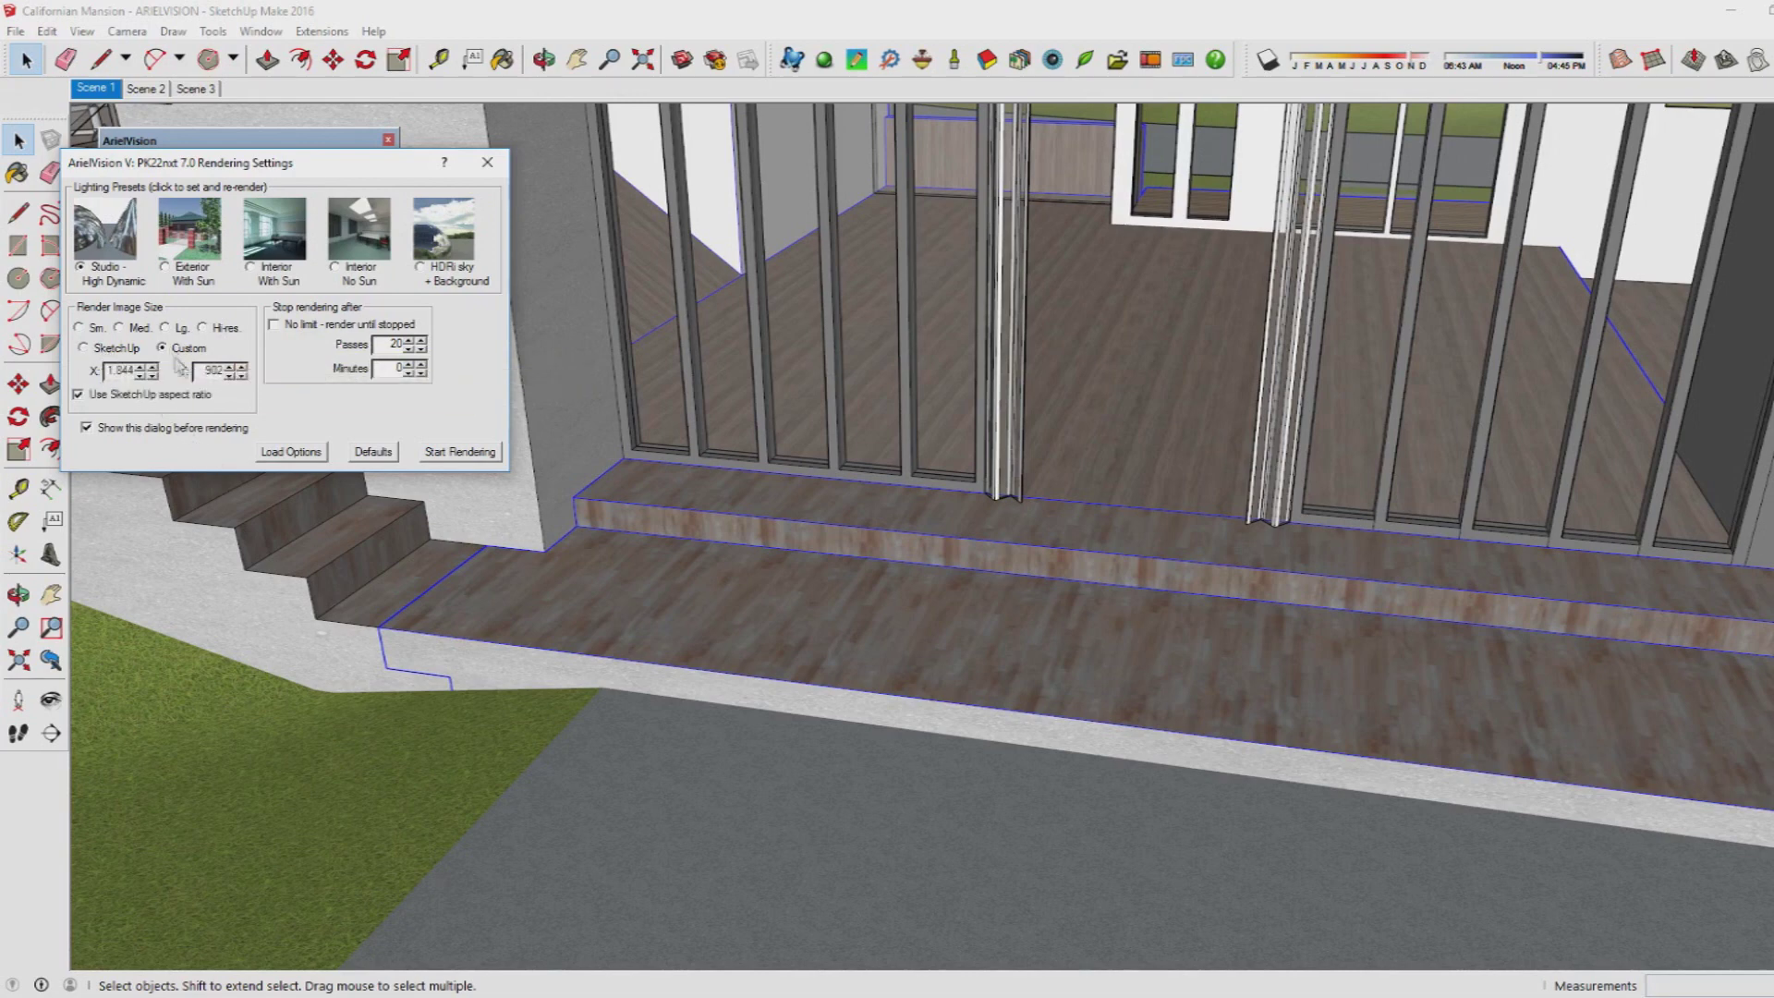
left_click(231, 368)
left_click(231, 369)
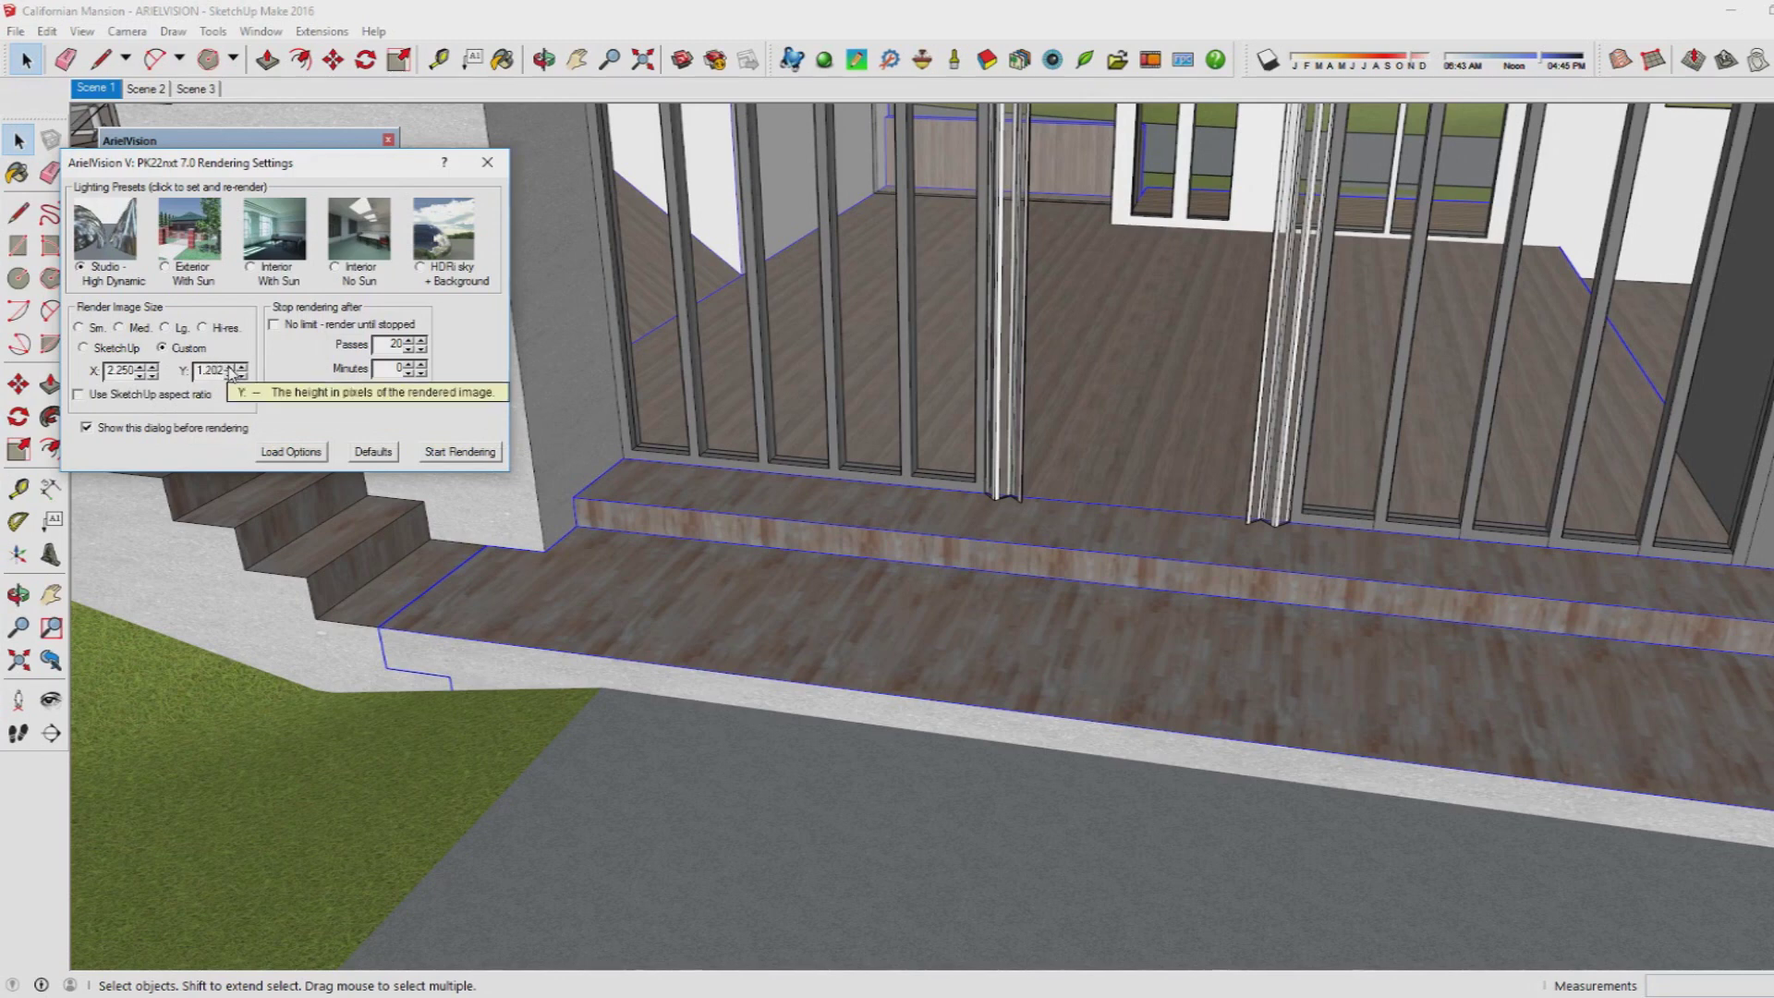
left_click(230, 367)
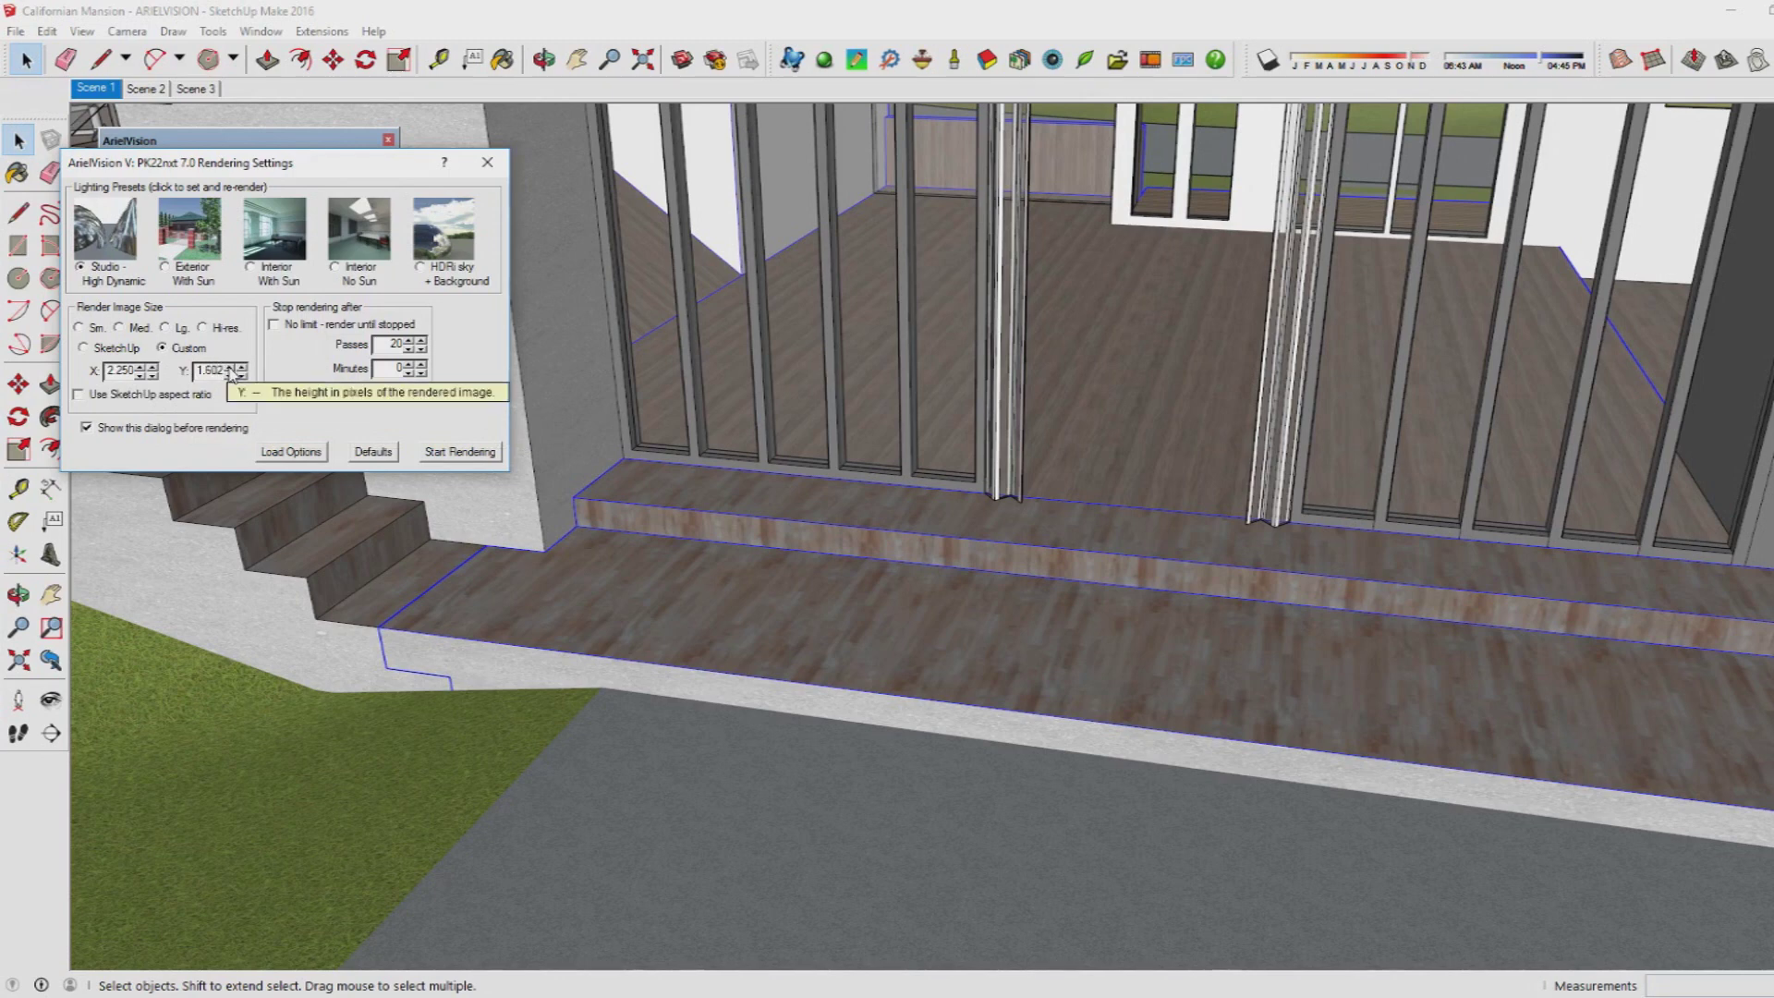
left_click(114, 399)
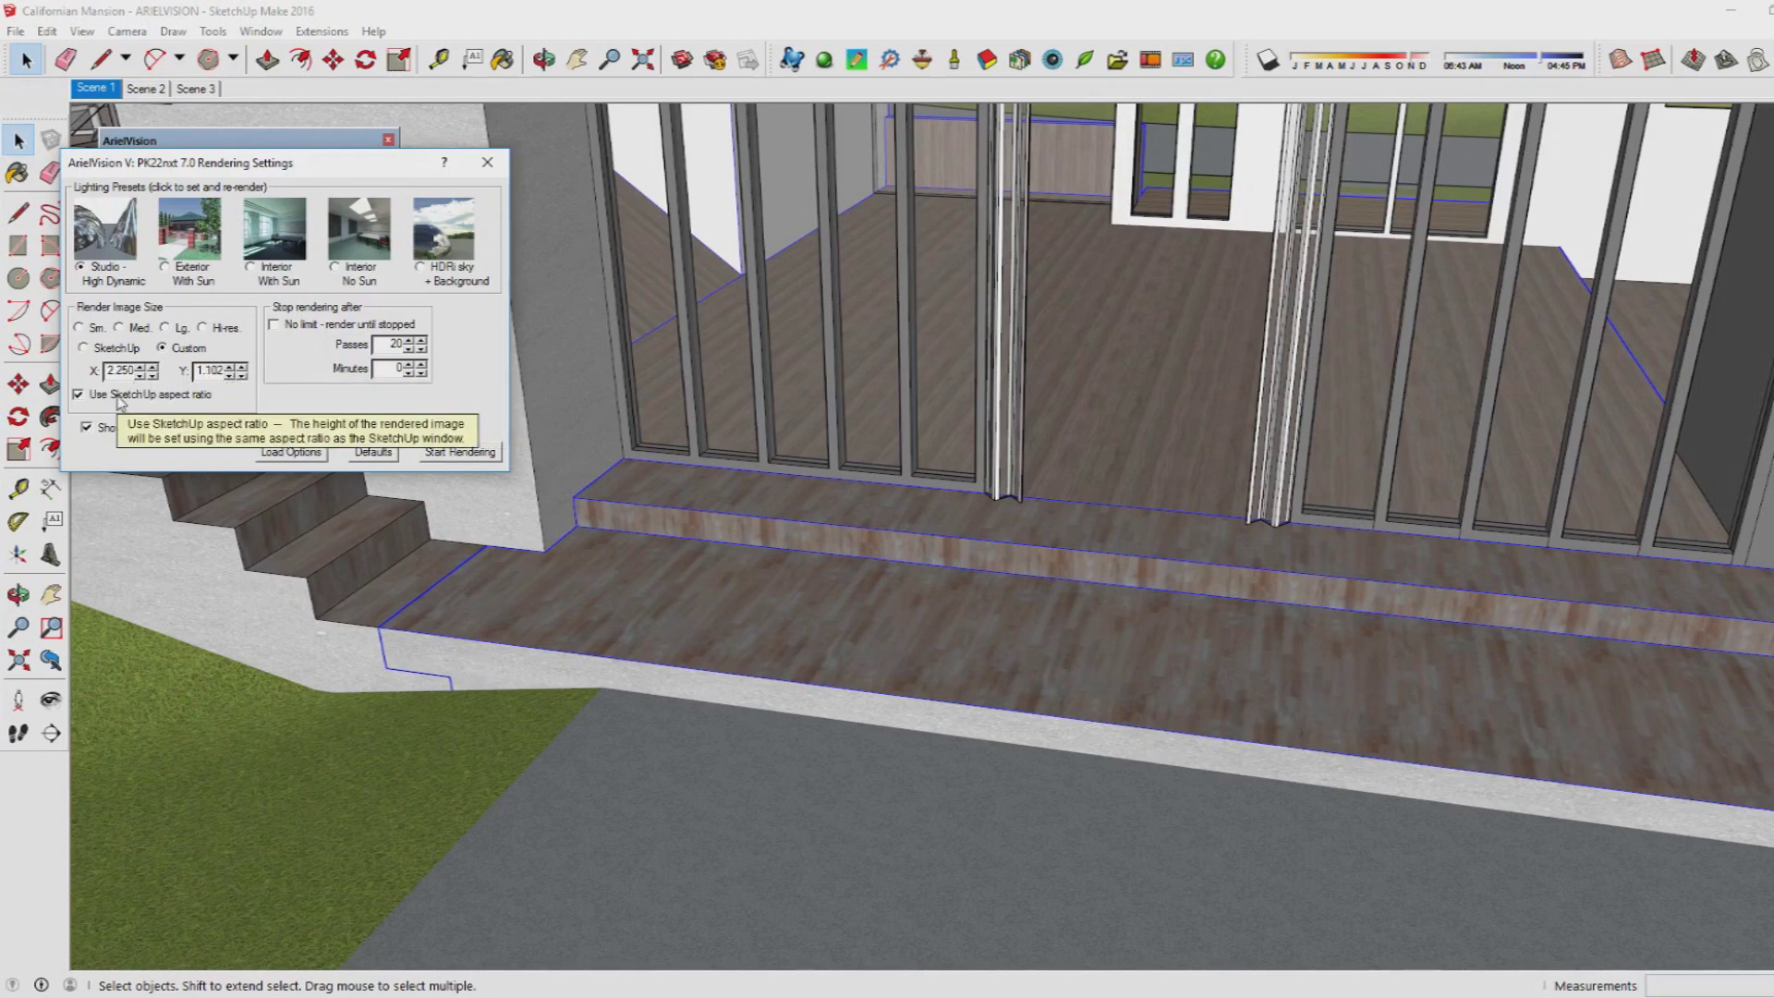
left_click(166, 329)
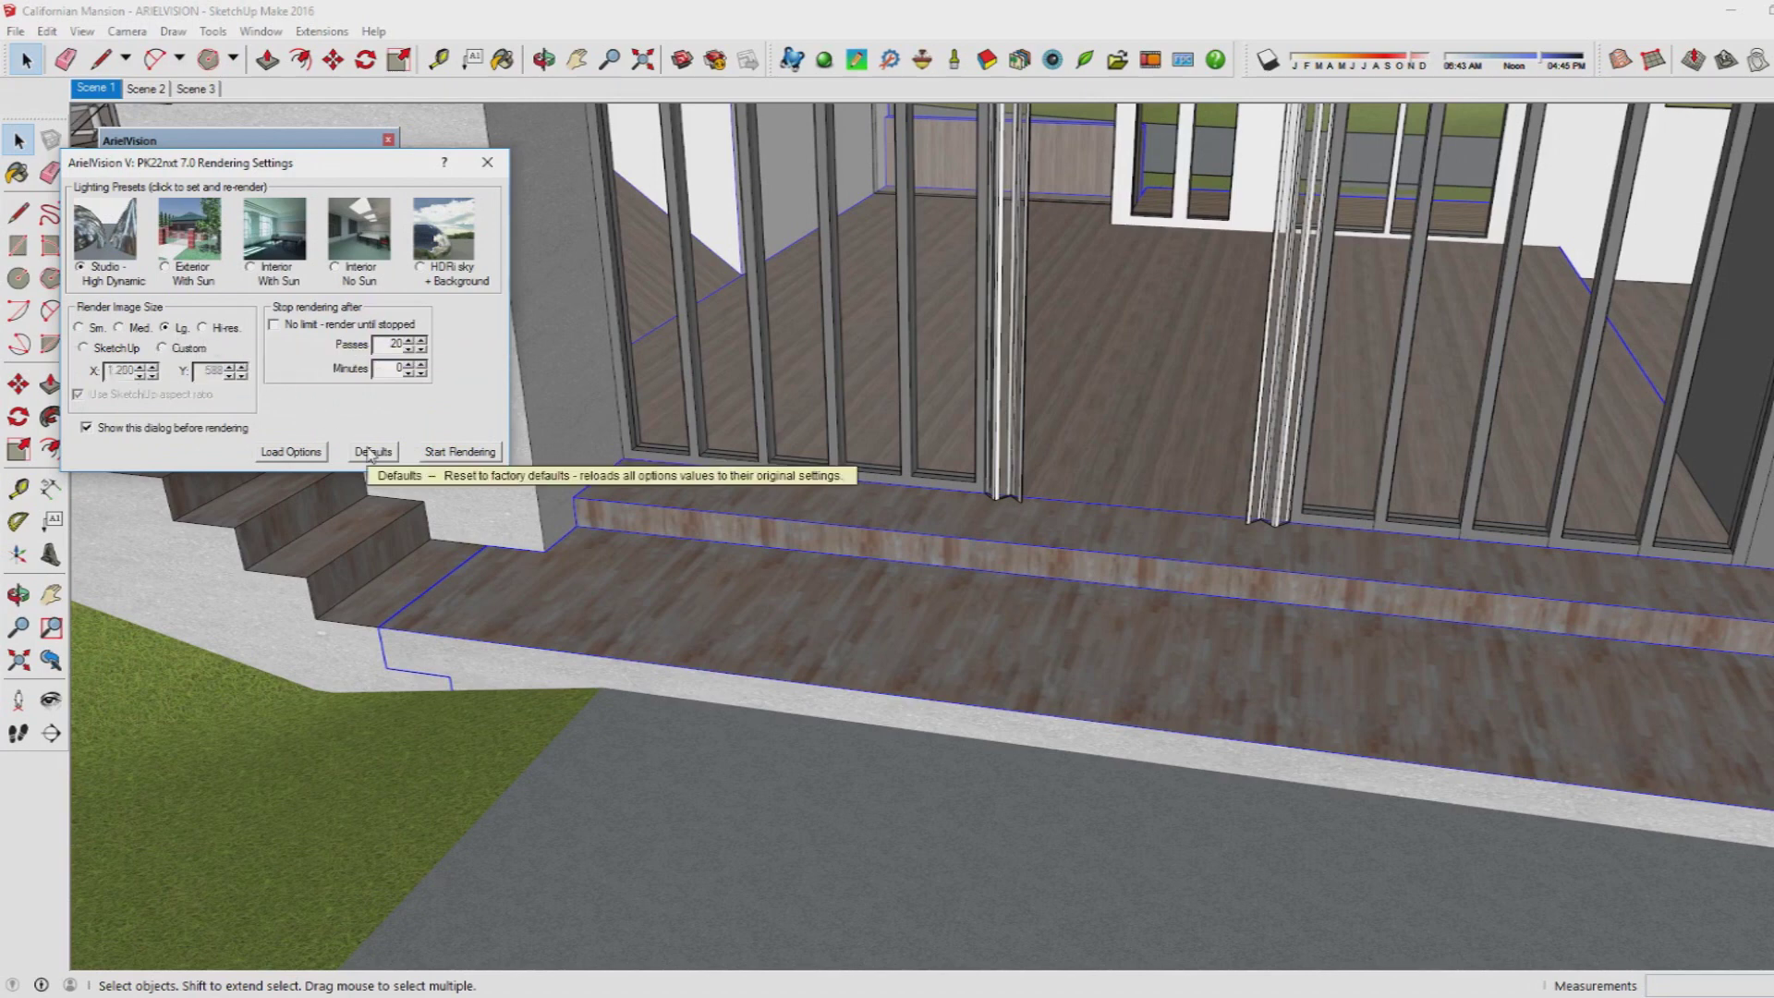
left_click(462, 455)
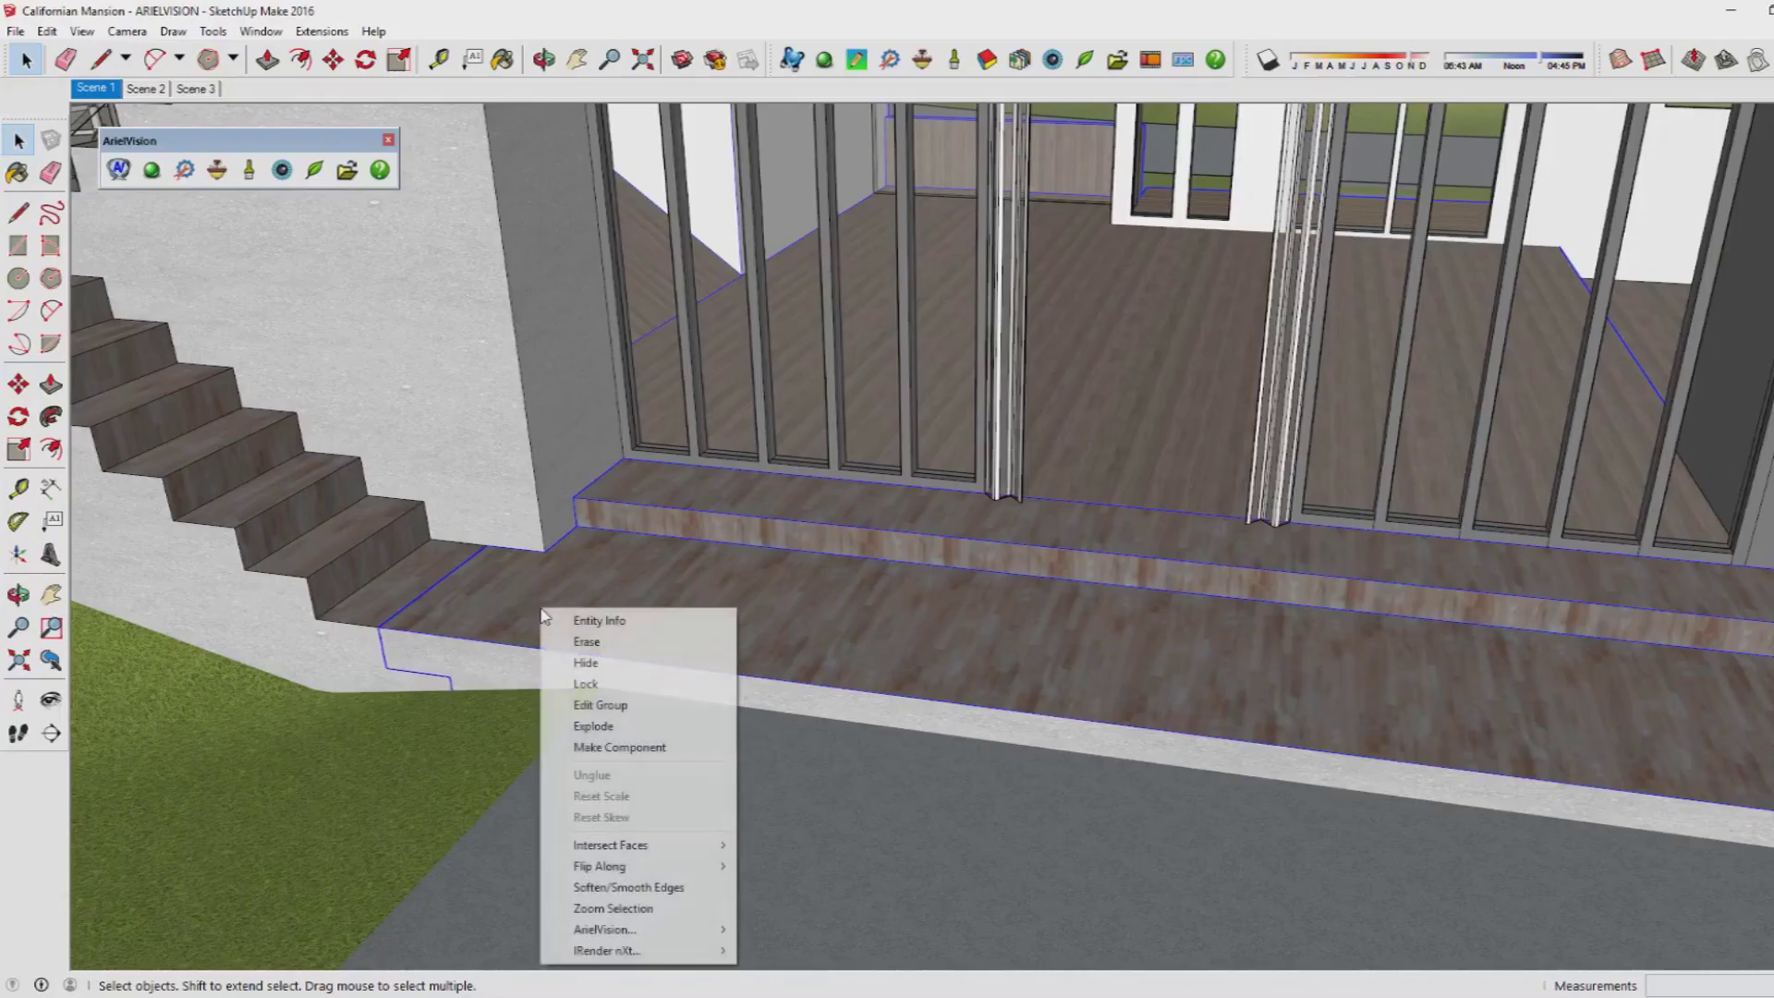
- Apply the Reflective preset to the Wood Floor material, giving it 50% reflection
mouse_move(640, 932)
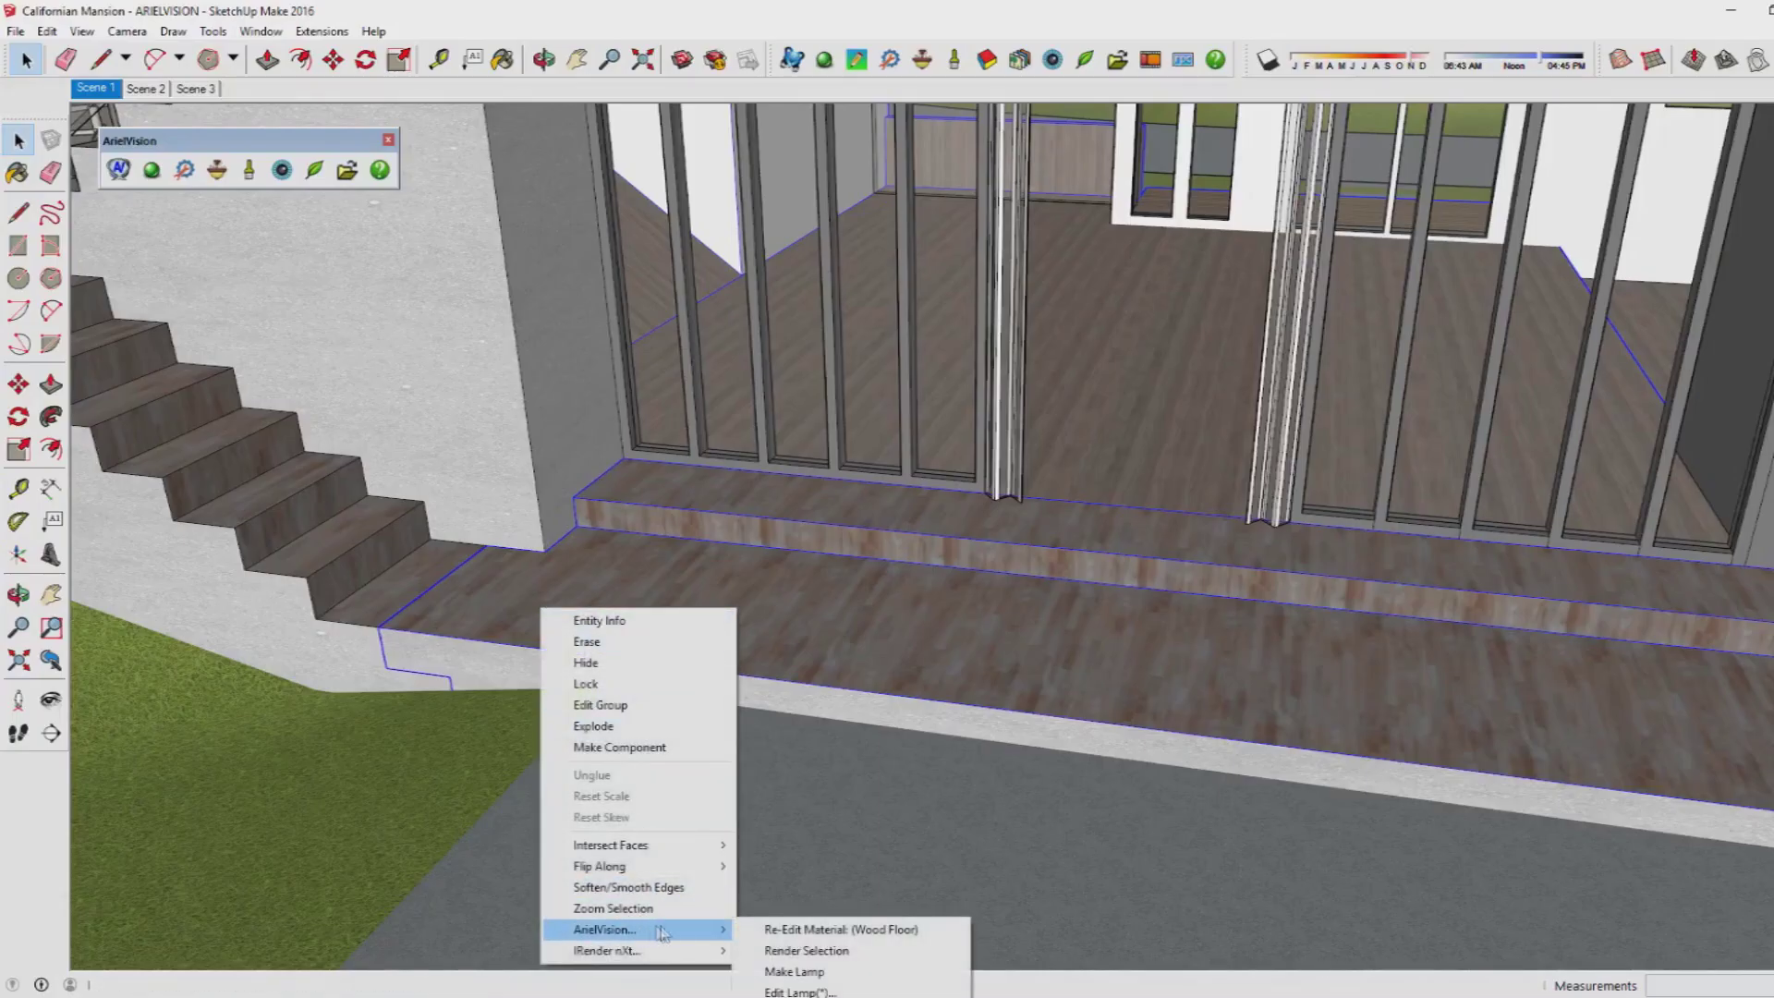
left_click(766, 929)
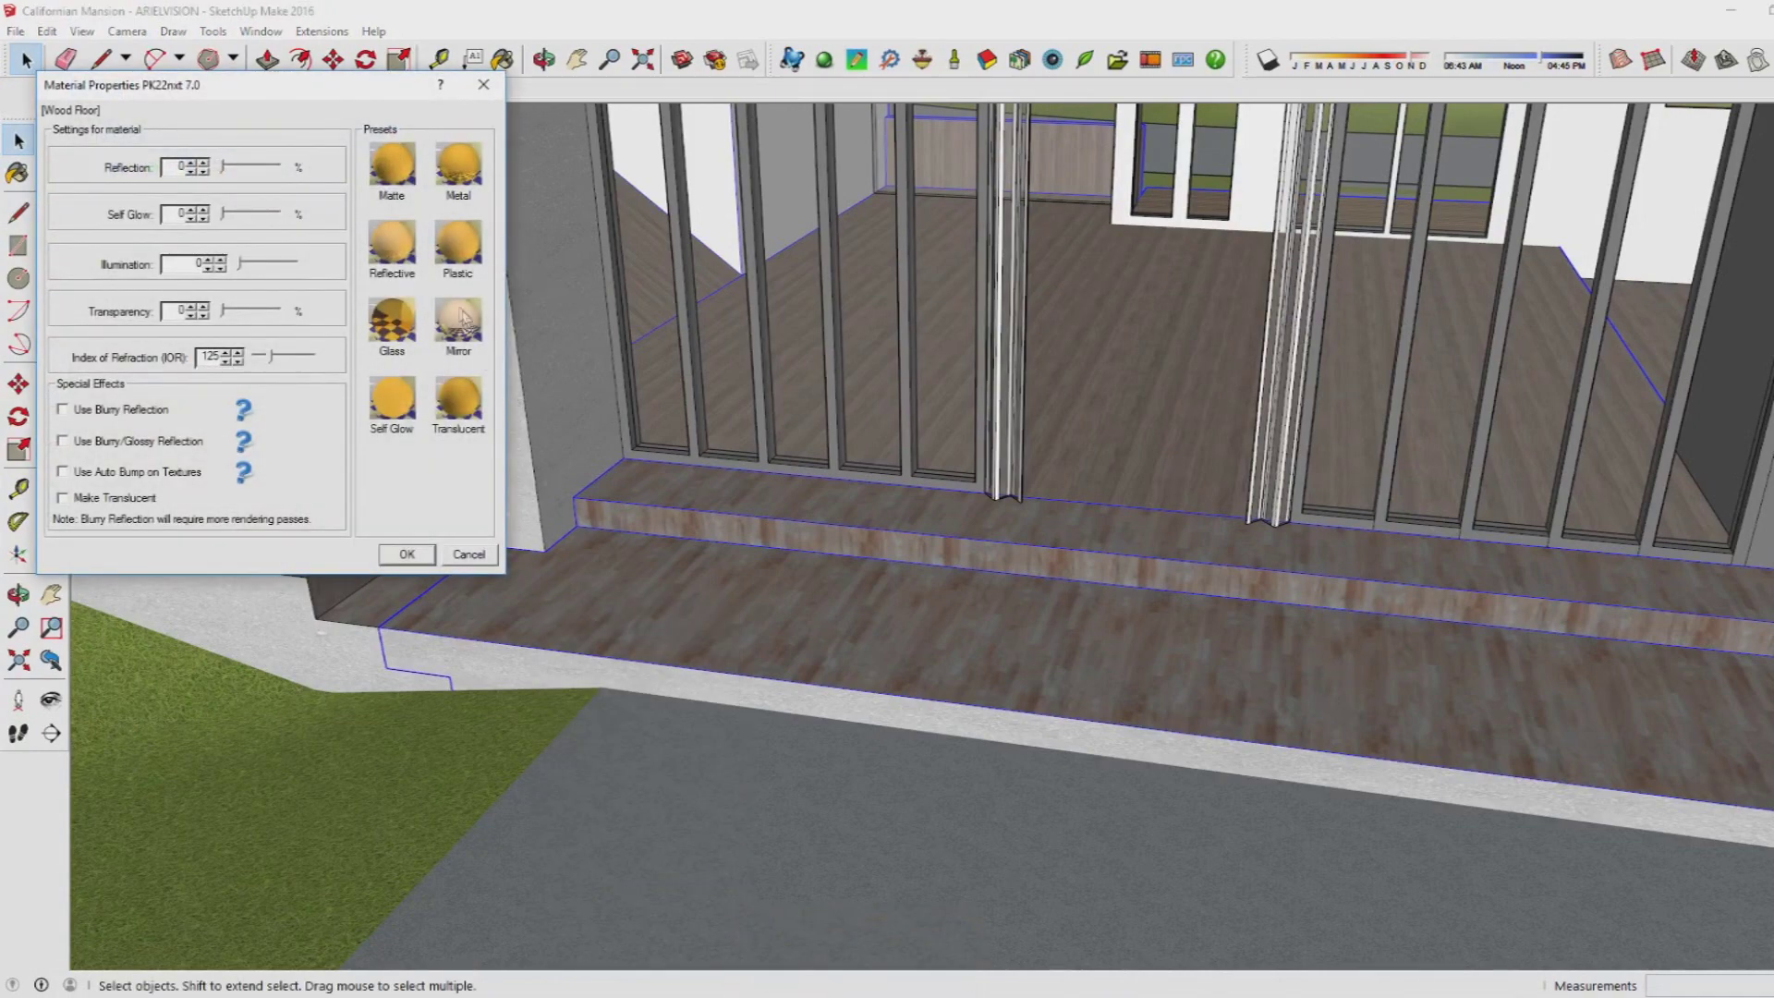
left_click(403, 255)
left_click(407, 553)
- Re-render the stair-and-deck close-up with the reflective floor, then switch to Scene 2
left_click(152, 171)
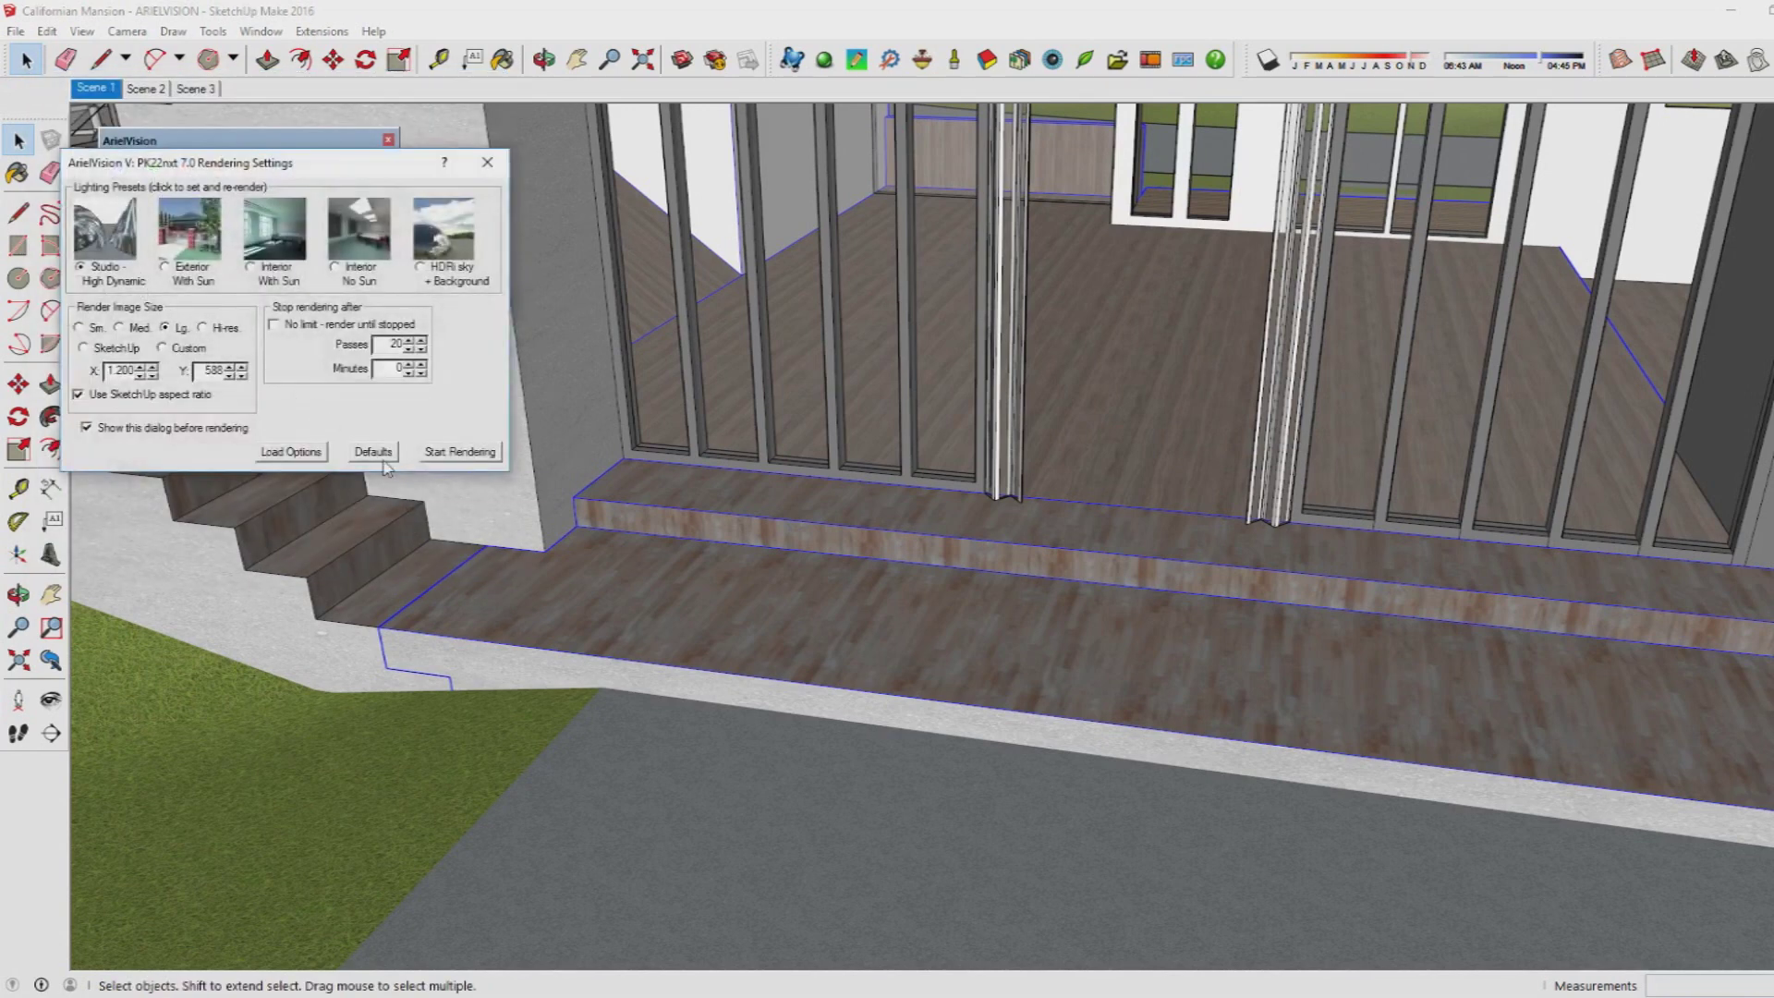
left_click(447, 455)
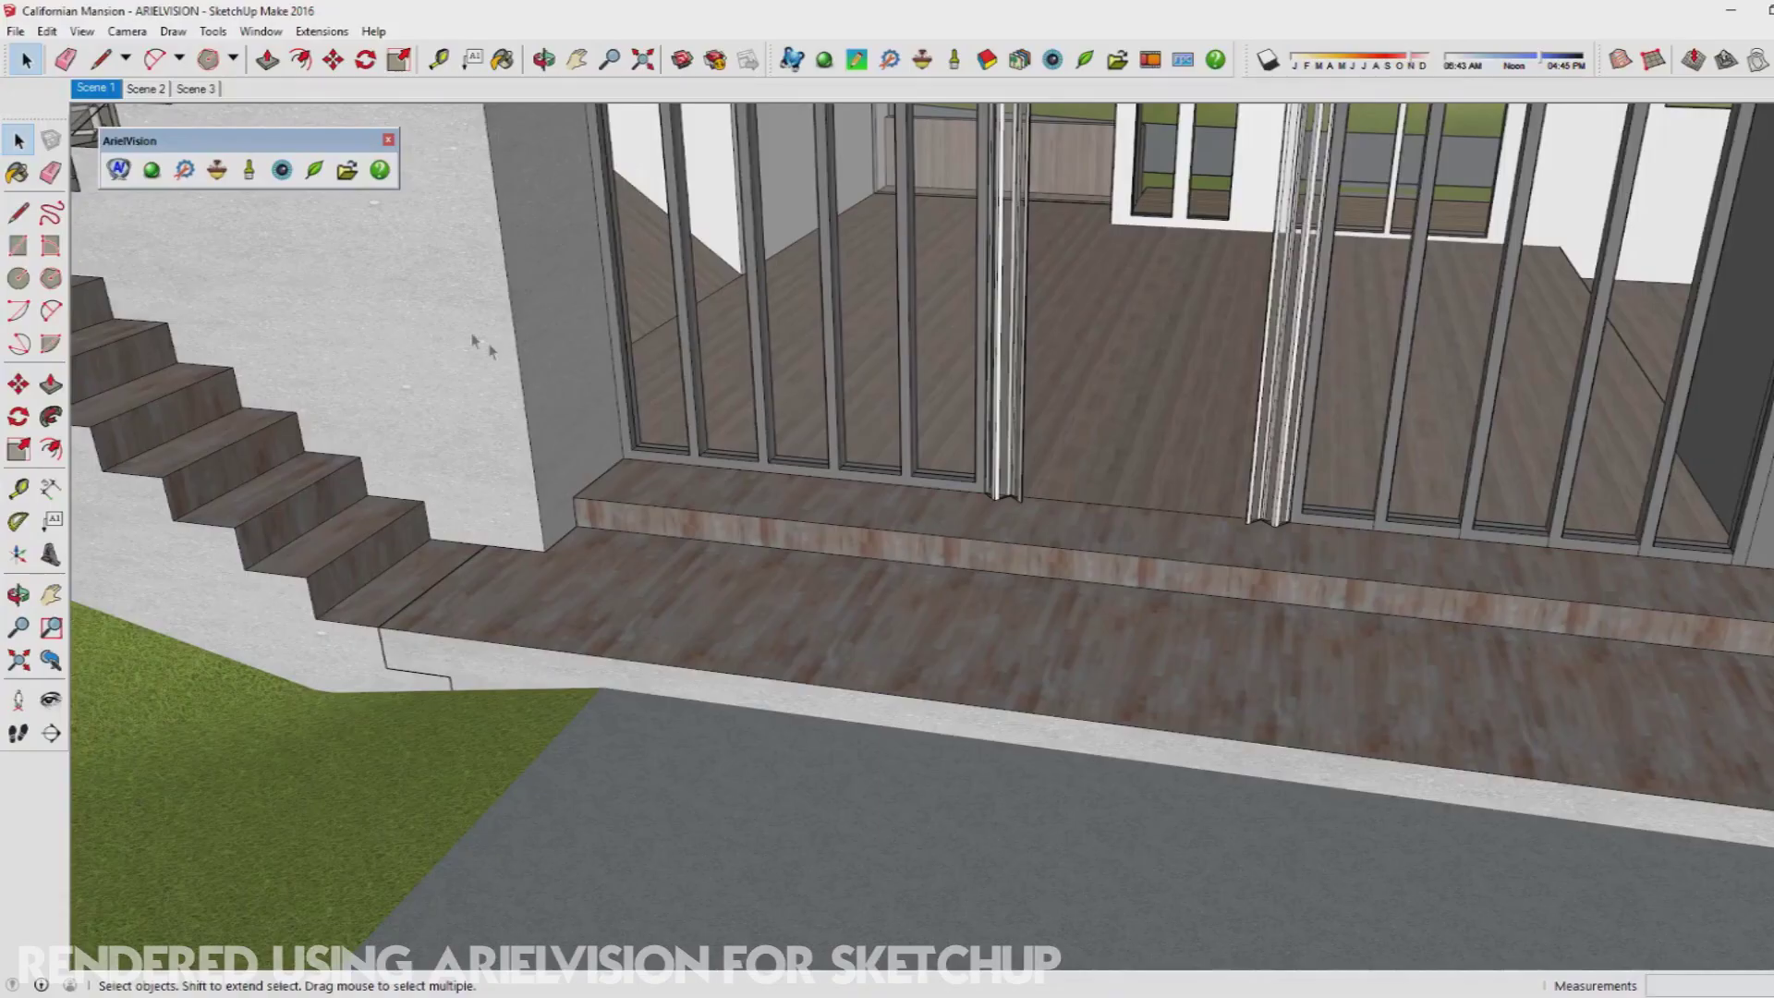
left_click(146, 89)
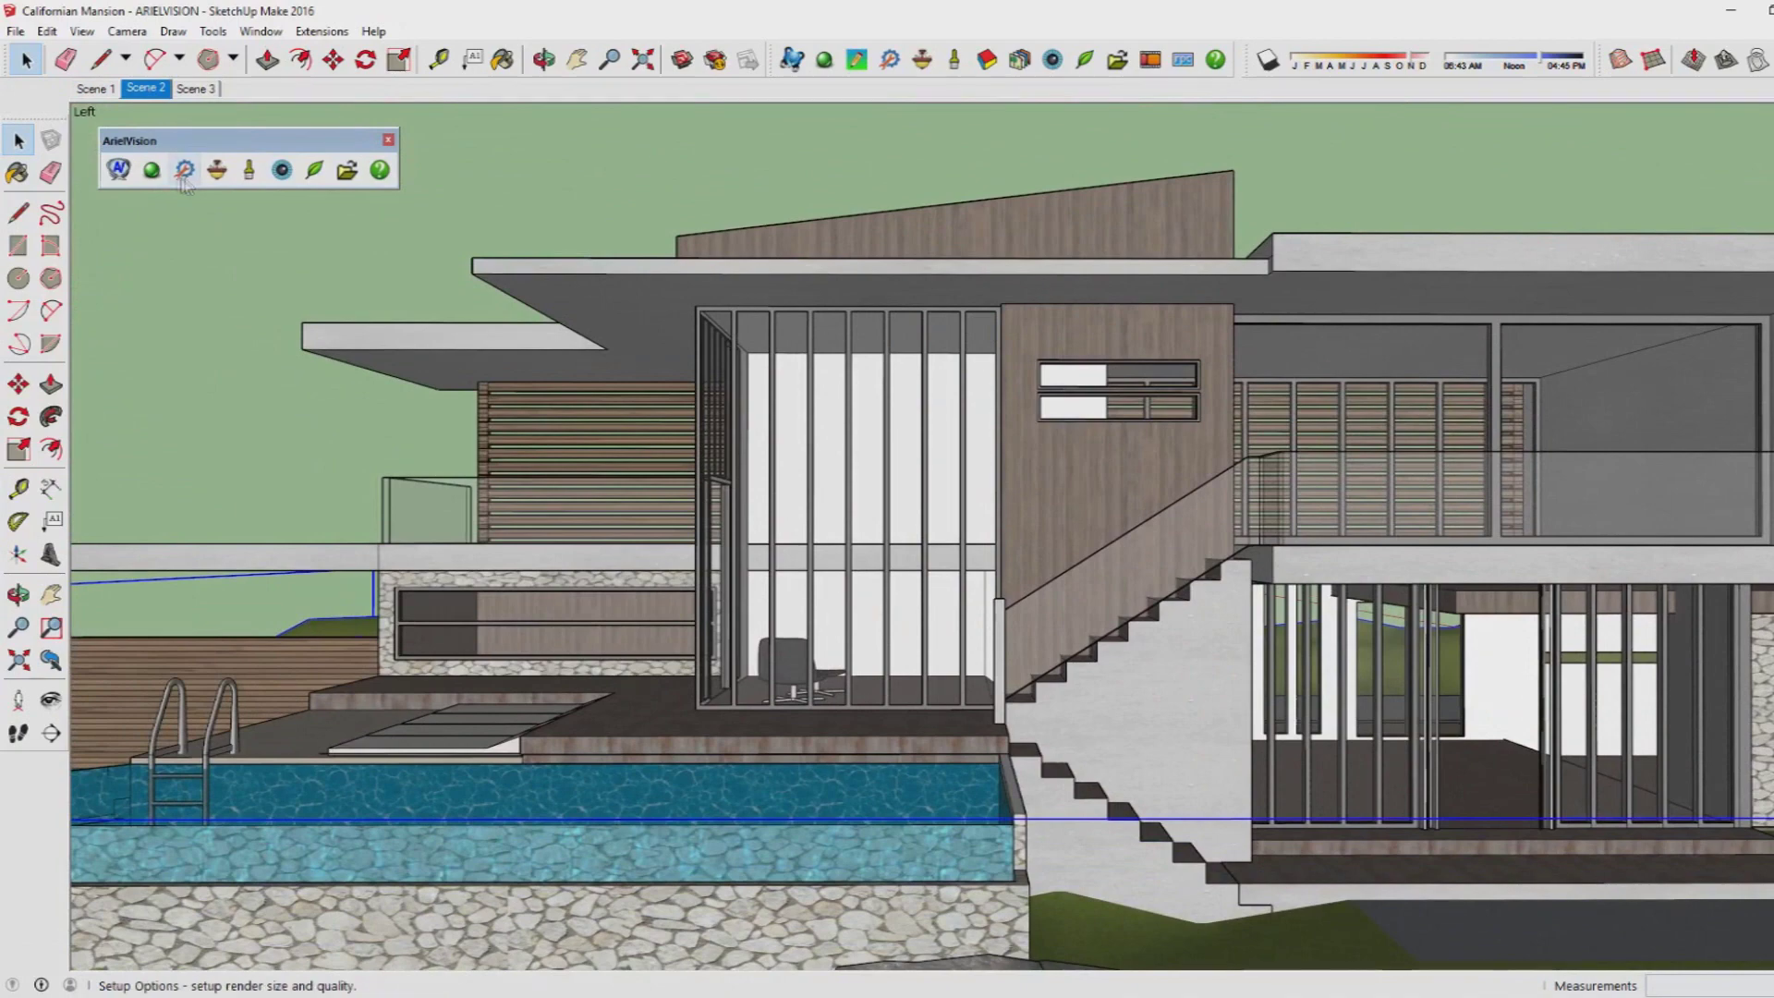
- Render the Scene 2 pool view with Exterior With Sun lighting at Hi-res 2000 × 978
left_click(152, 170)
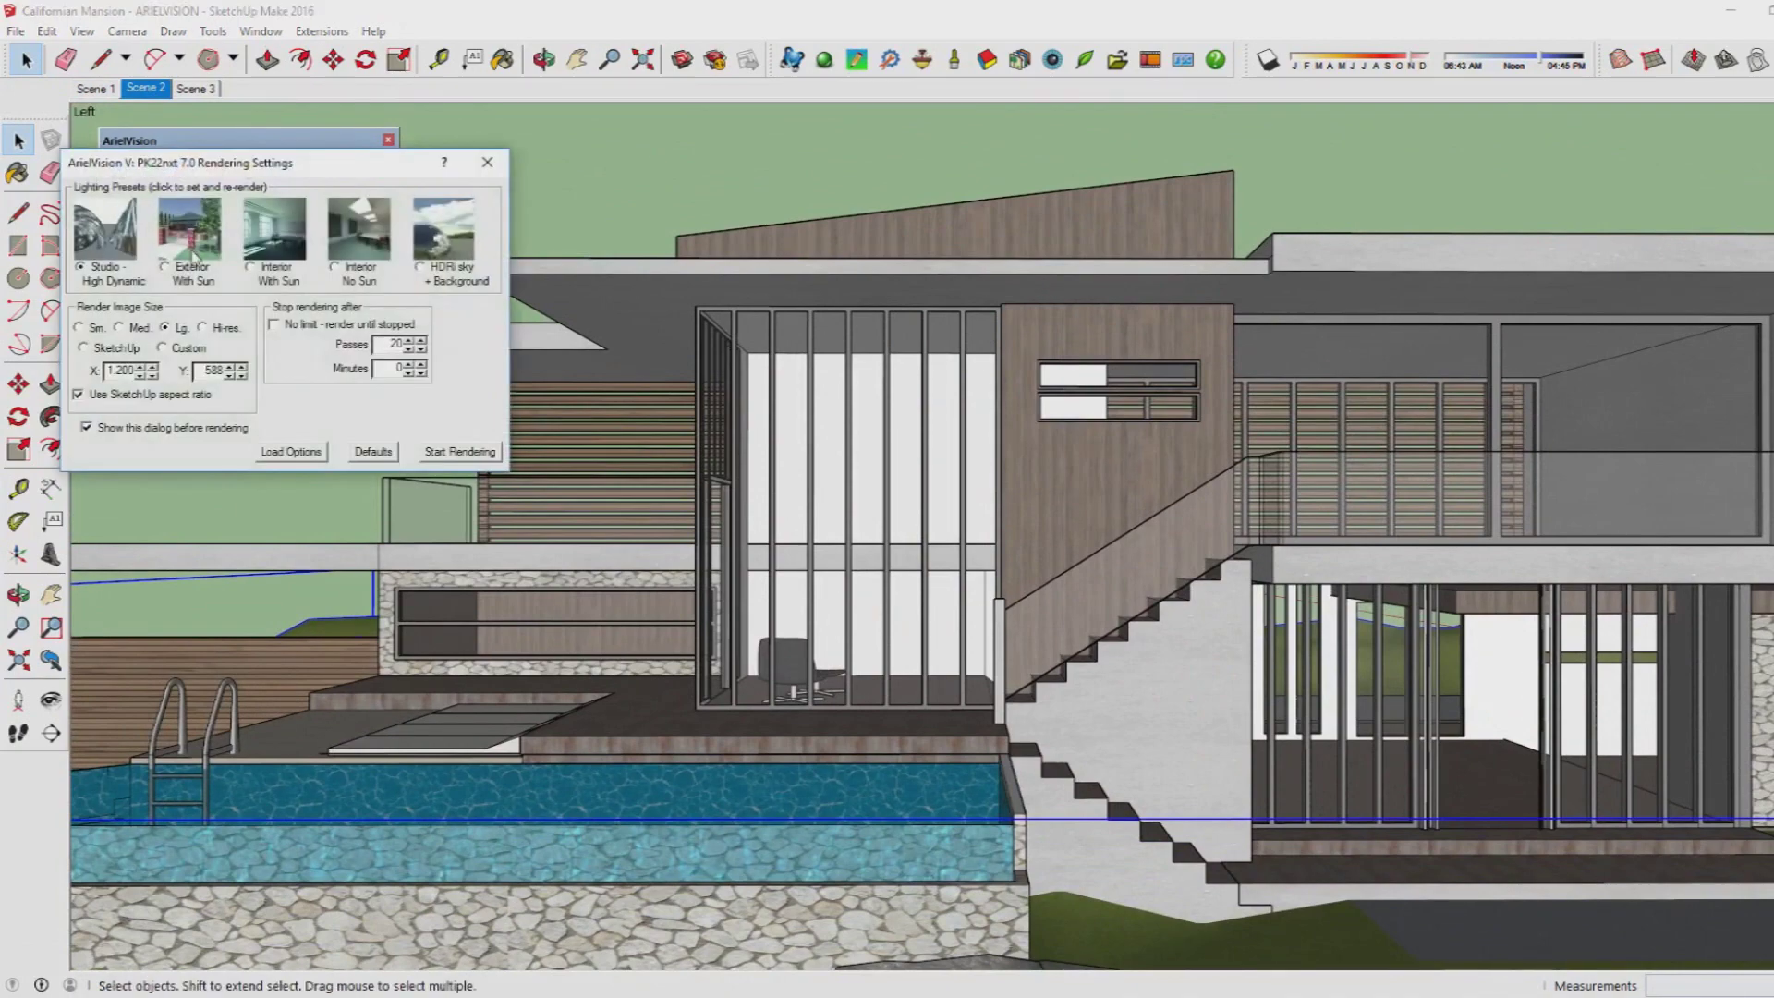
left_click(195, 275)
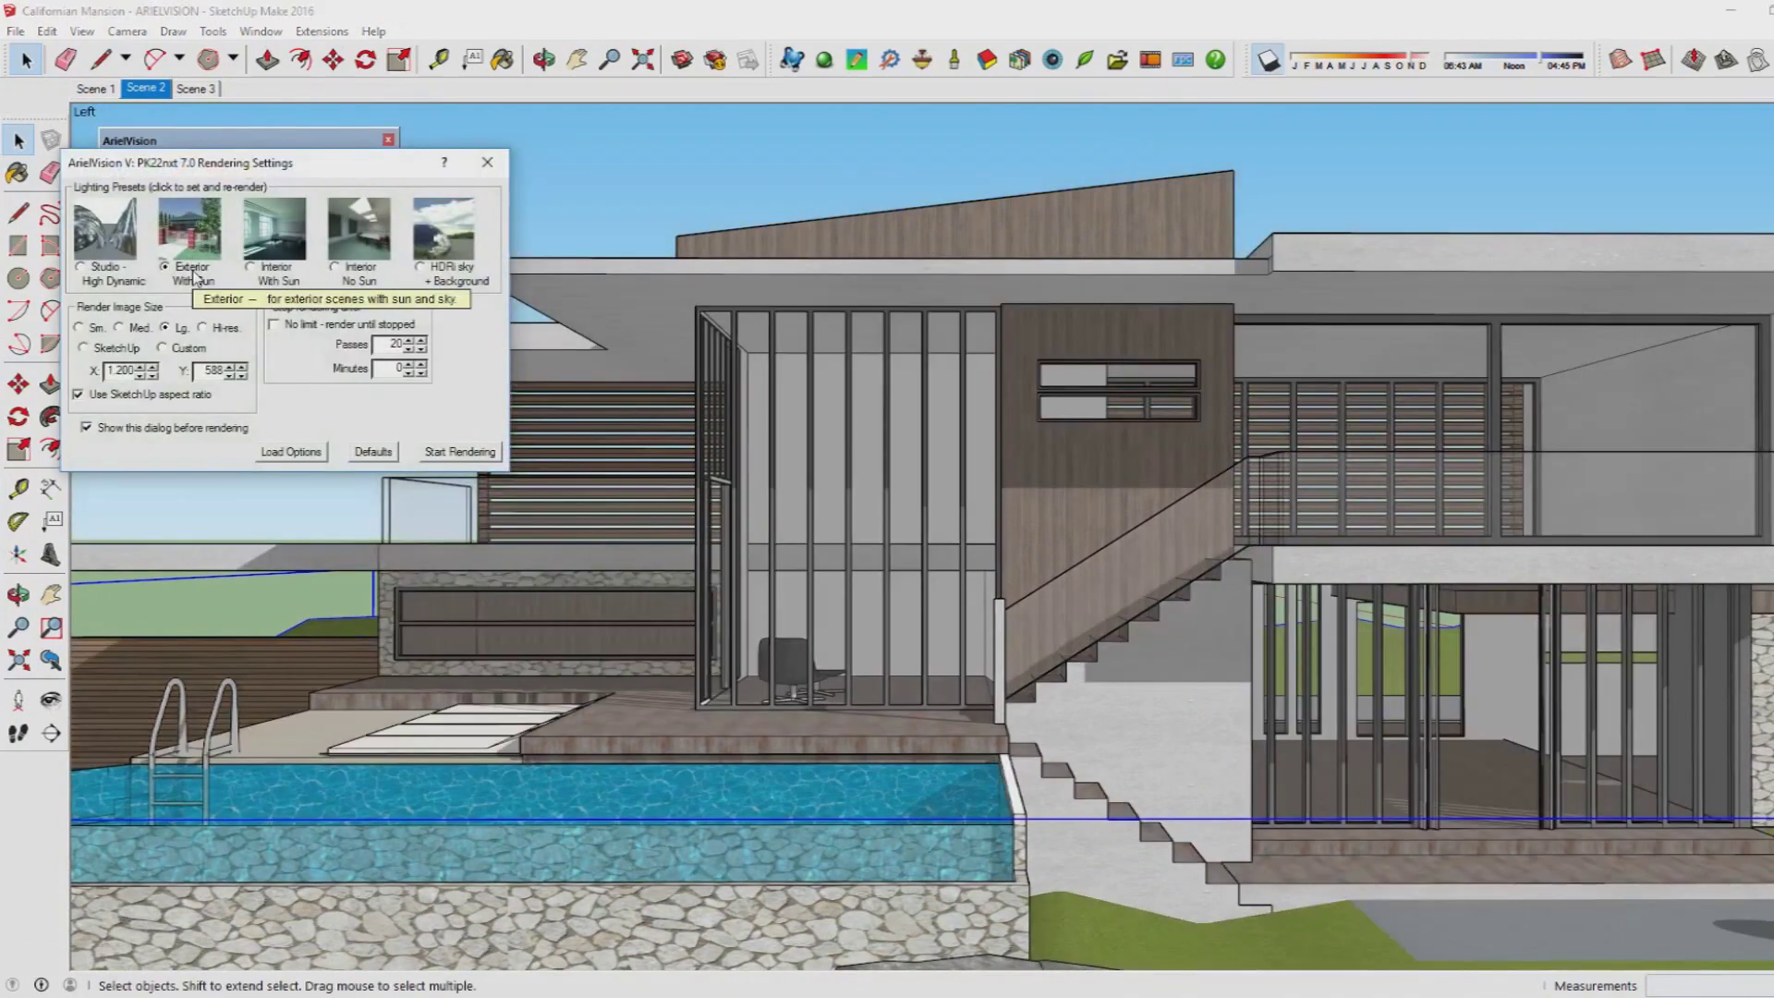
left_click(698, 171)
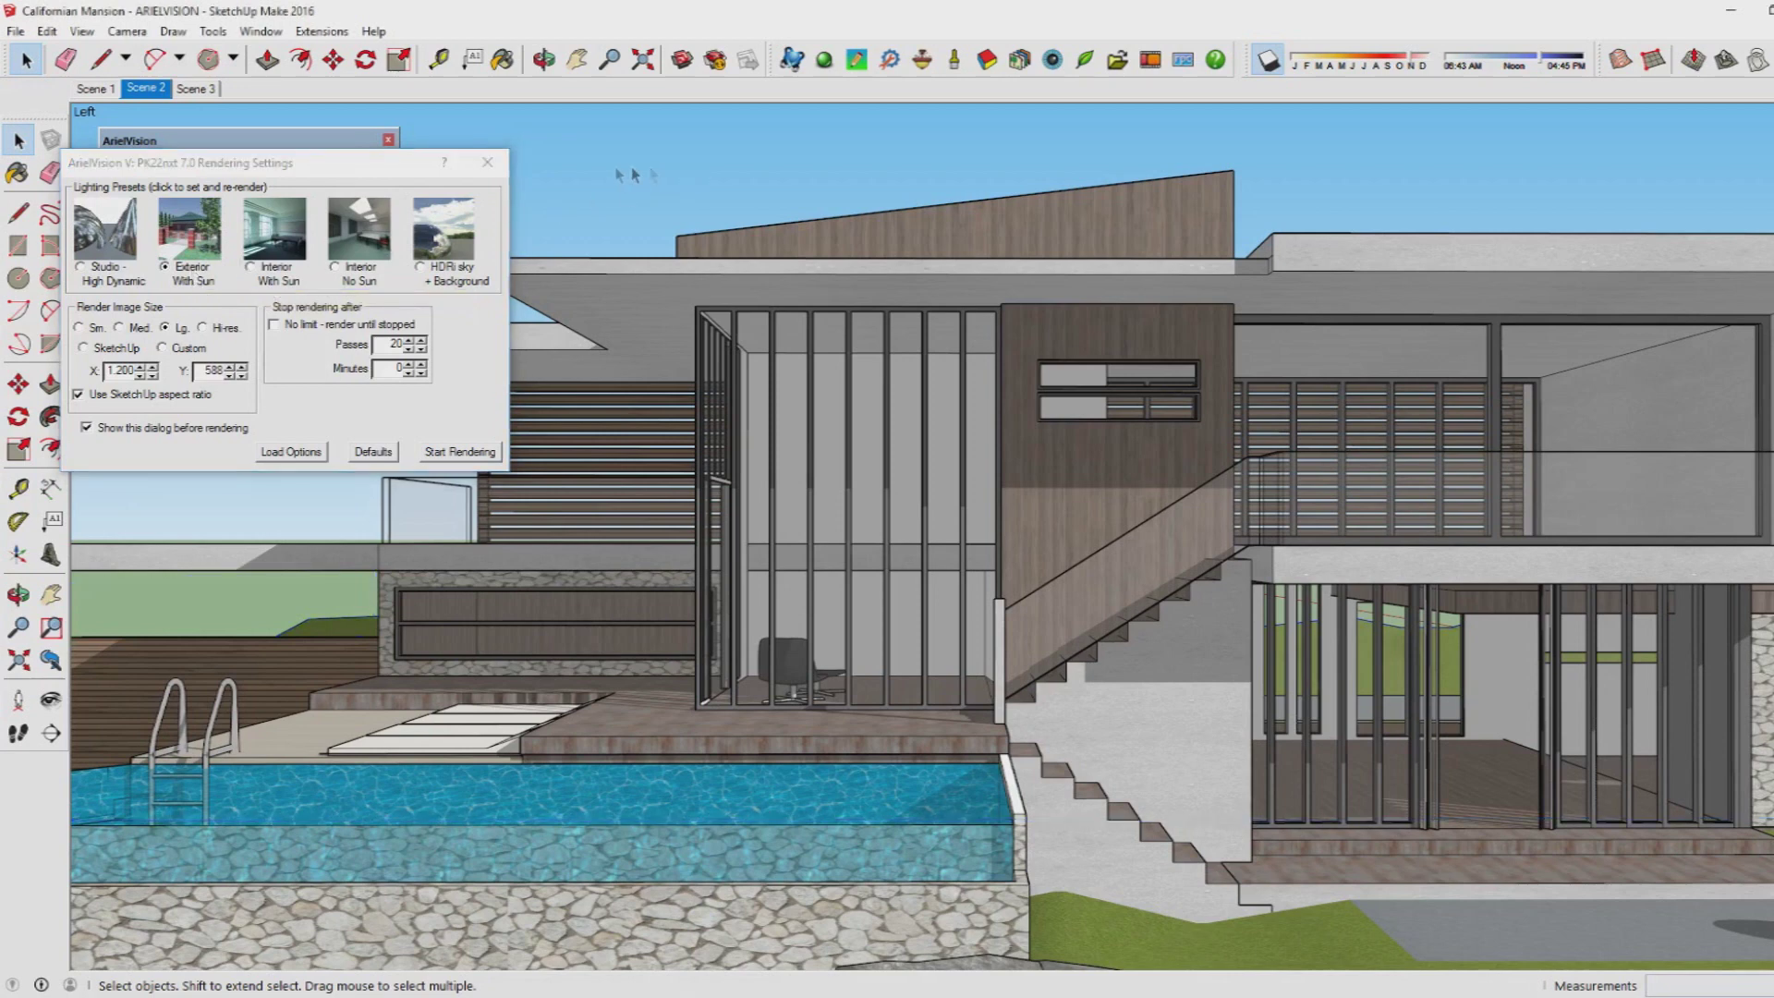
left_click(224, 329)
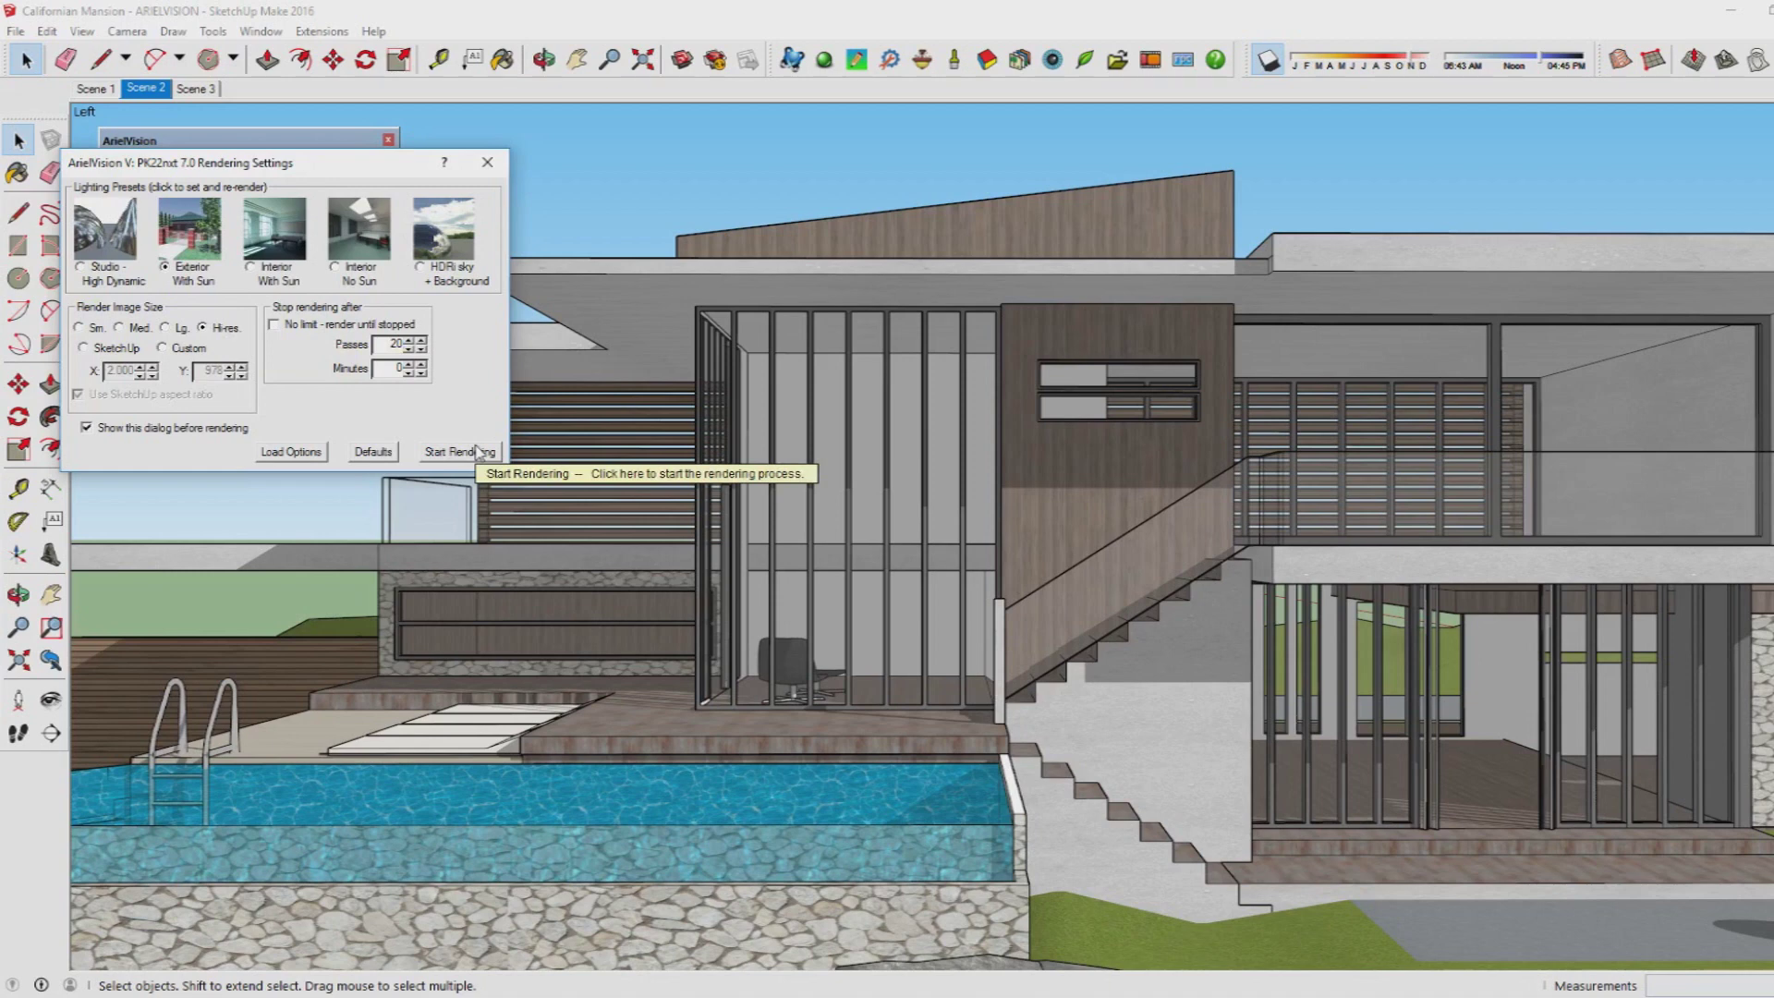
left_click(479, 452)
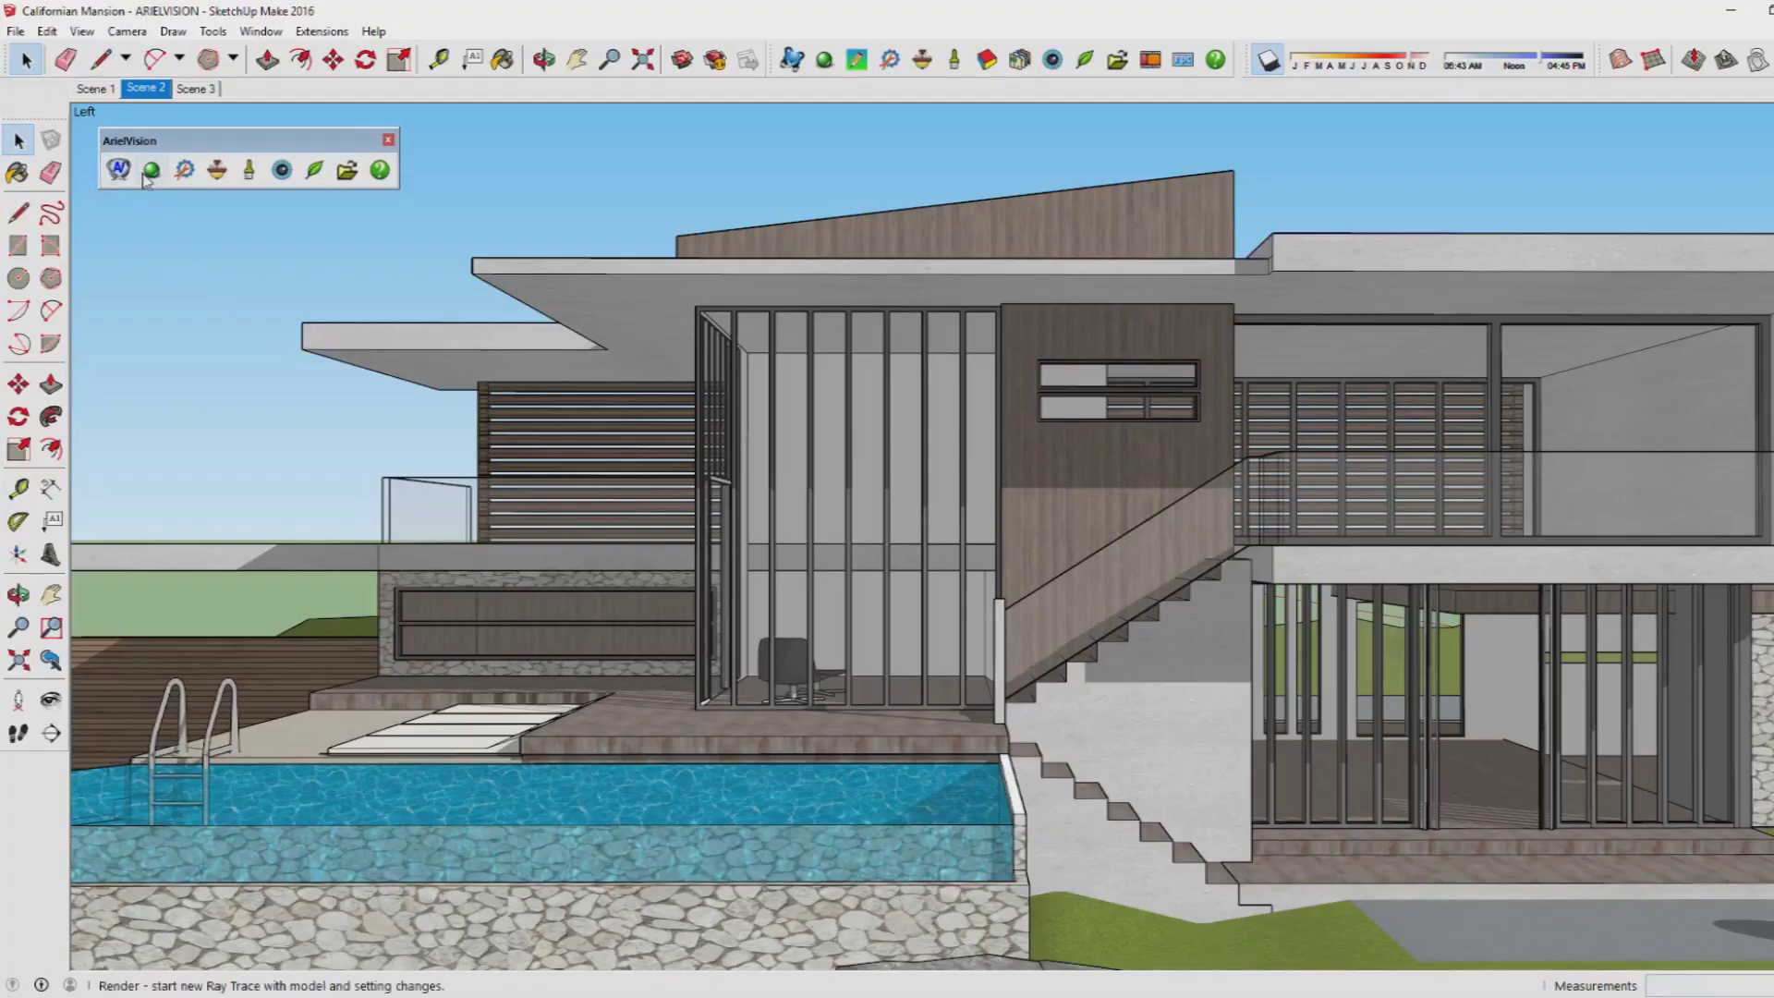
left_click(145, 175)
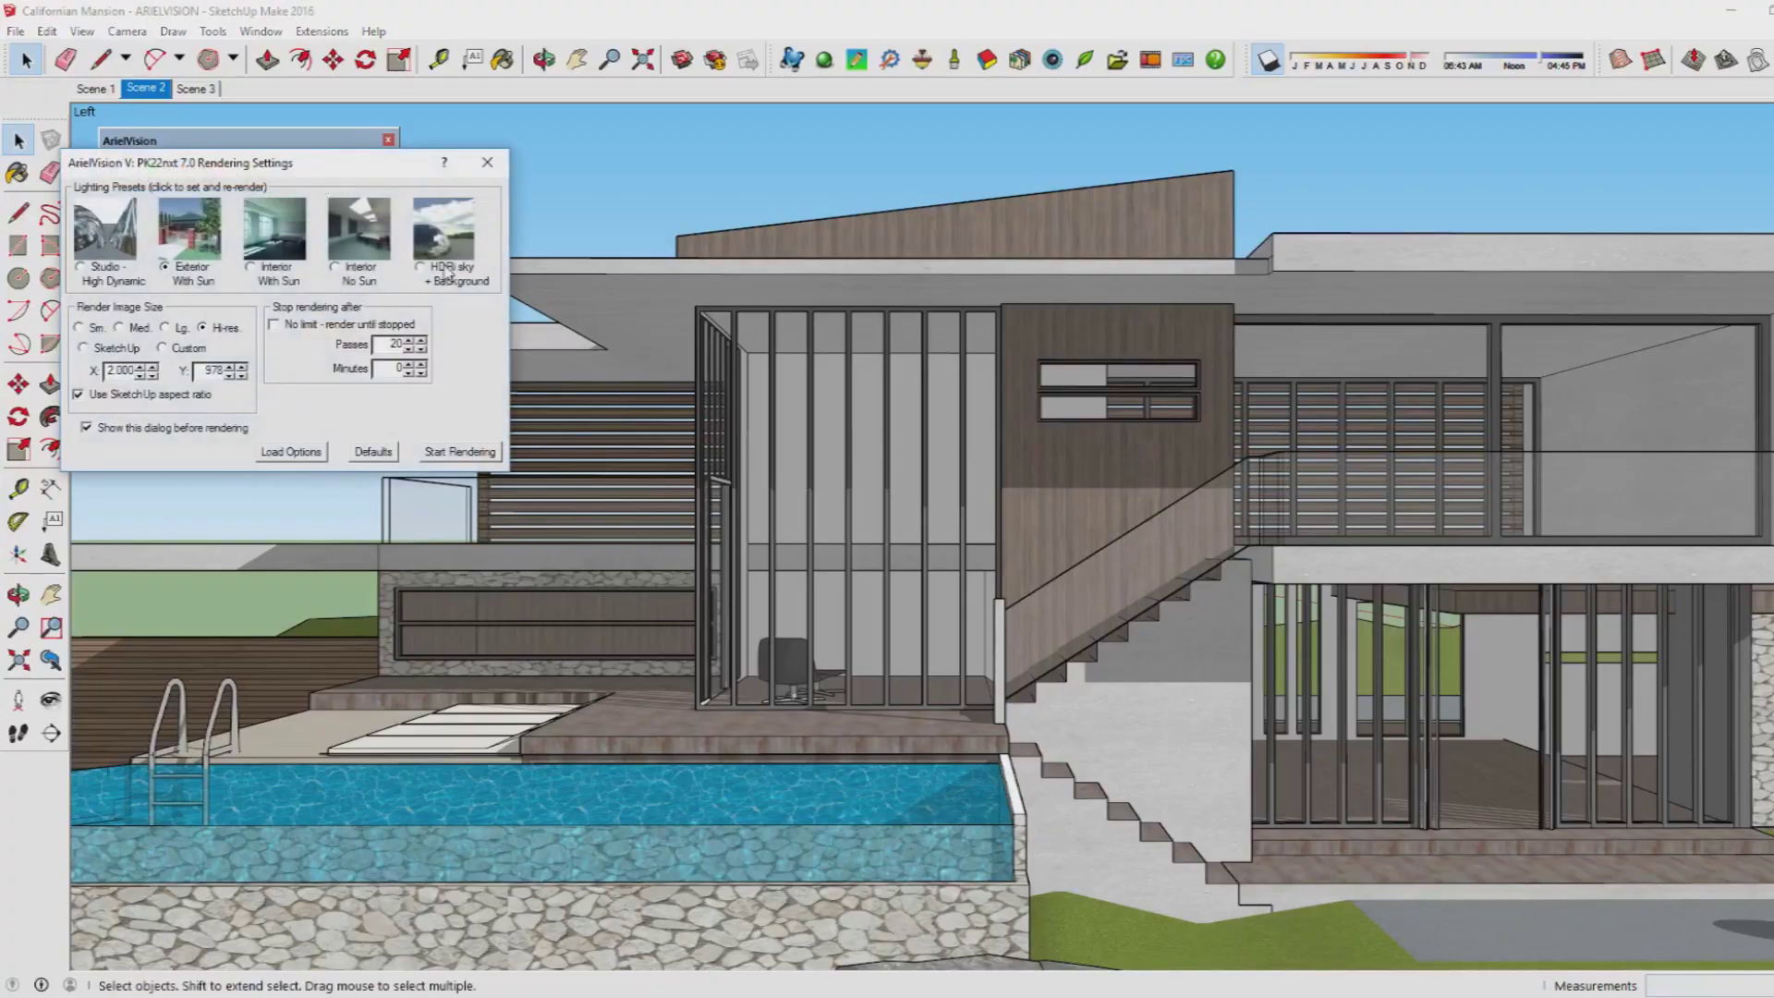
- Re-render the Scene 2 view using the HDRi sky + Background lighting preset
left_click(449, 276)
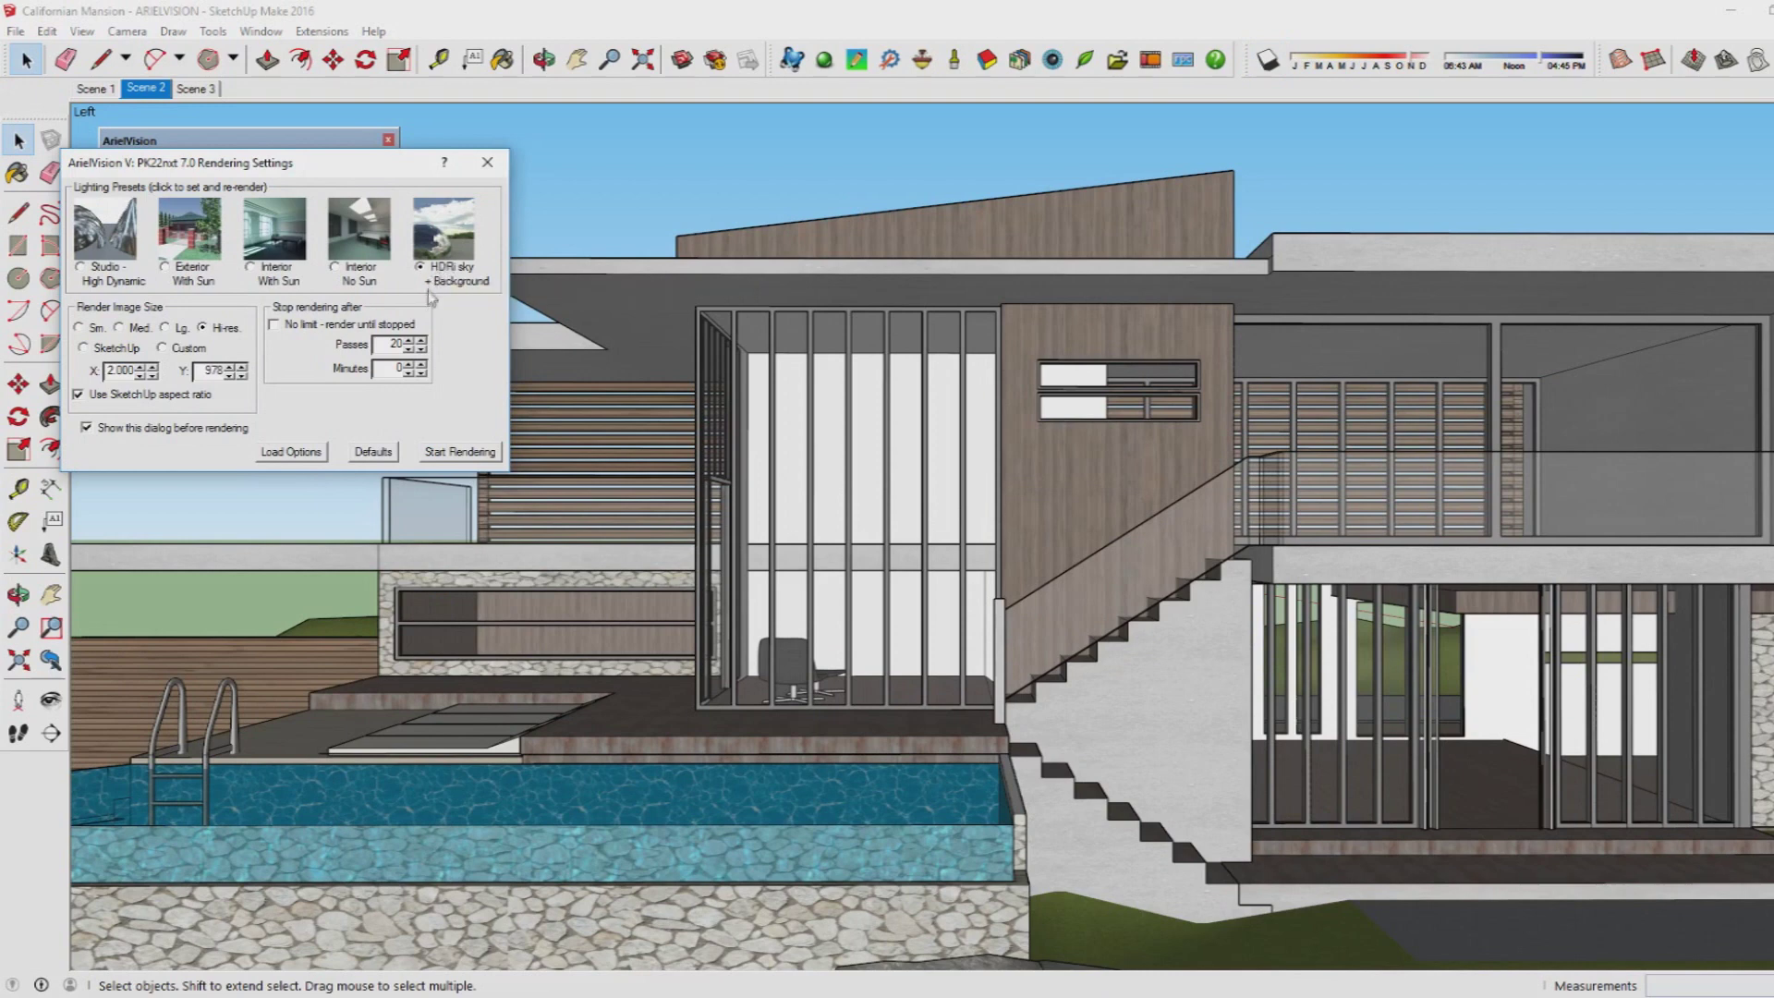
left_click(443, 452)
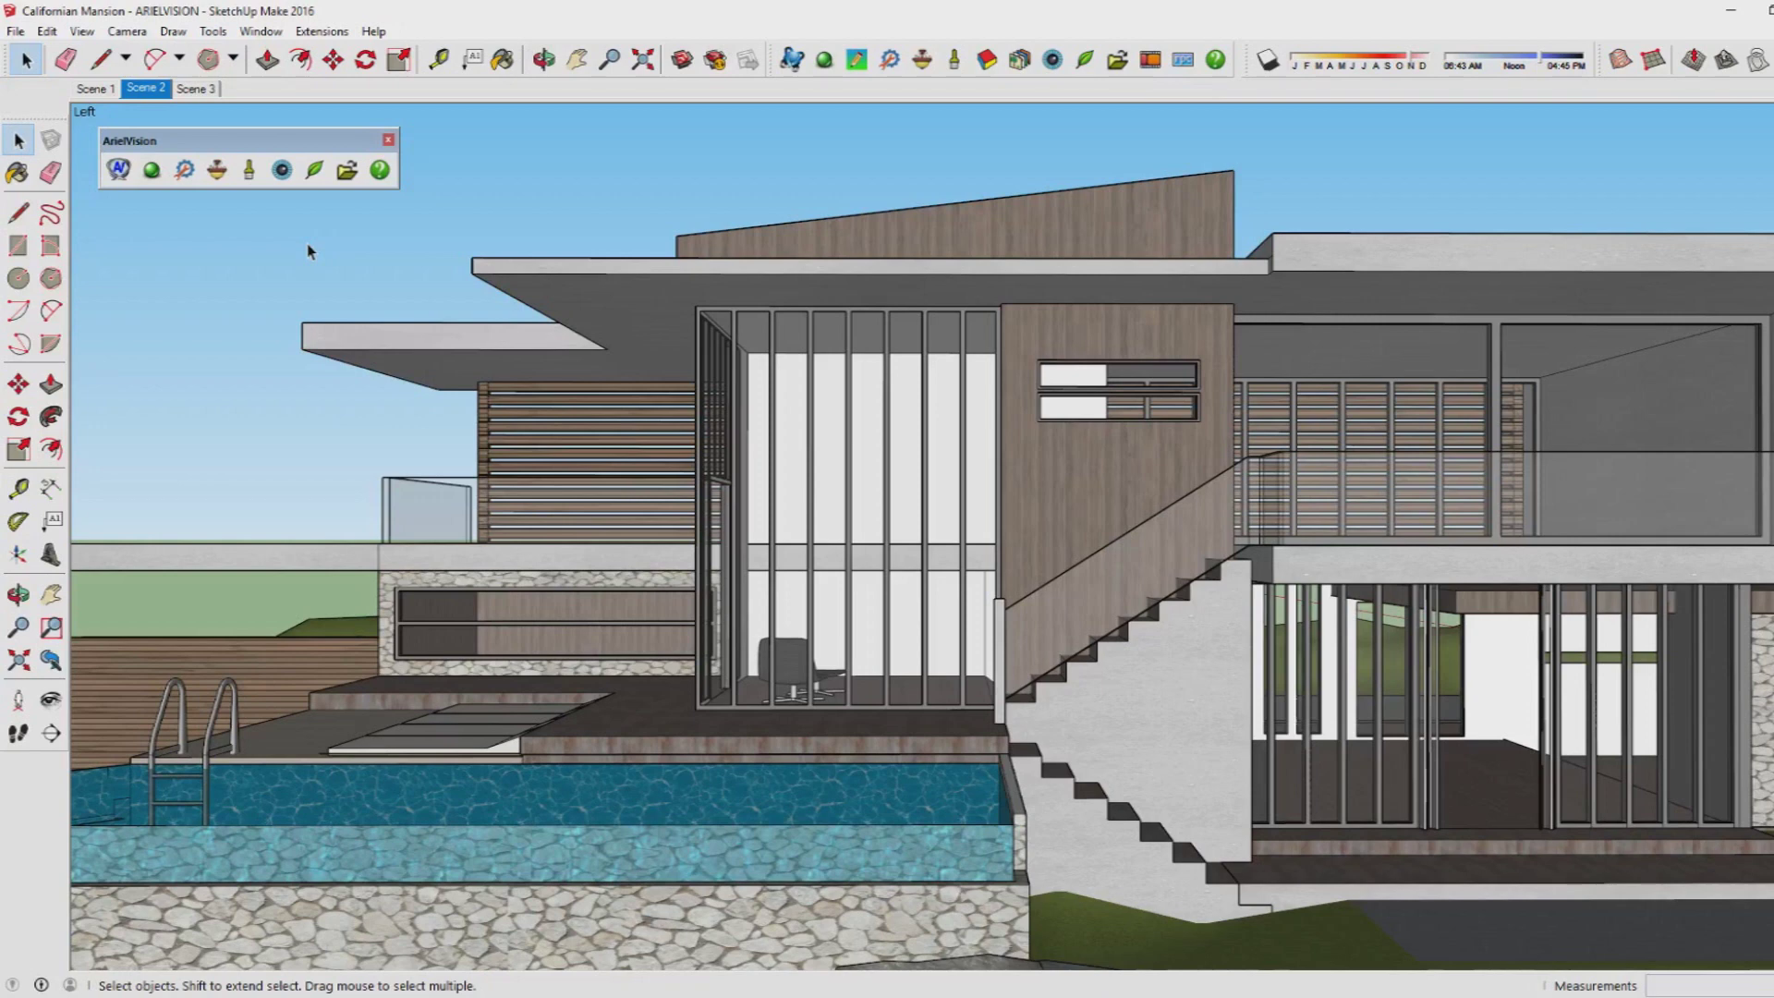
left_click(219, 170)
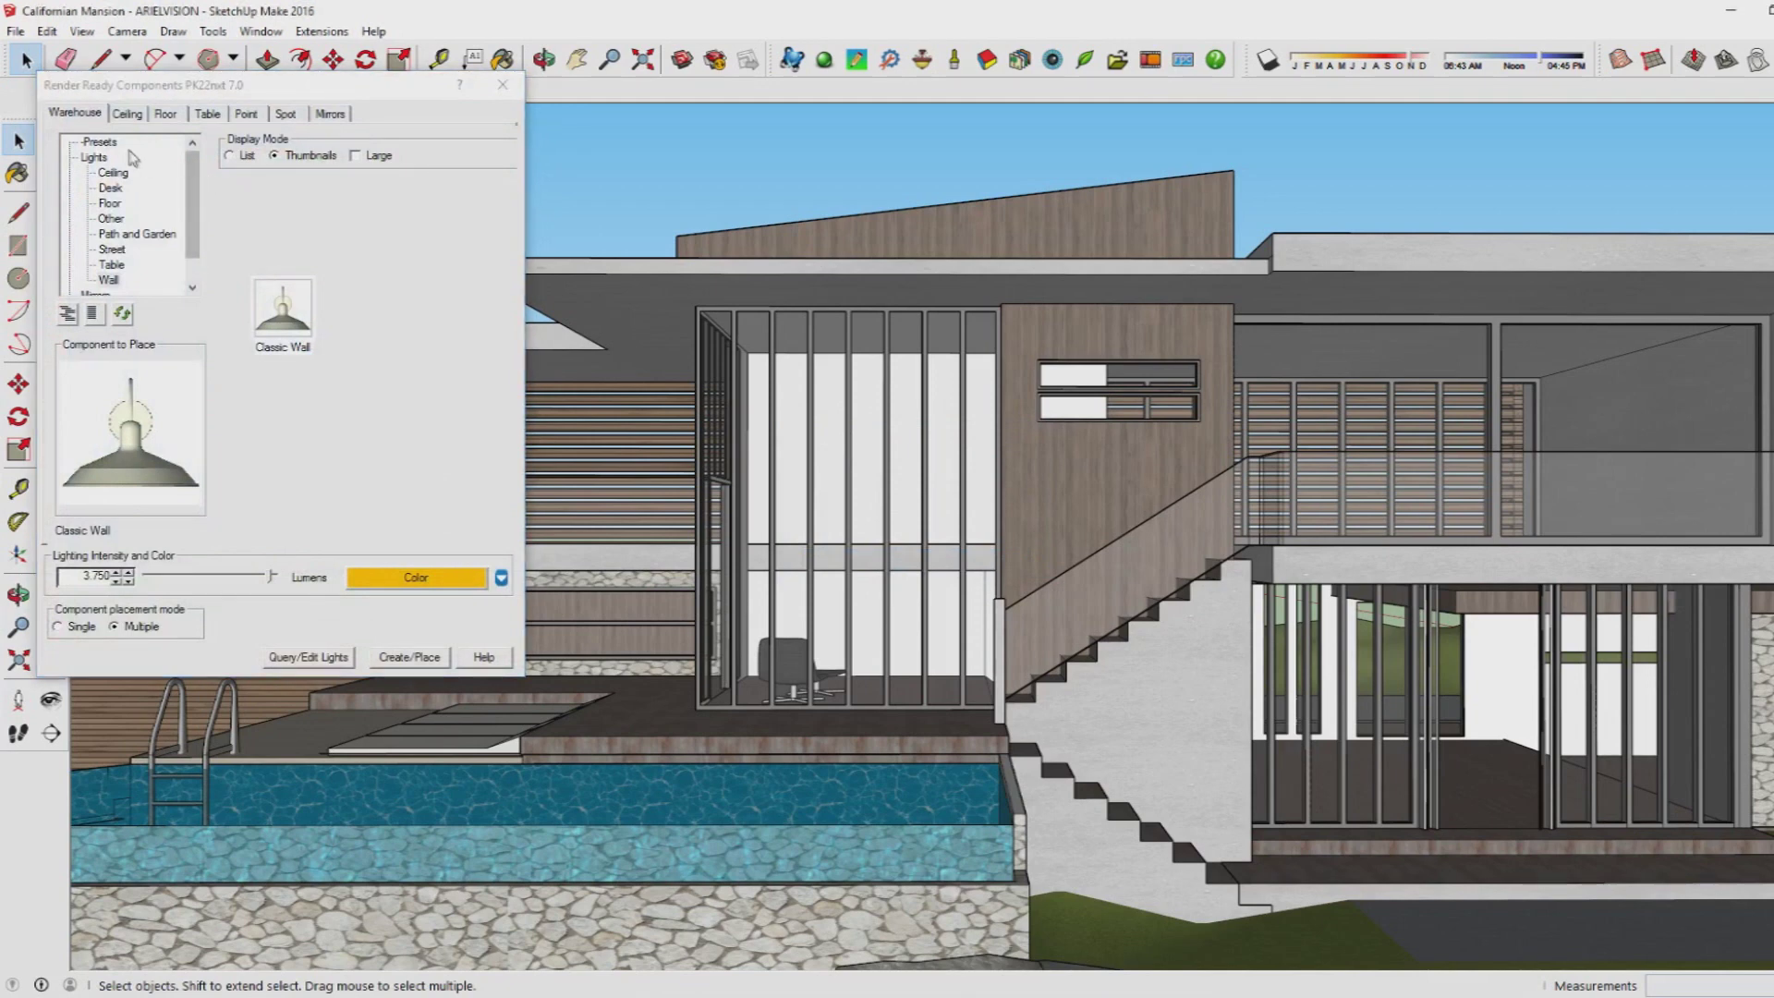
- Browse the light component categories and pick the Classic Wall lamp from the Warehouse wall lights
left_click(129, 114)
left_click(165, 114)
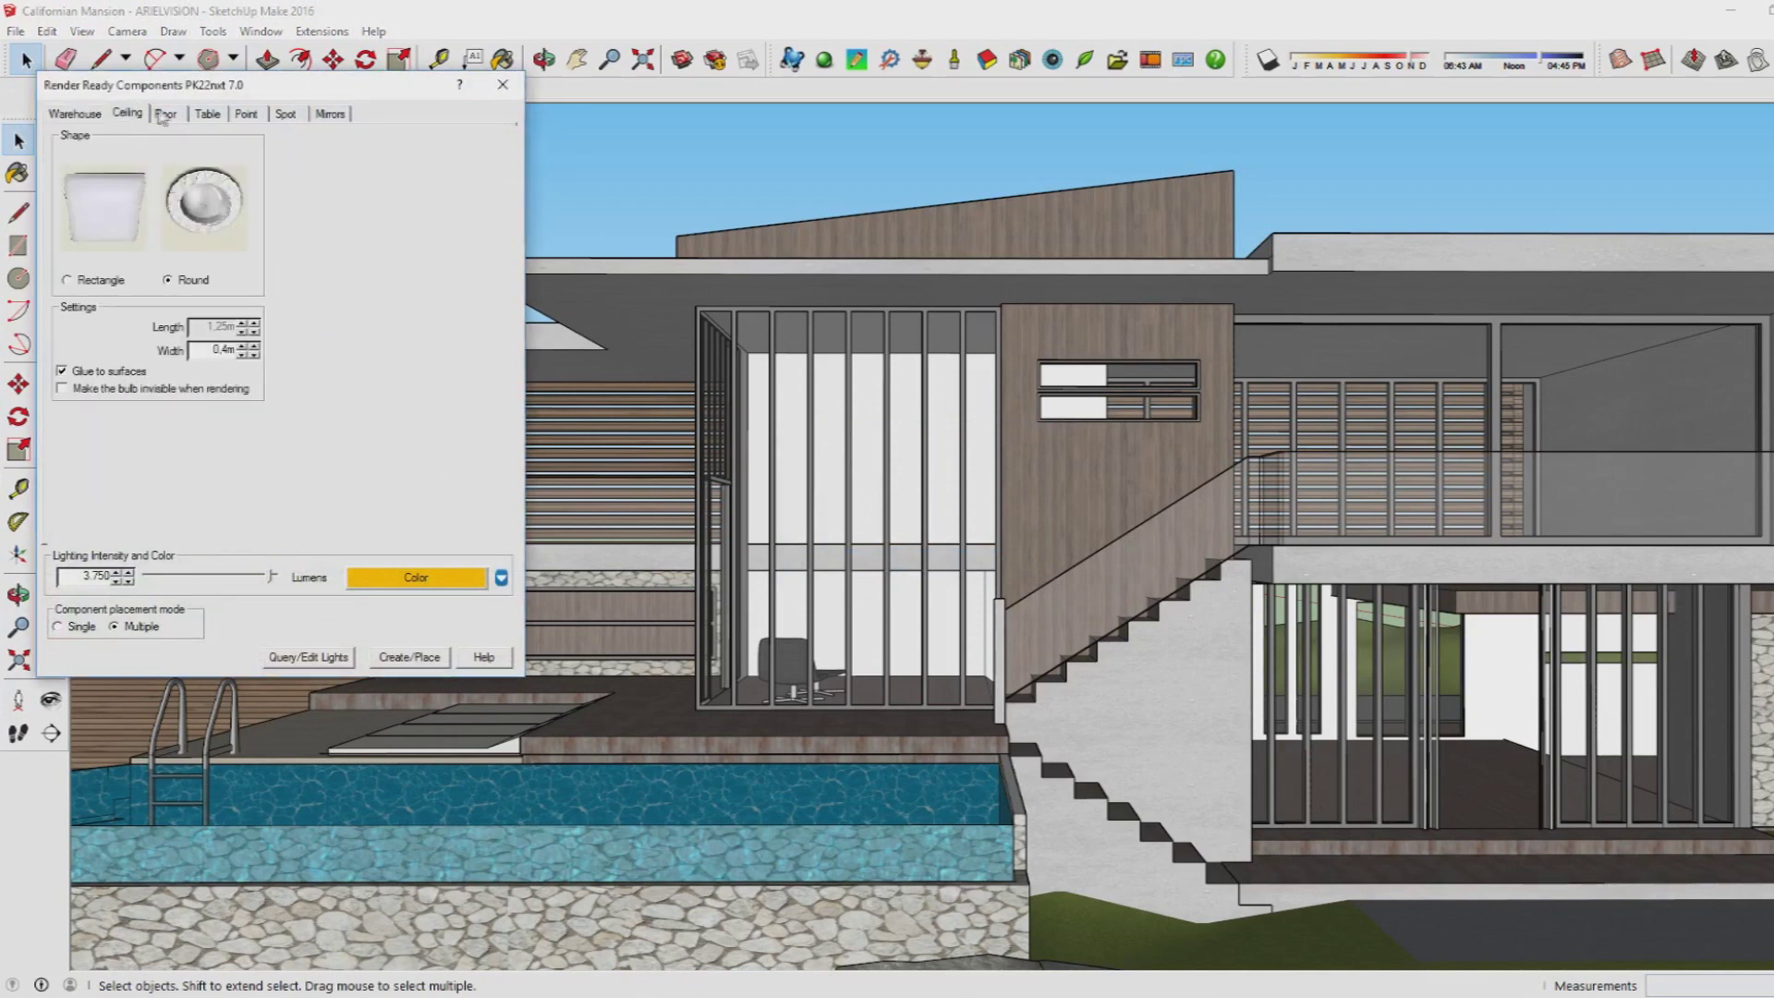
left_click(207, 113)
left_click(246, 114)
left_click(329, 114)
left_click(285, 113)
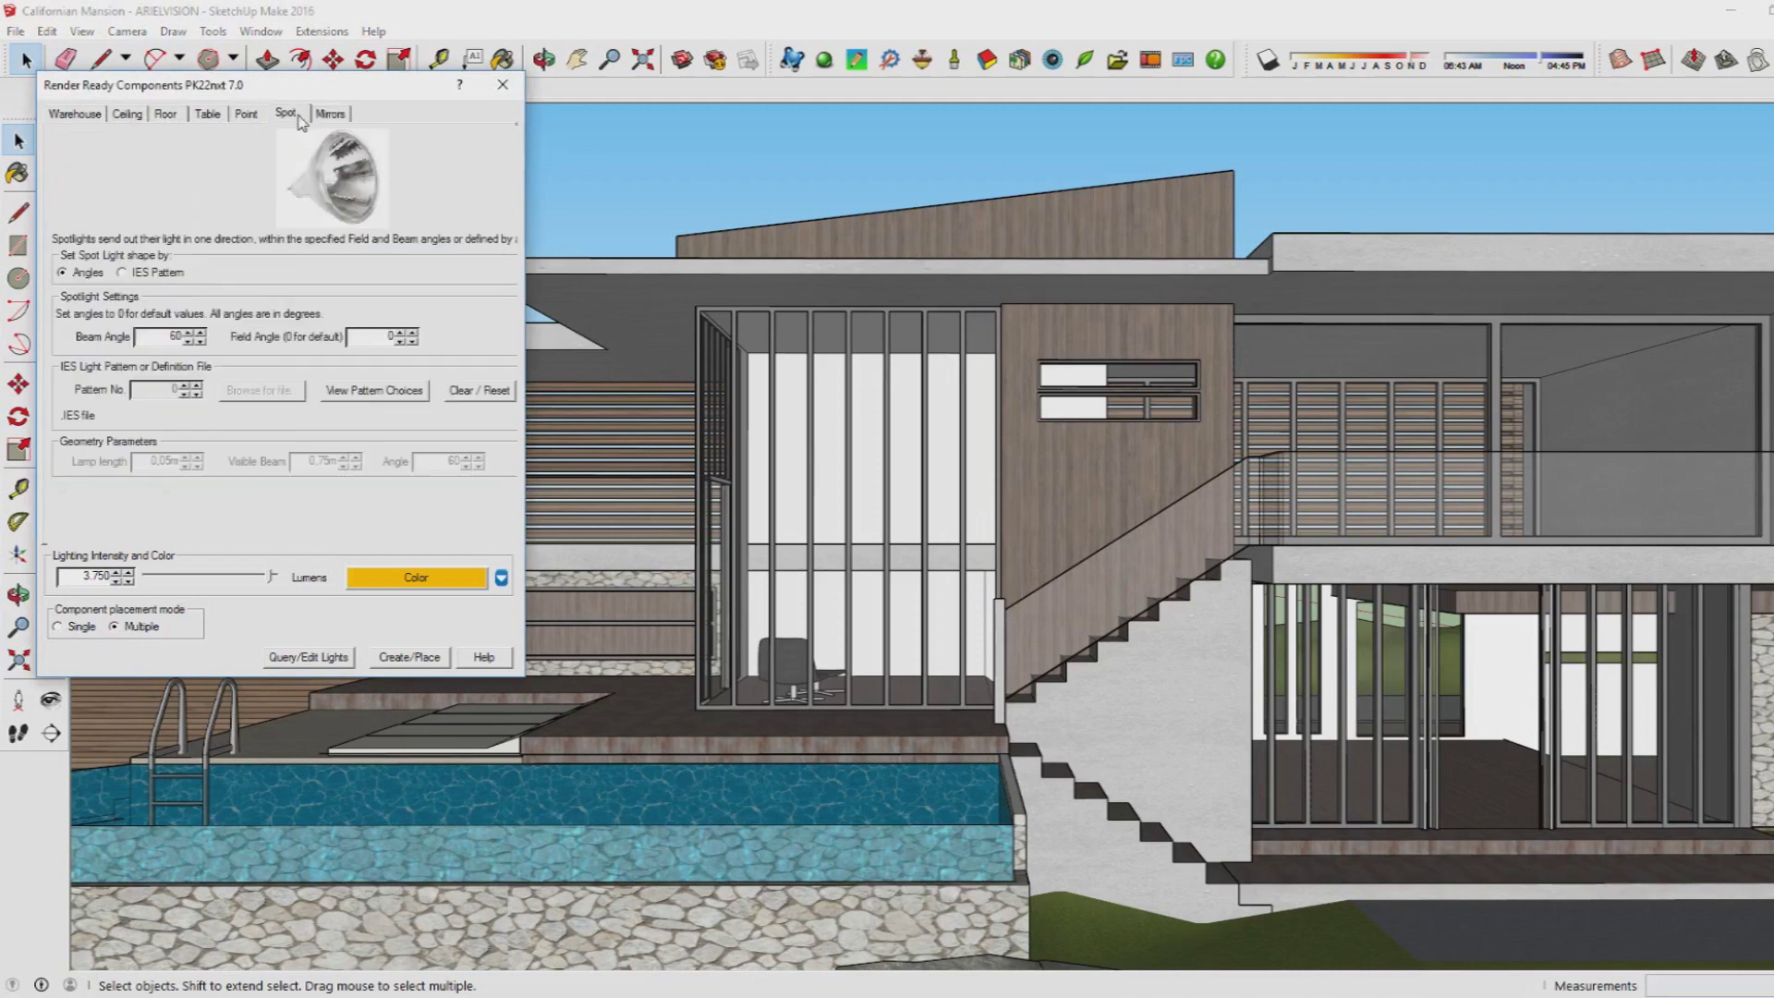
left_click(78, 114)
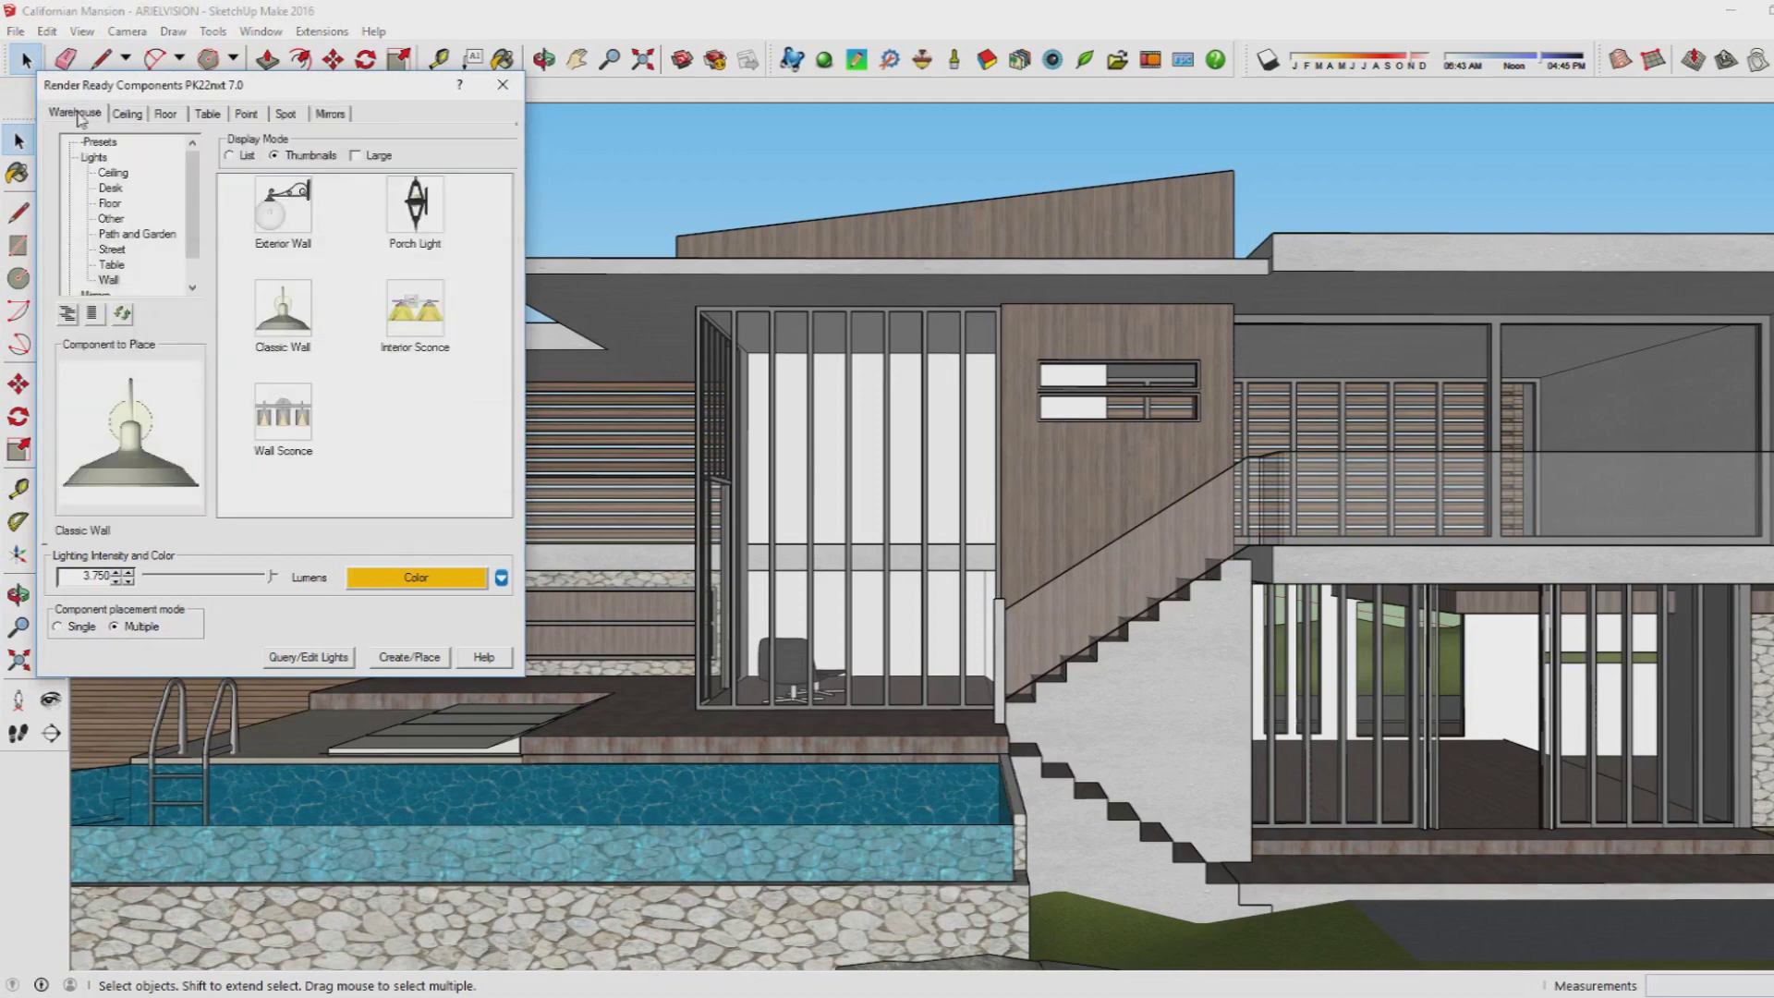
scroll(120, 182, "down", 1)
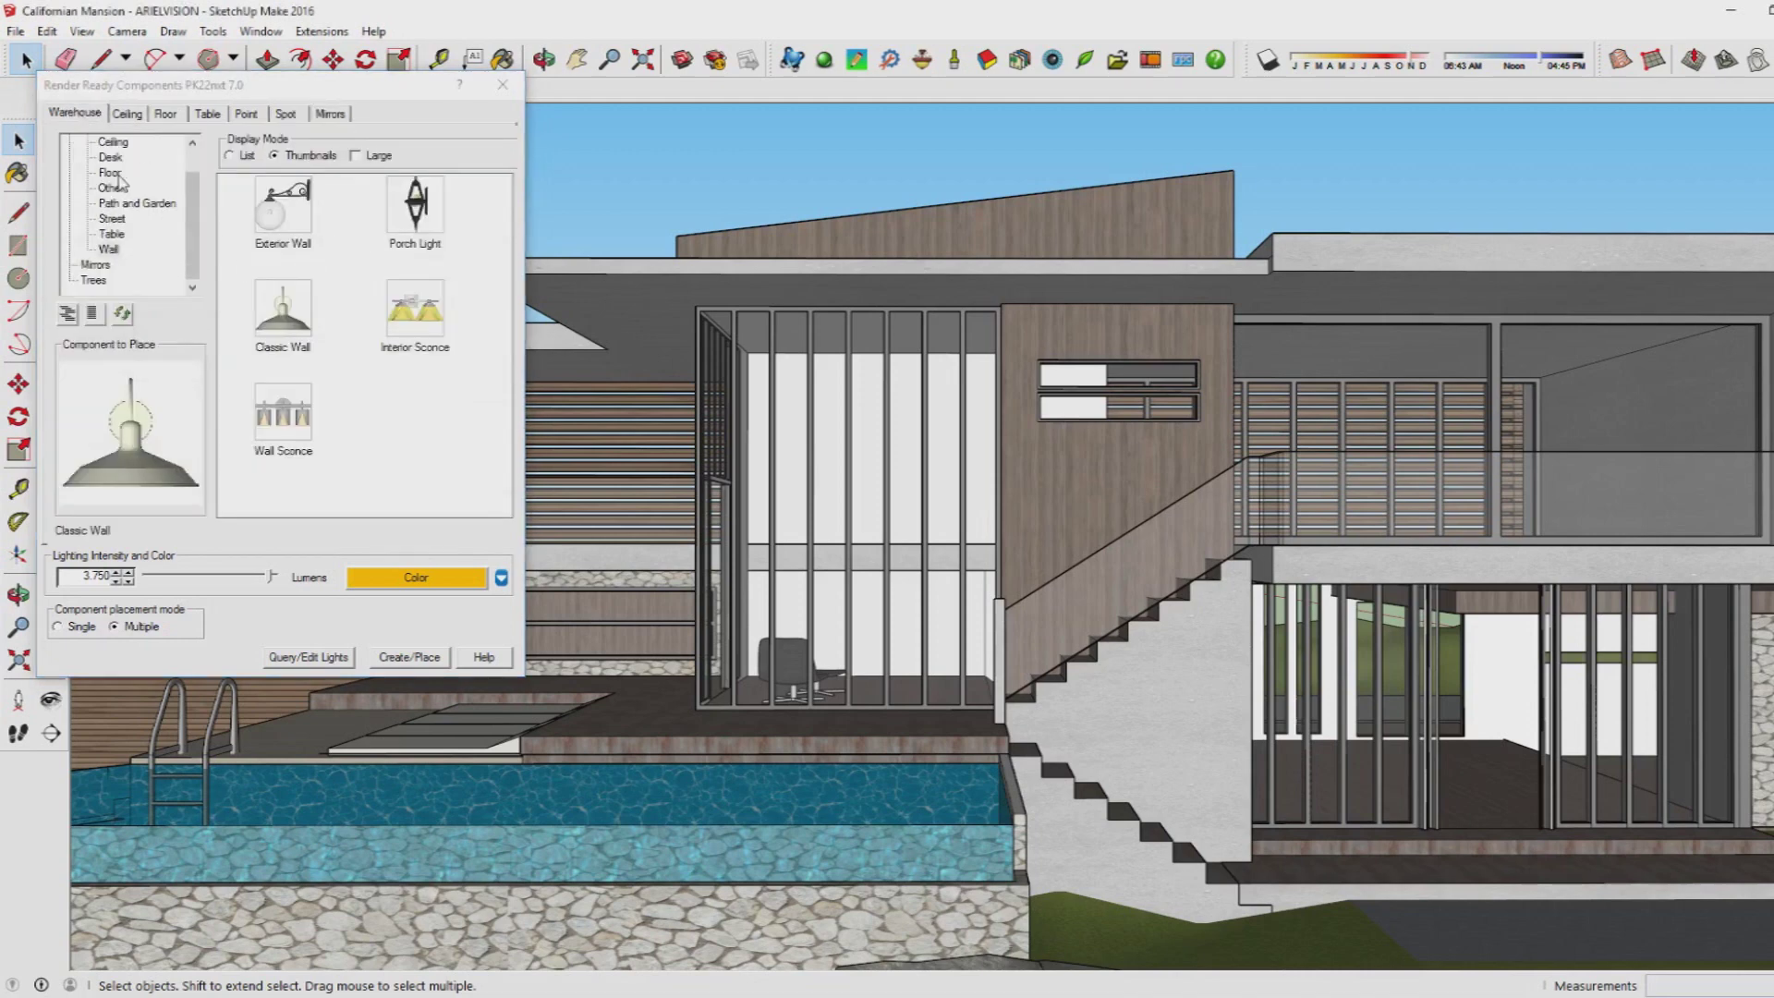
left_click(113, 173)
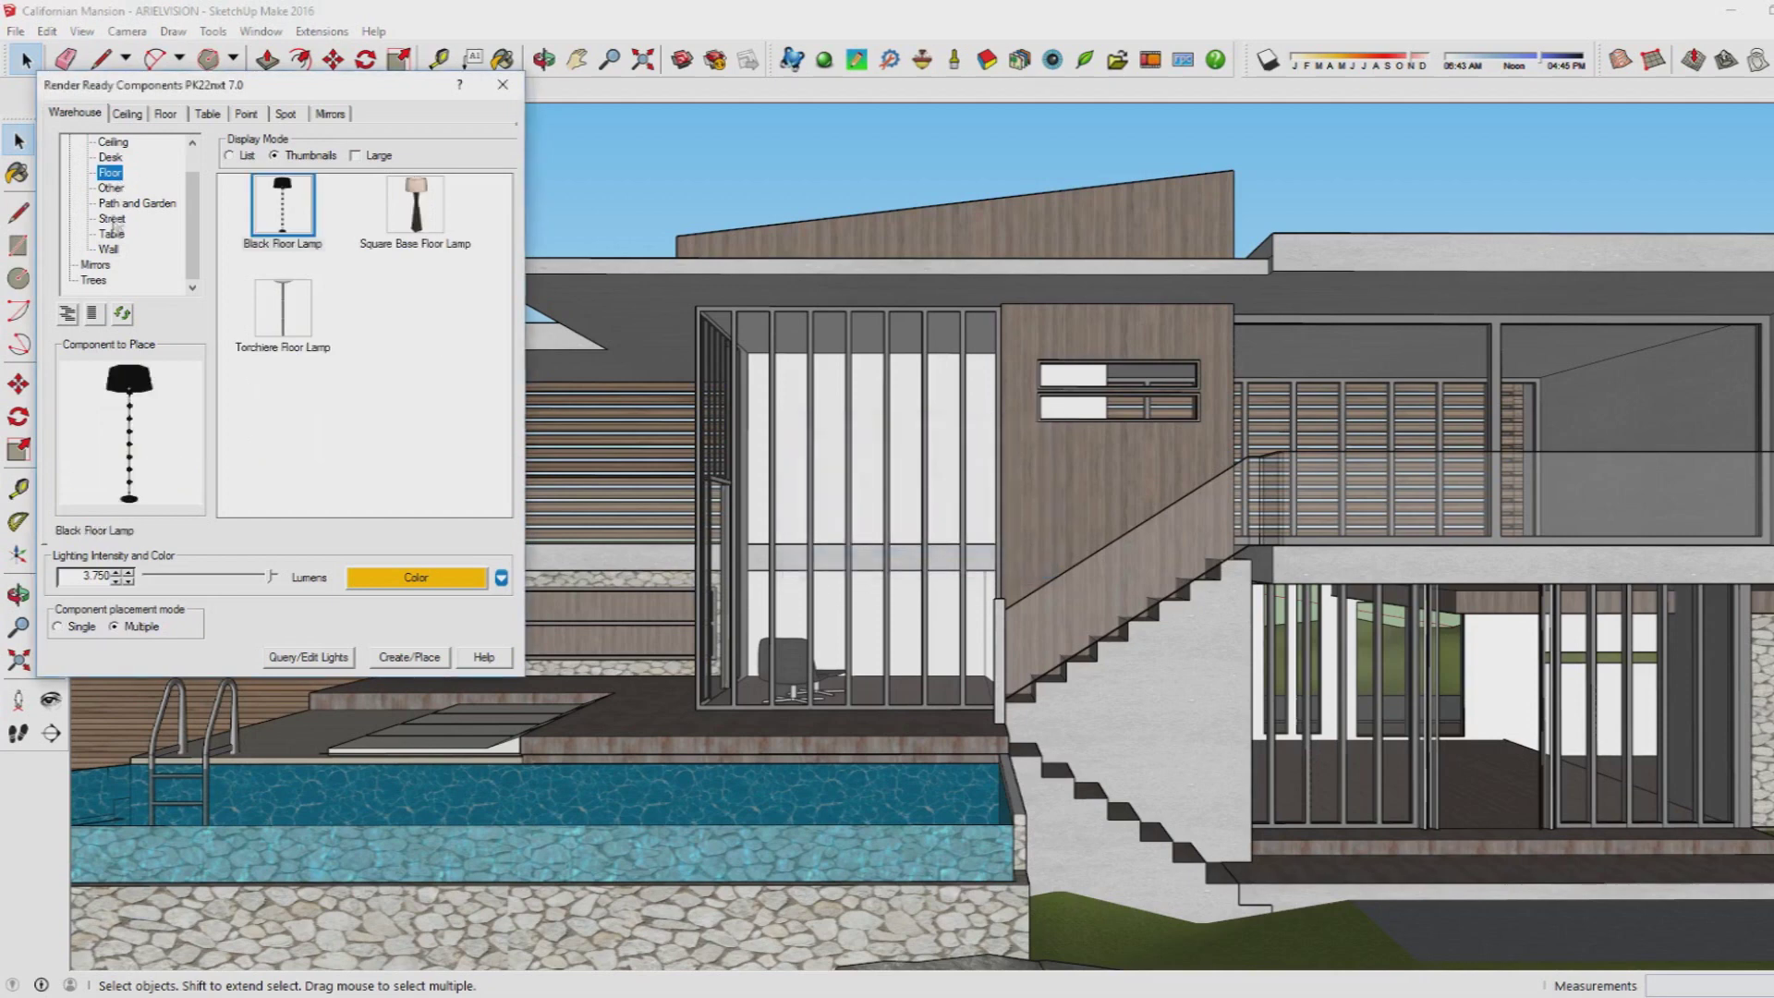
left_click(108, 249)
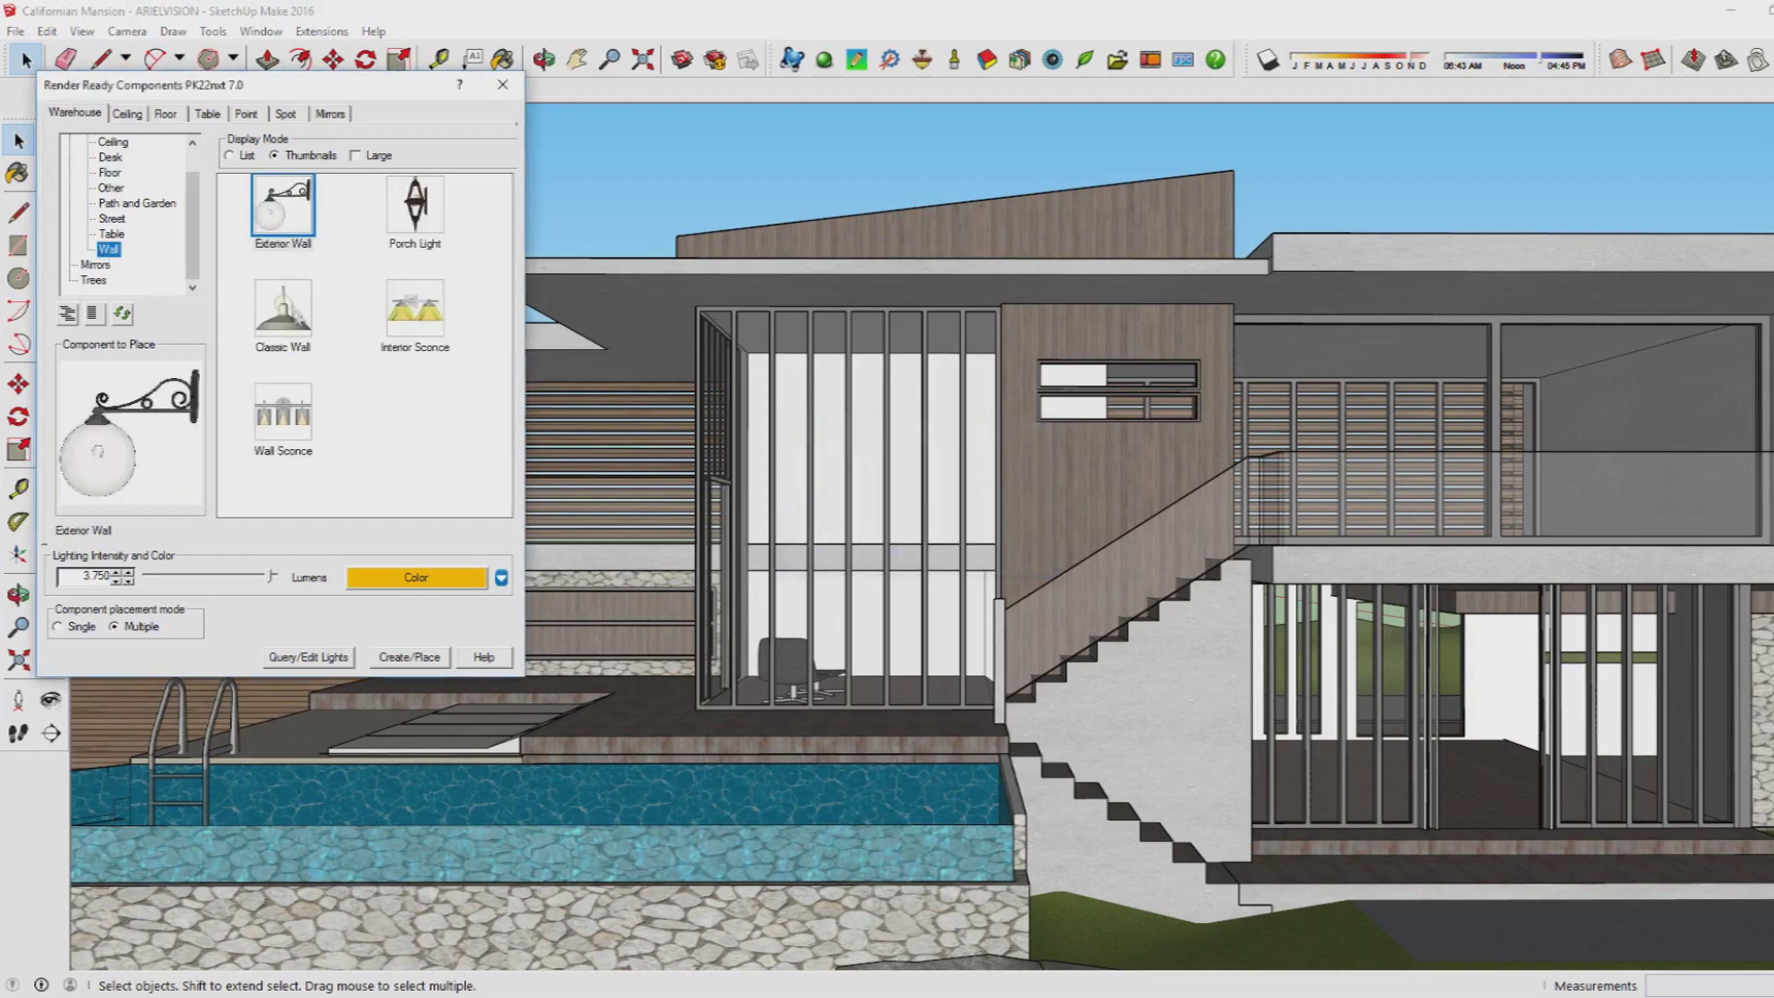
left_click(283, 309)
- Give the Classic Wall lamp a light orange colour and 3.000 lumens, and load it for placement
left_click(416, 576)
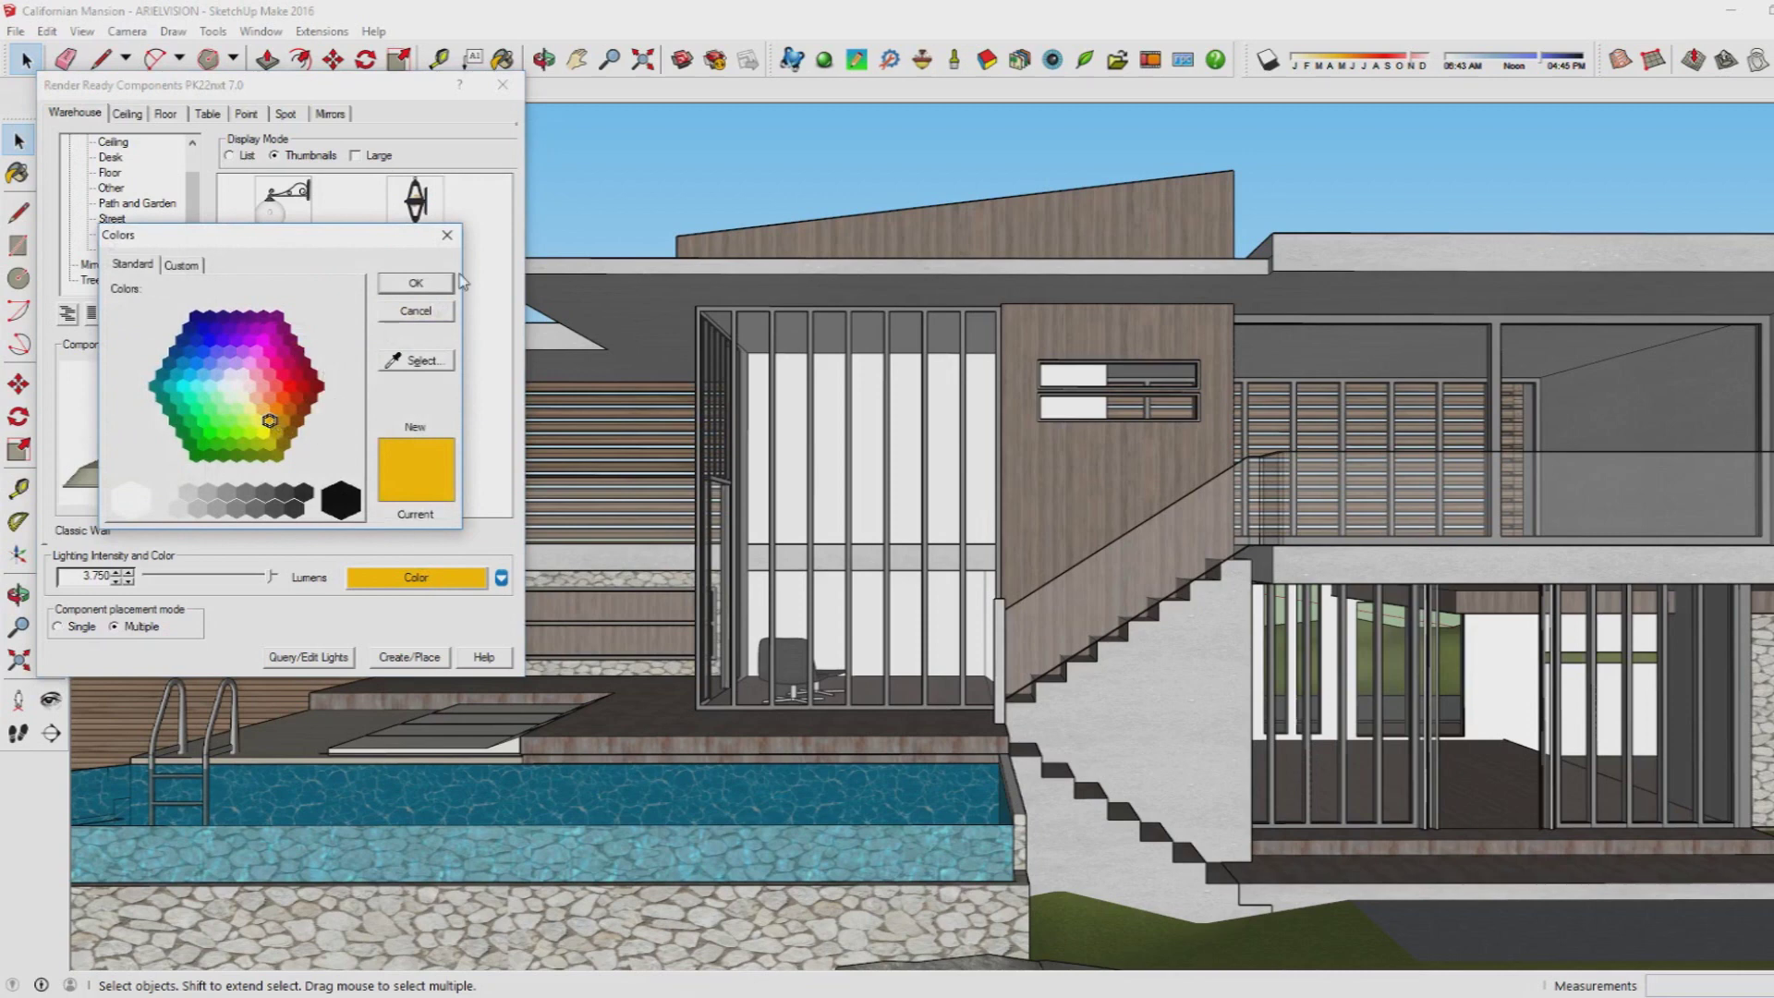
left_click(264, 411)
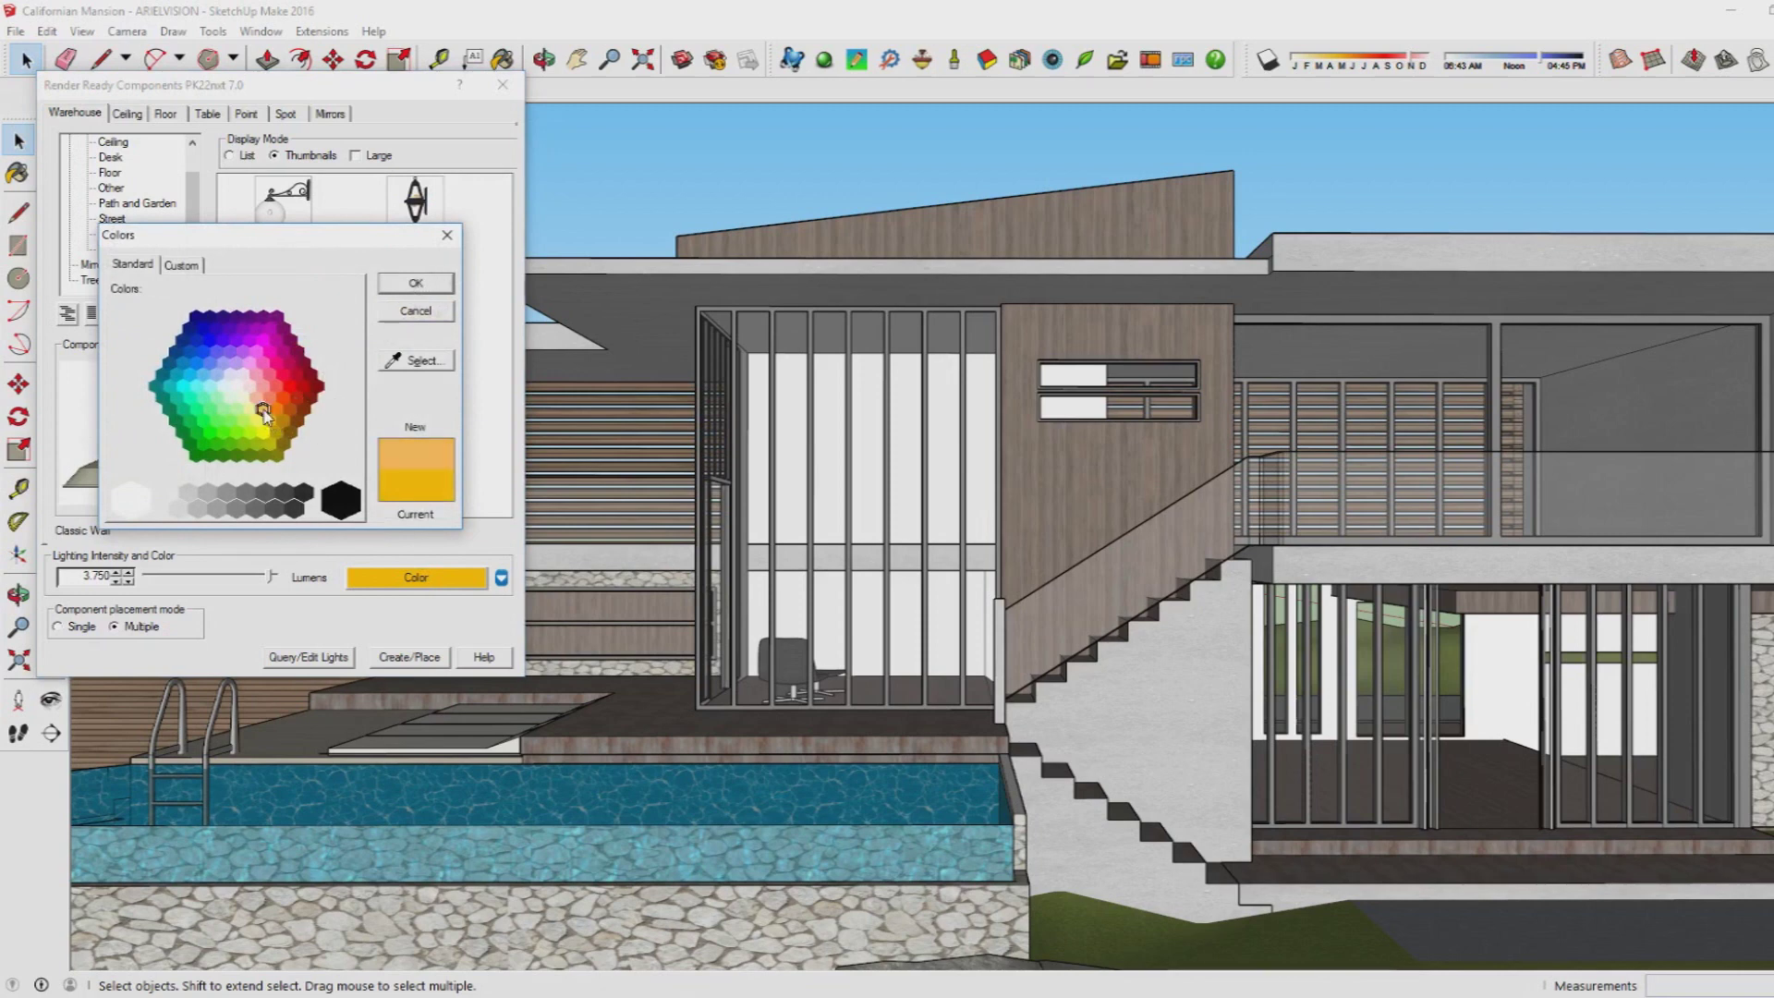
left_click(416, 283)
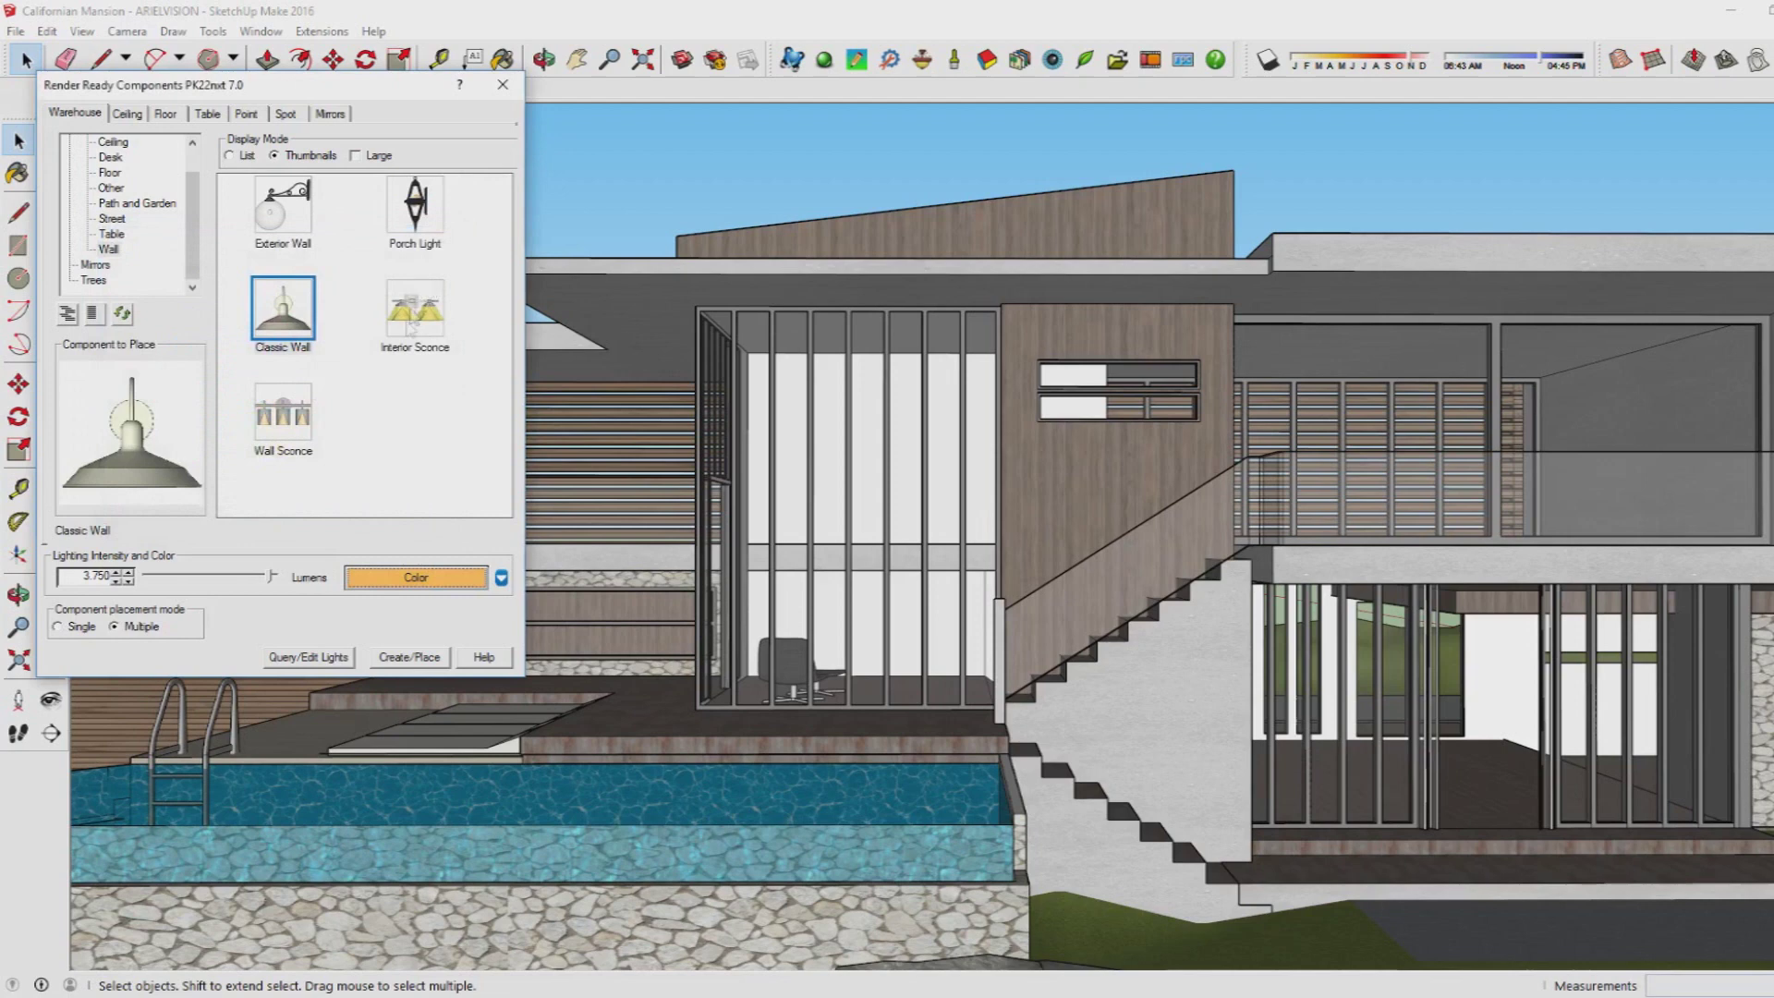
left_click(264, 577)
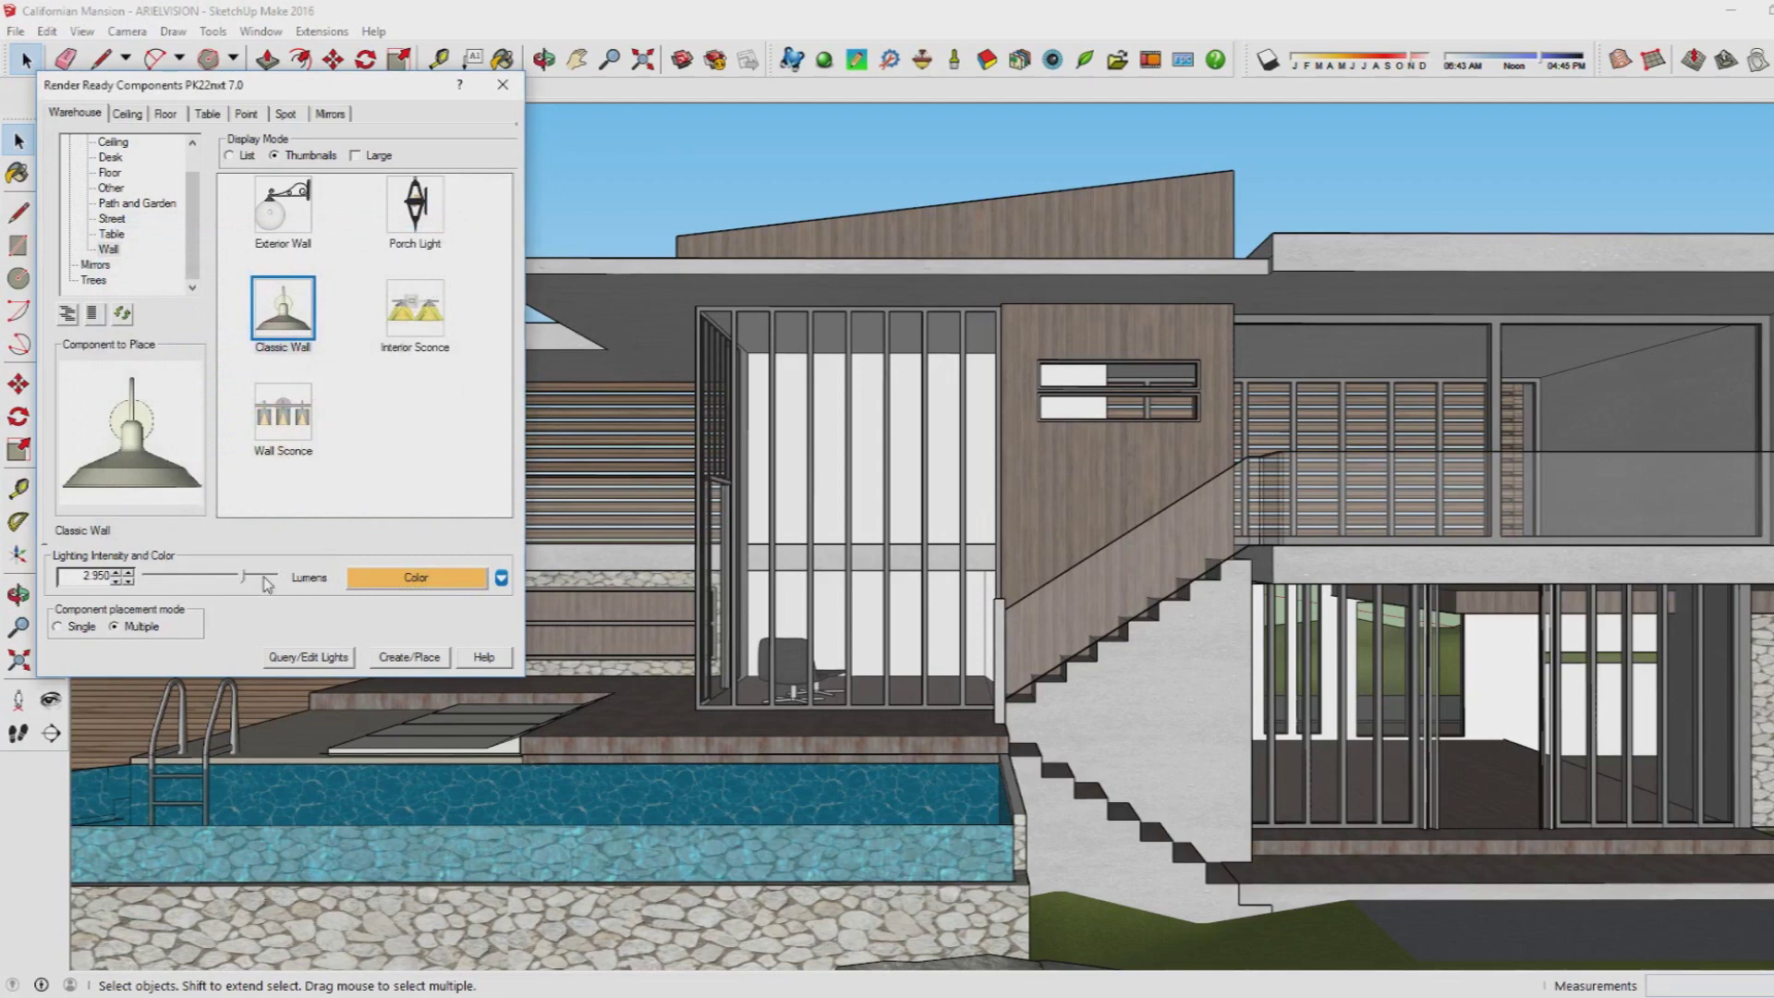
left_click_drag(244, 577, 245, 581)
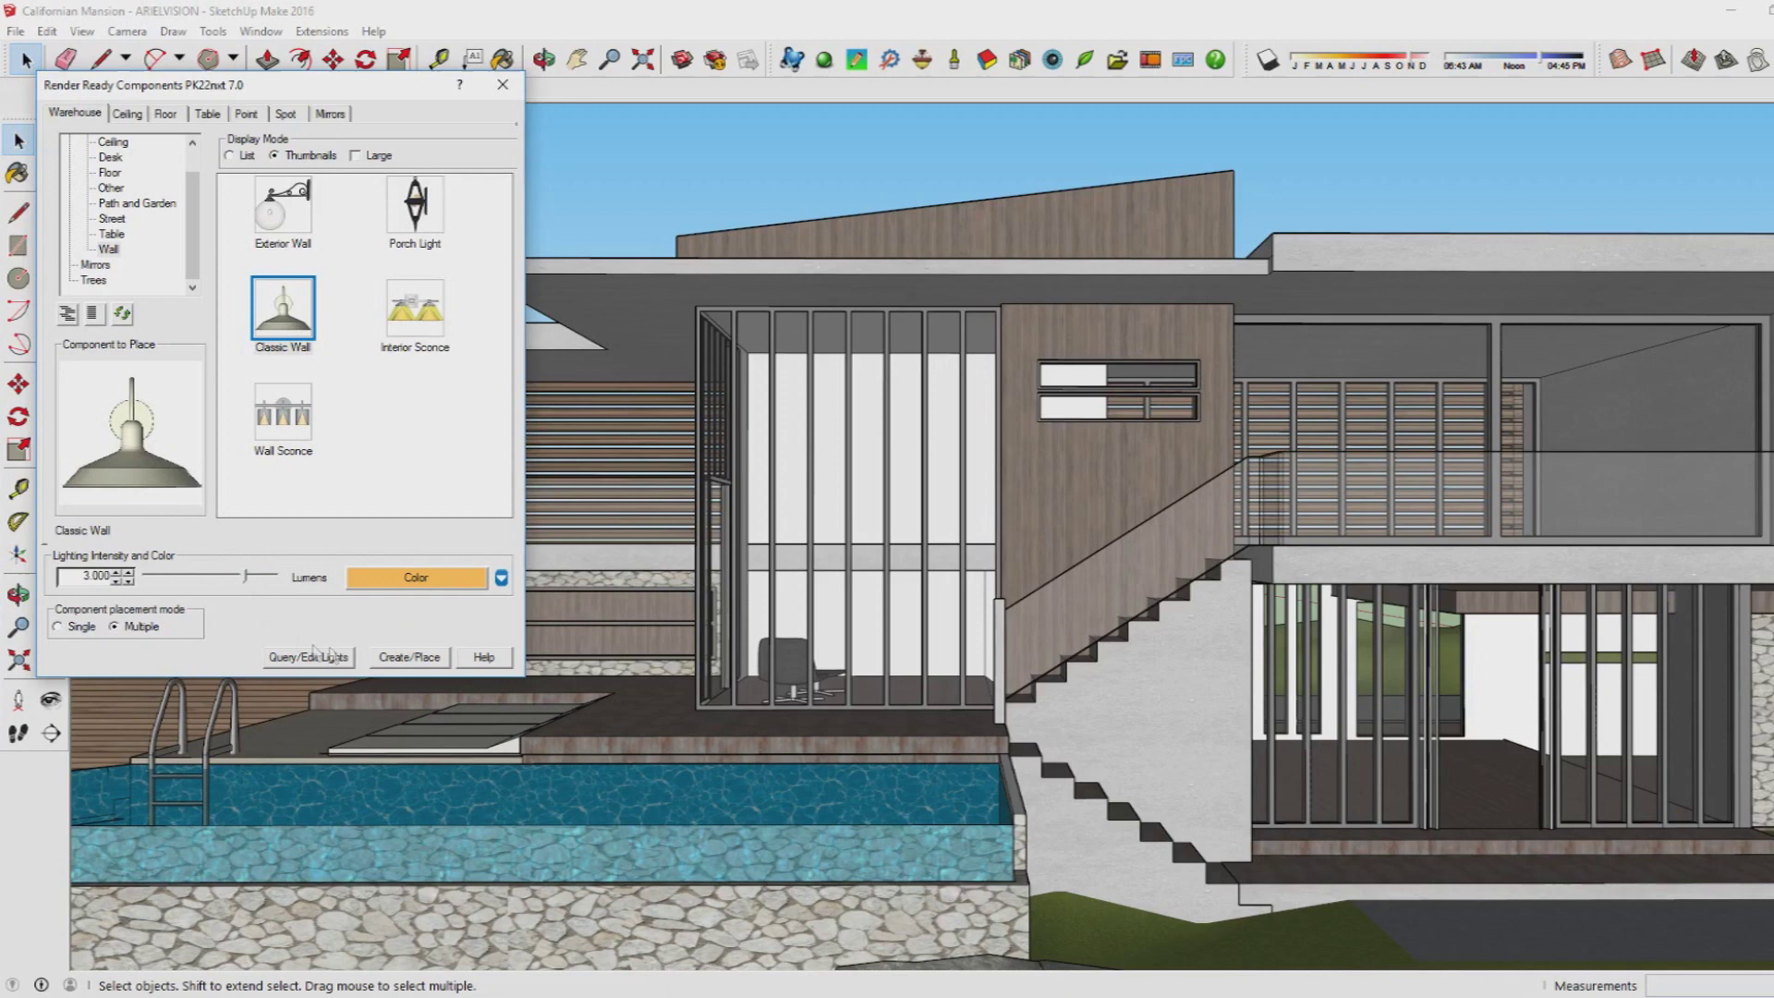
left_click(415, 659)
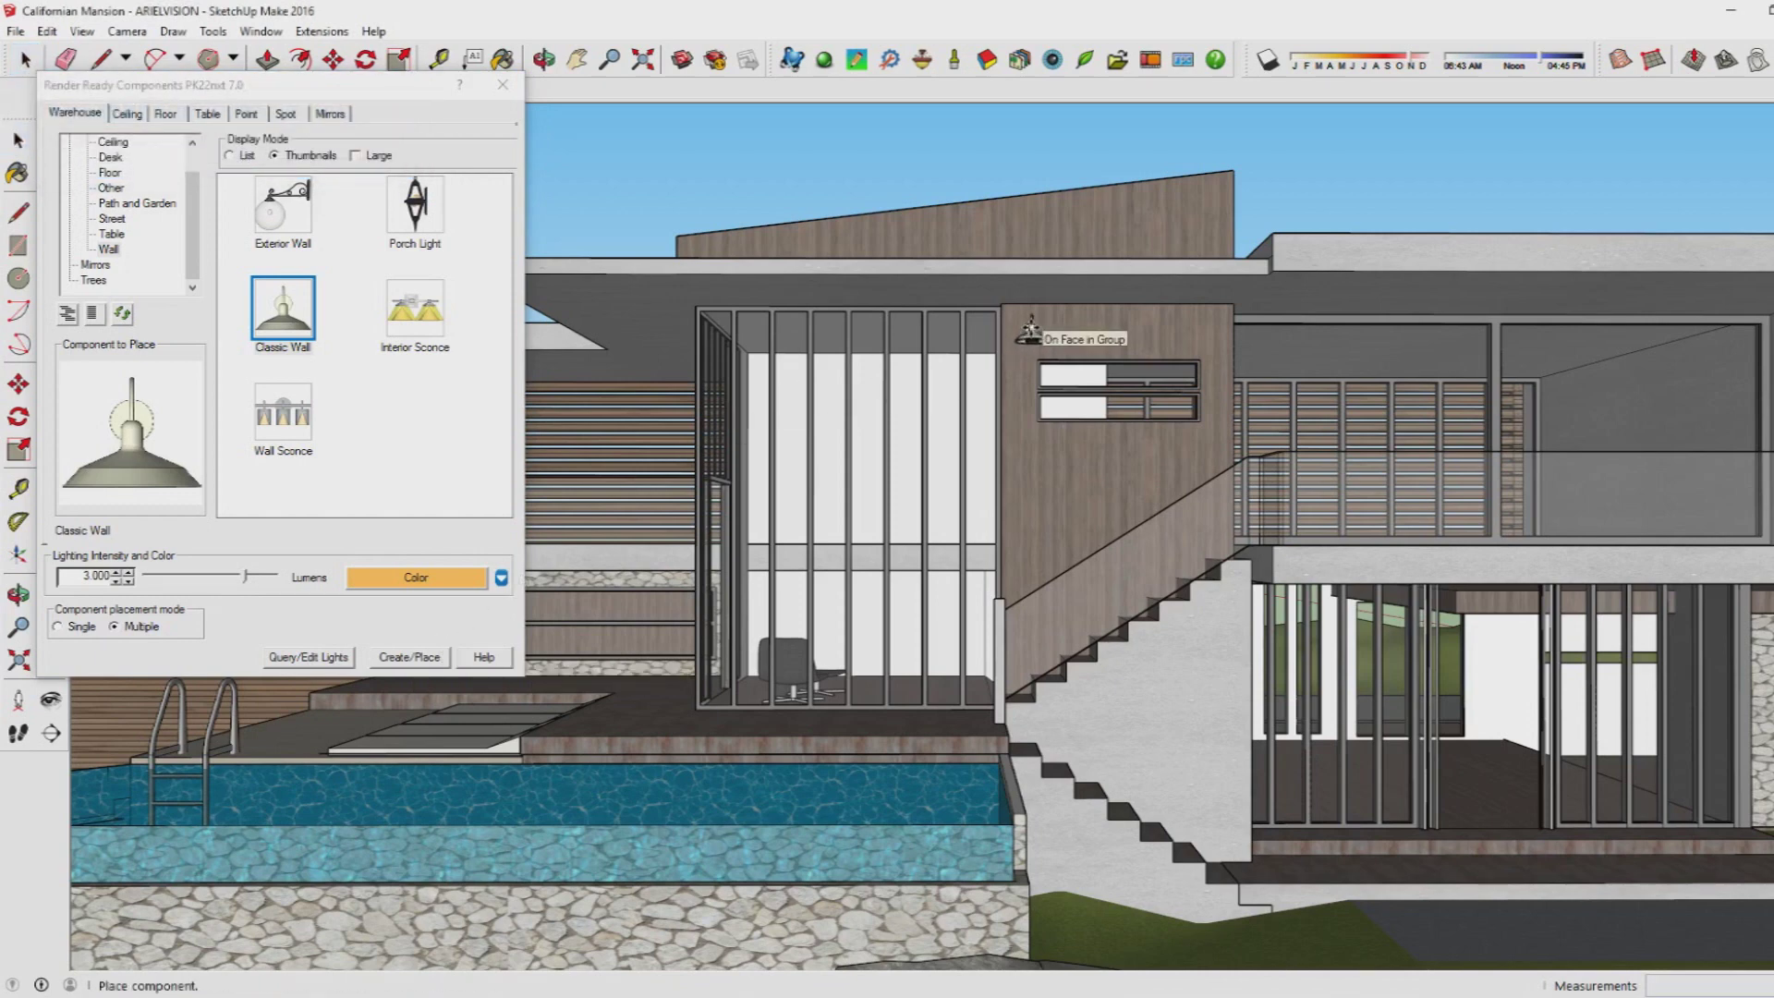
- Place two Classic Wall lamps on the wooden wall panel above the small windows
left_click(1030, 330)
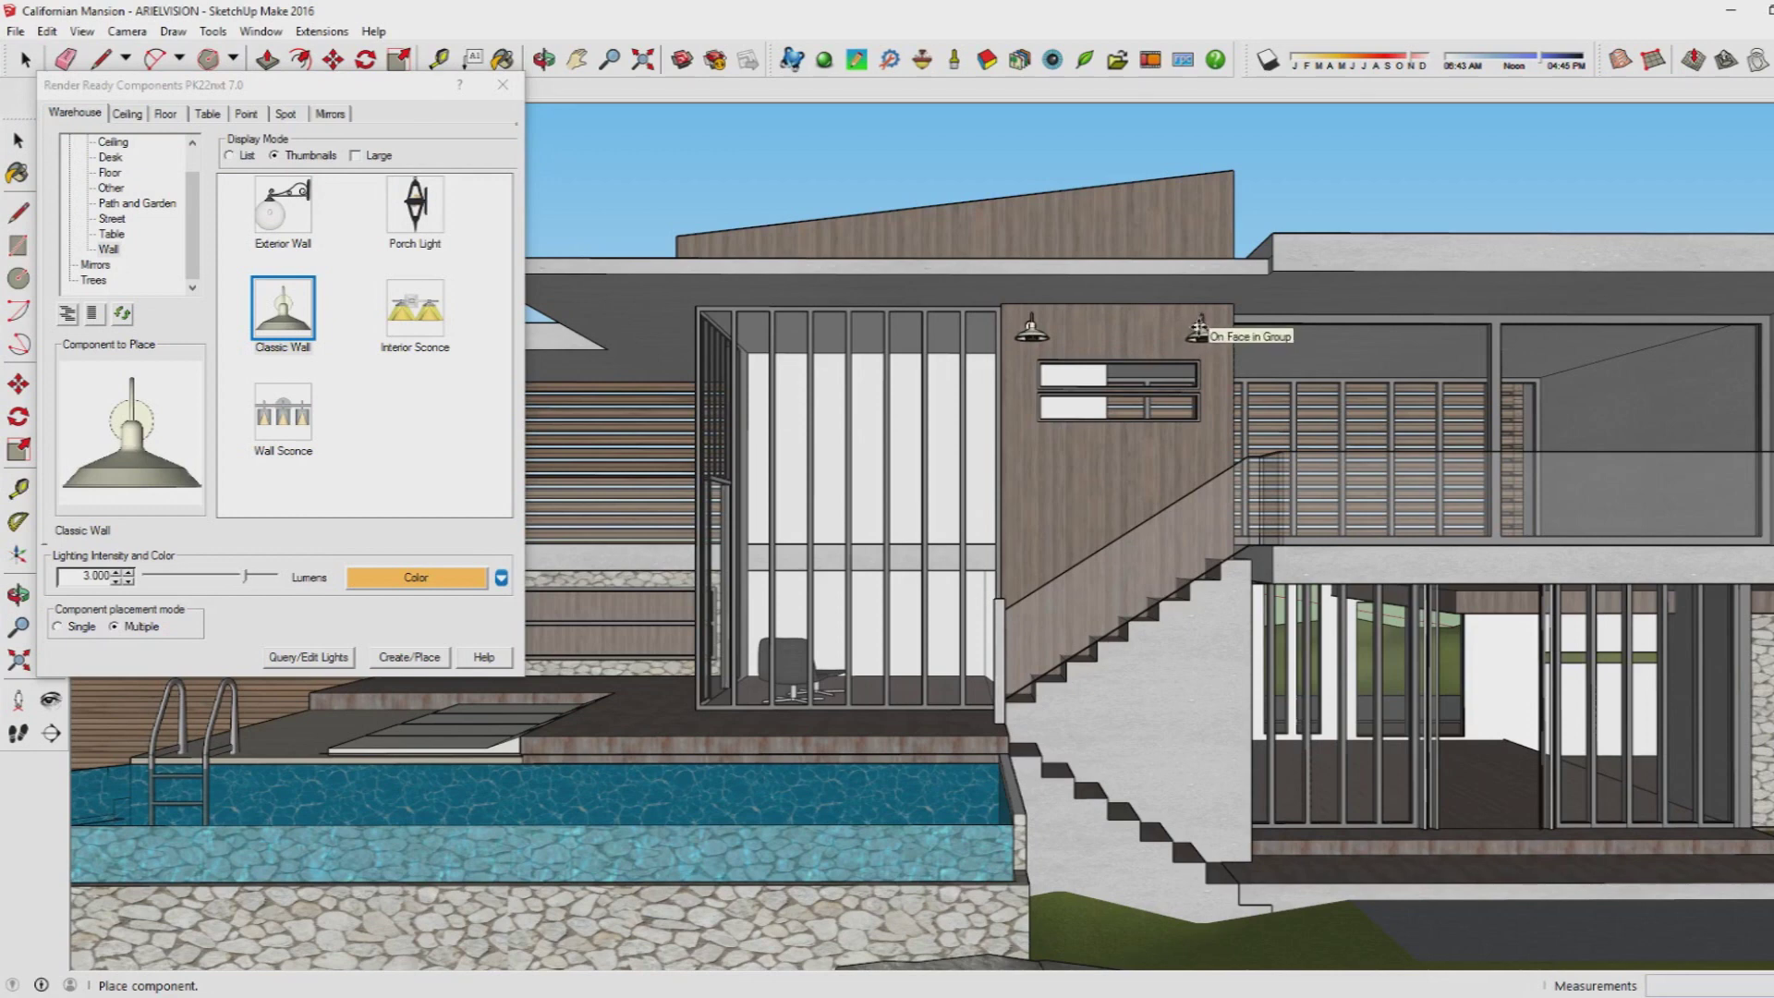
left_click(1202, 330)
key("space")
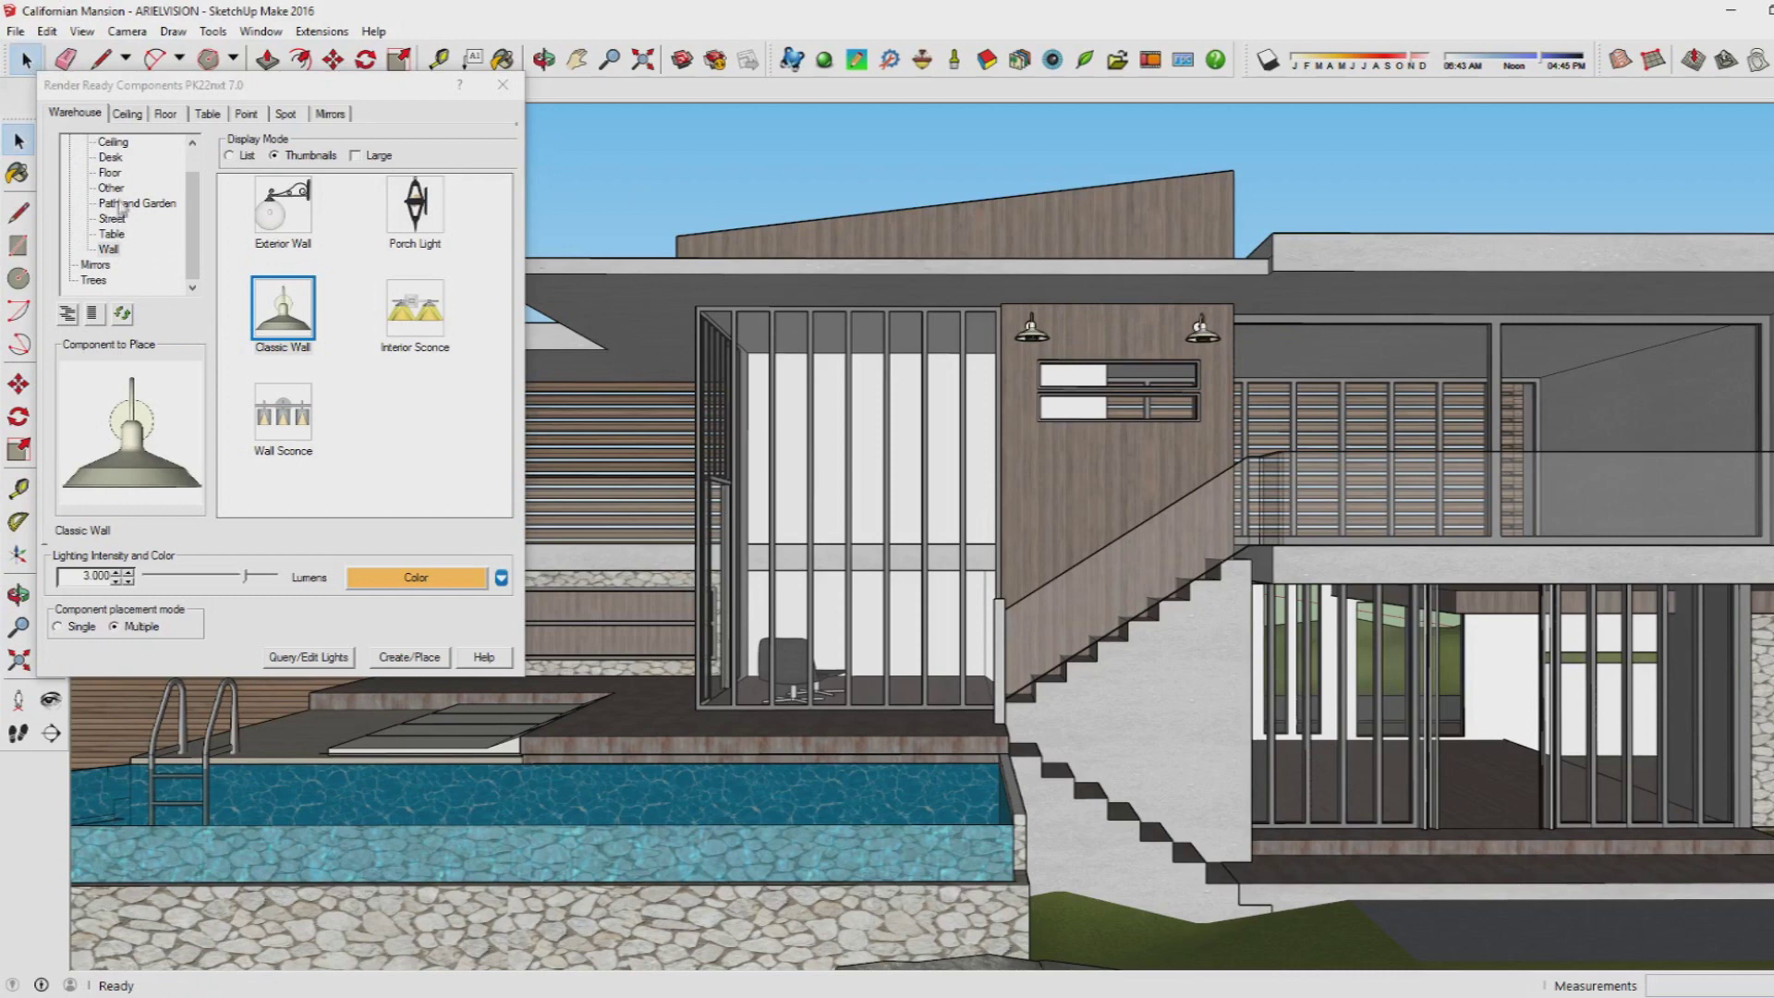
- Place three Surface Mounted ceiling lights along the upper roof overhang
left_click(114, 142)
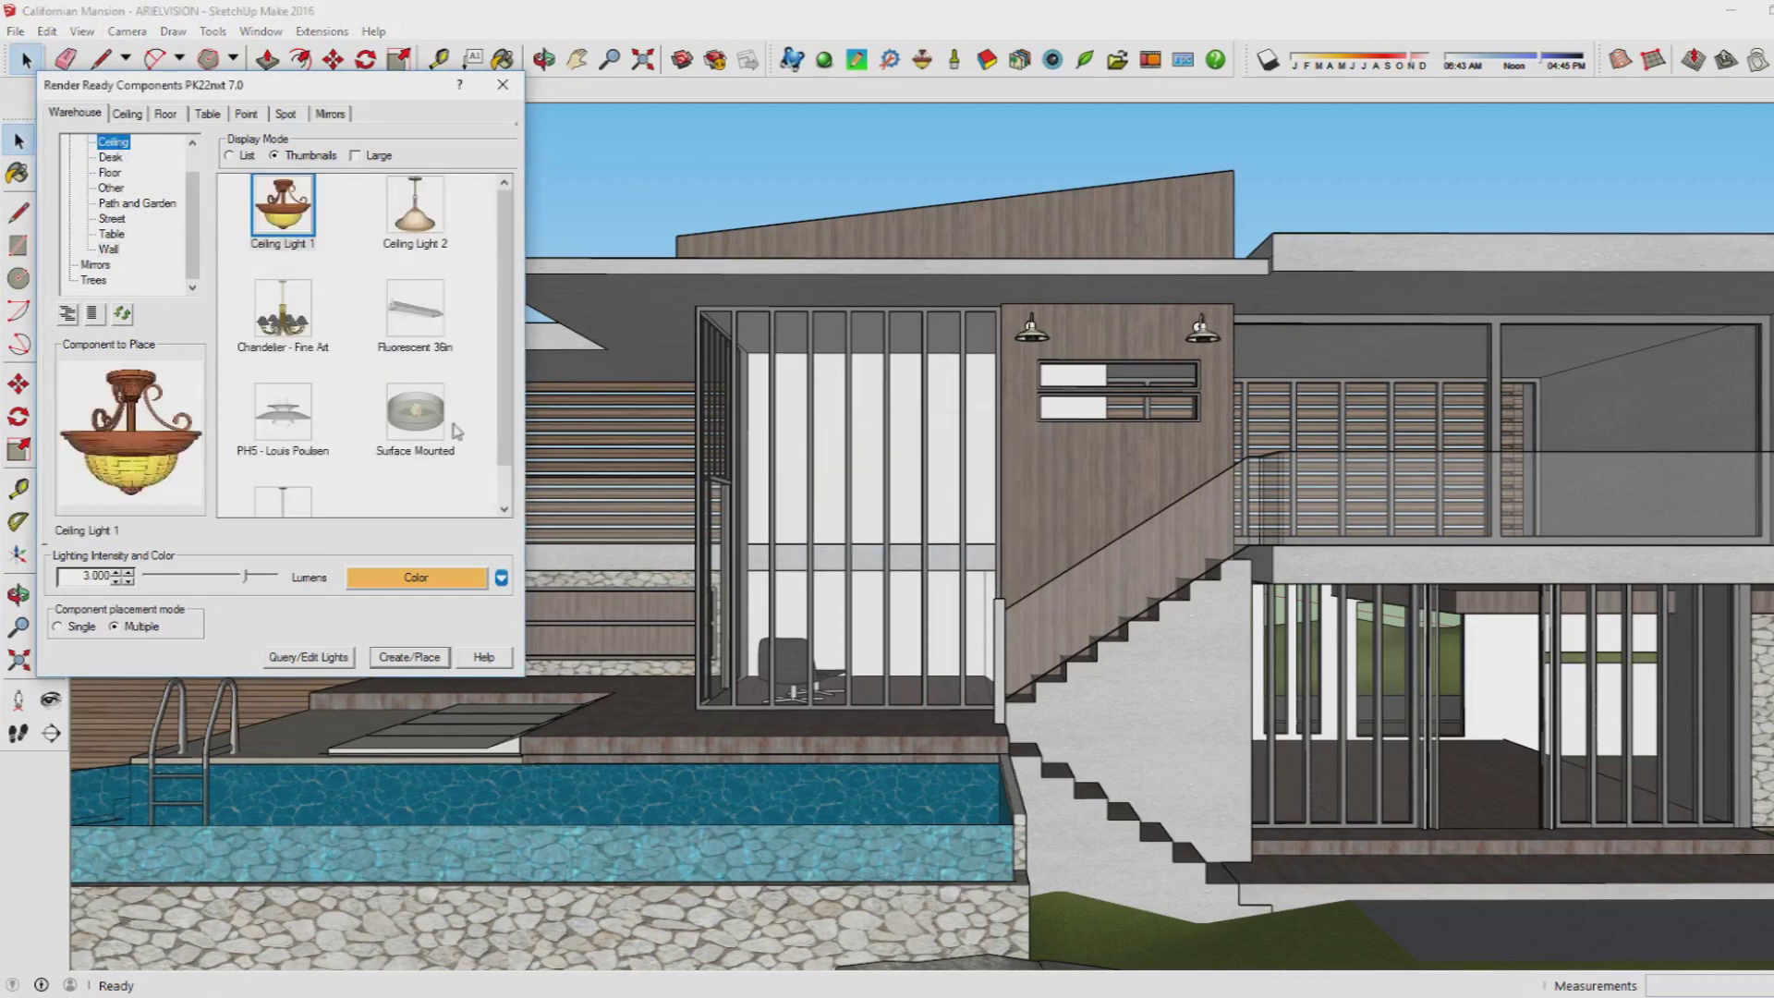
left_click(444, 425)
left_click(420, 665)
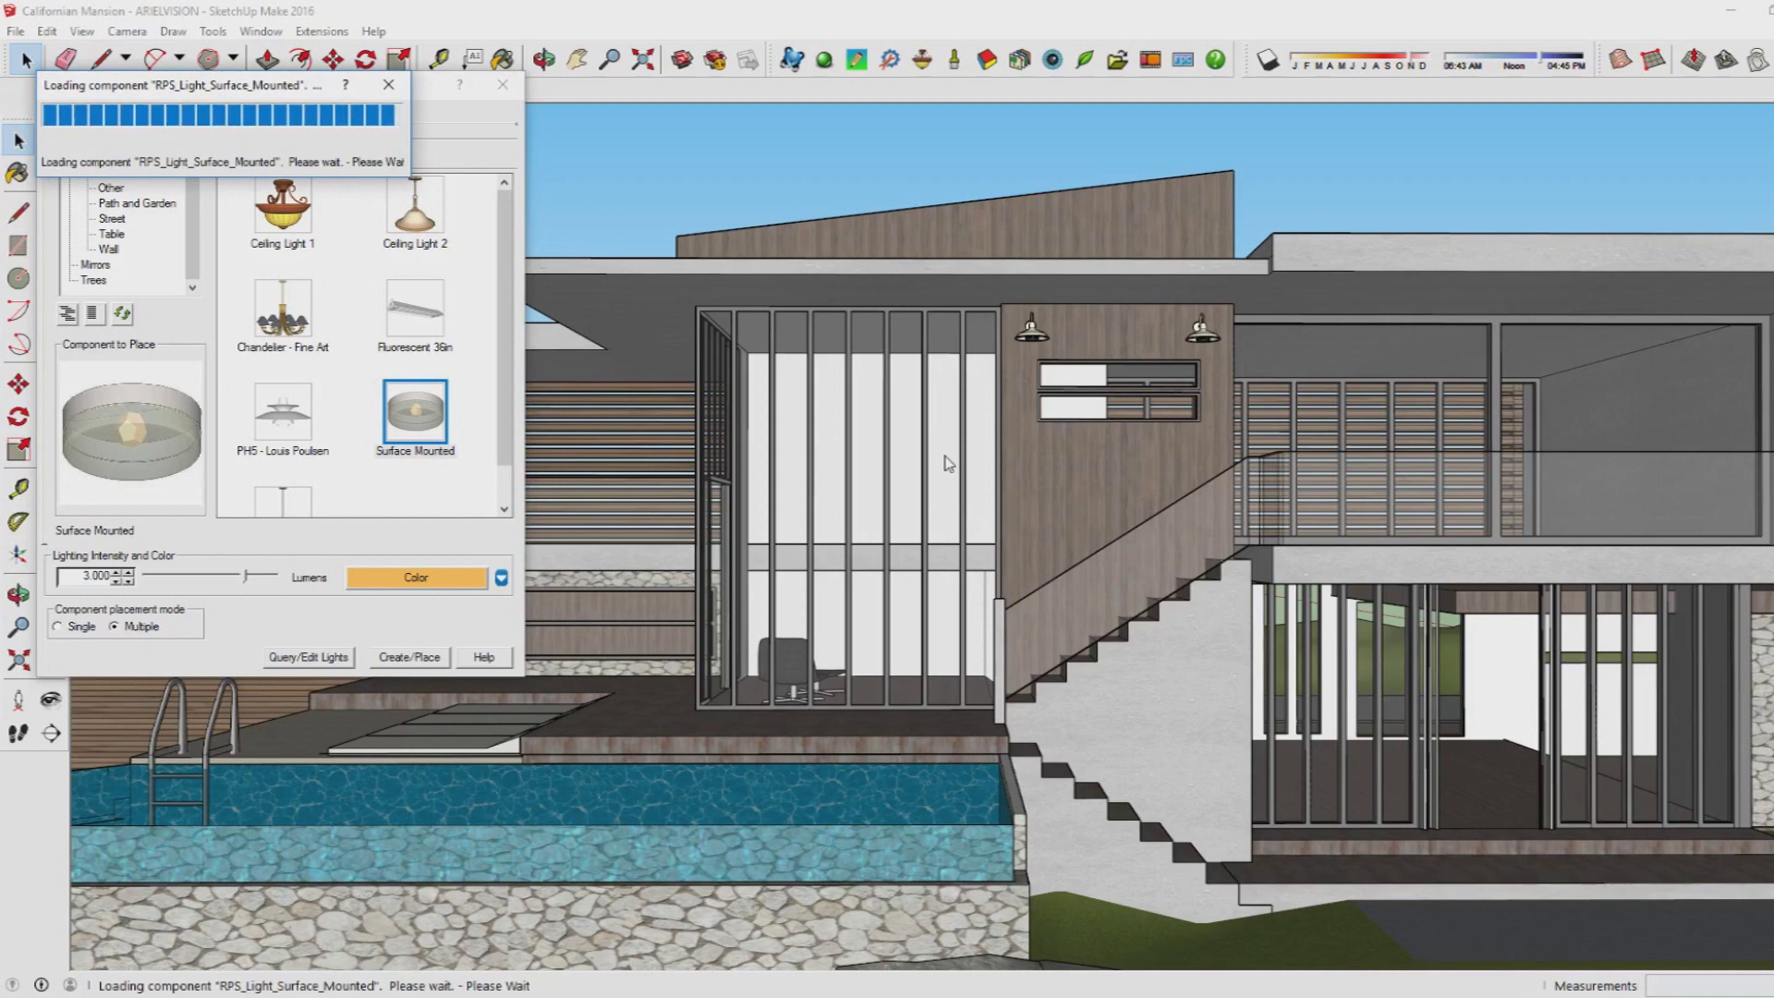
left_click(1353, 294)
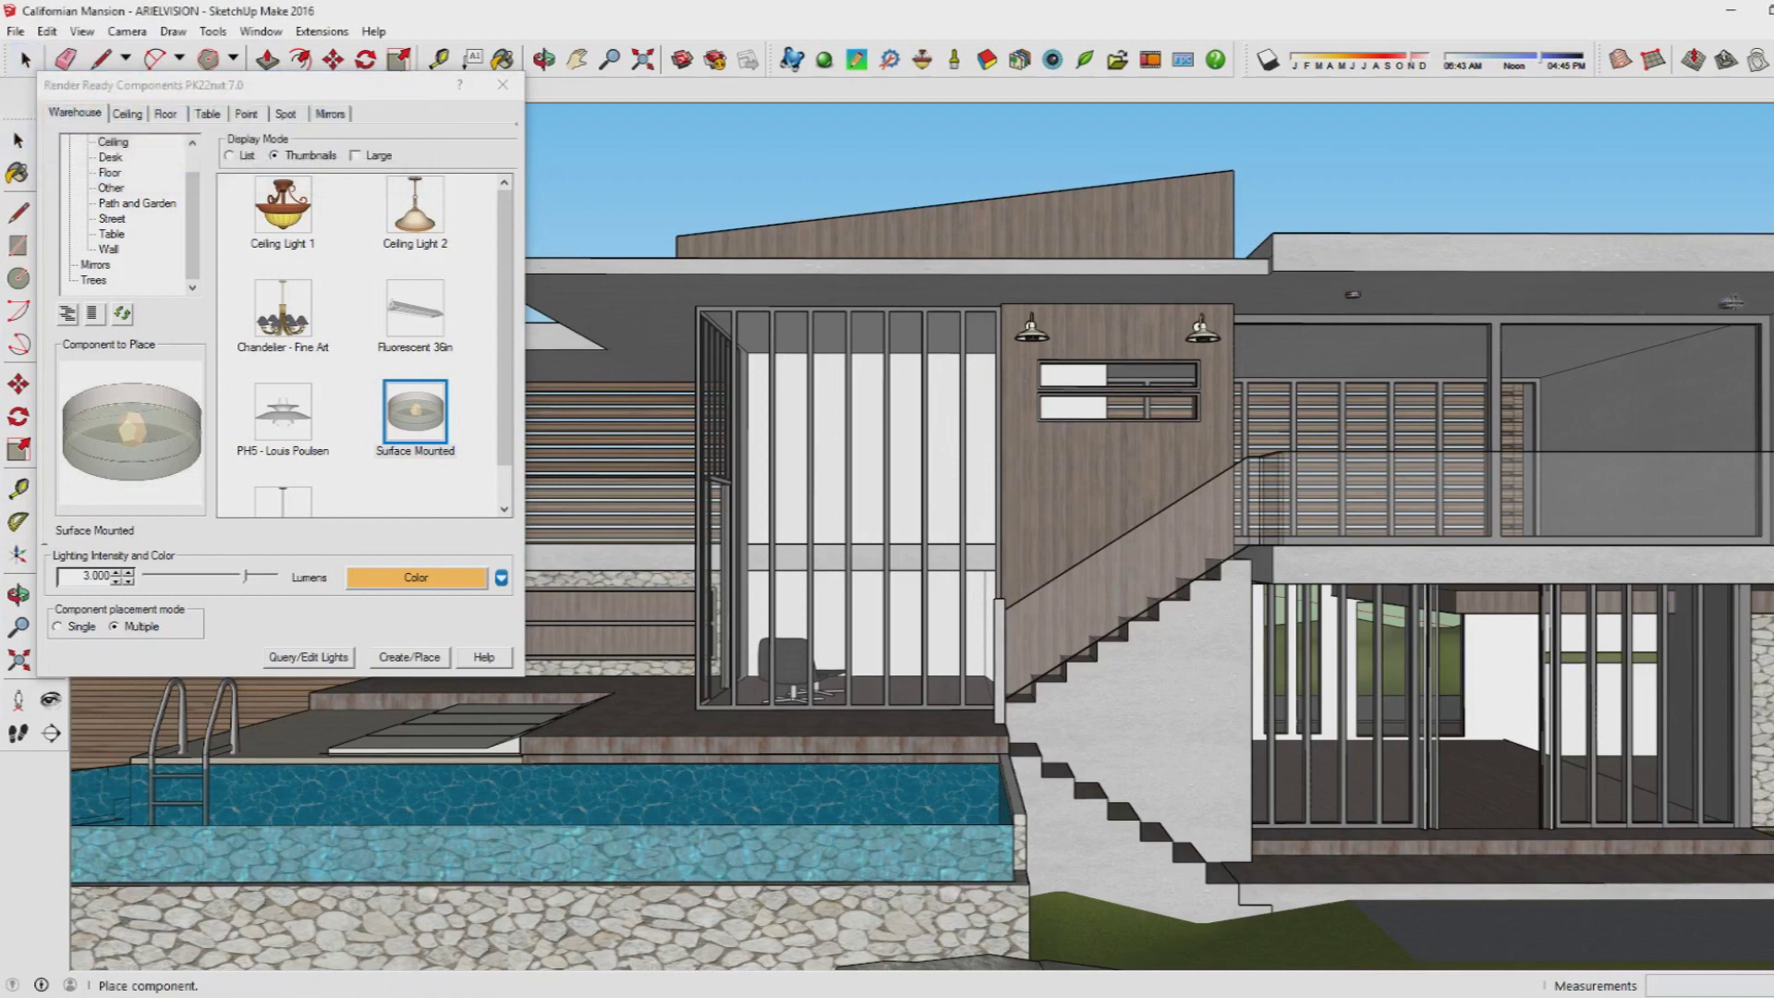
left_click(1740, 296)
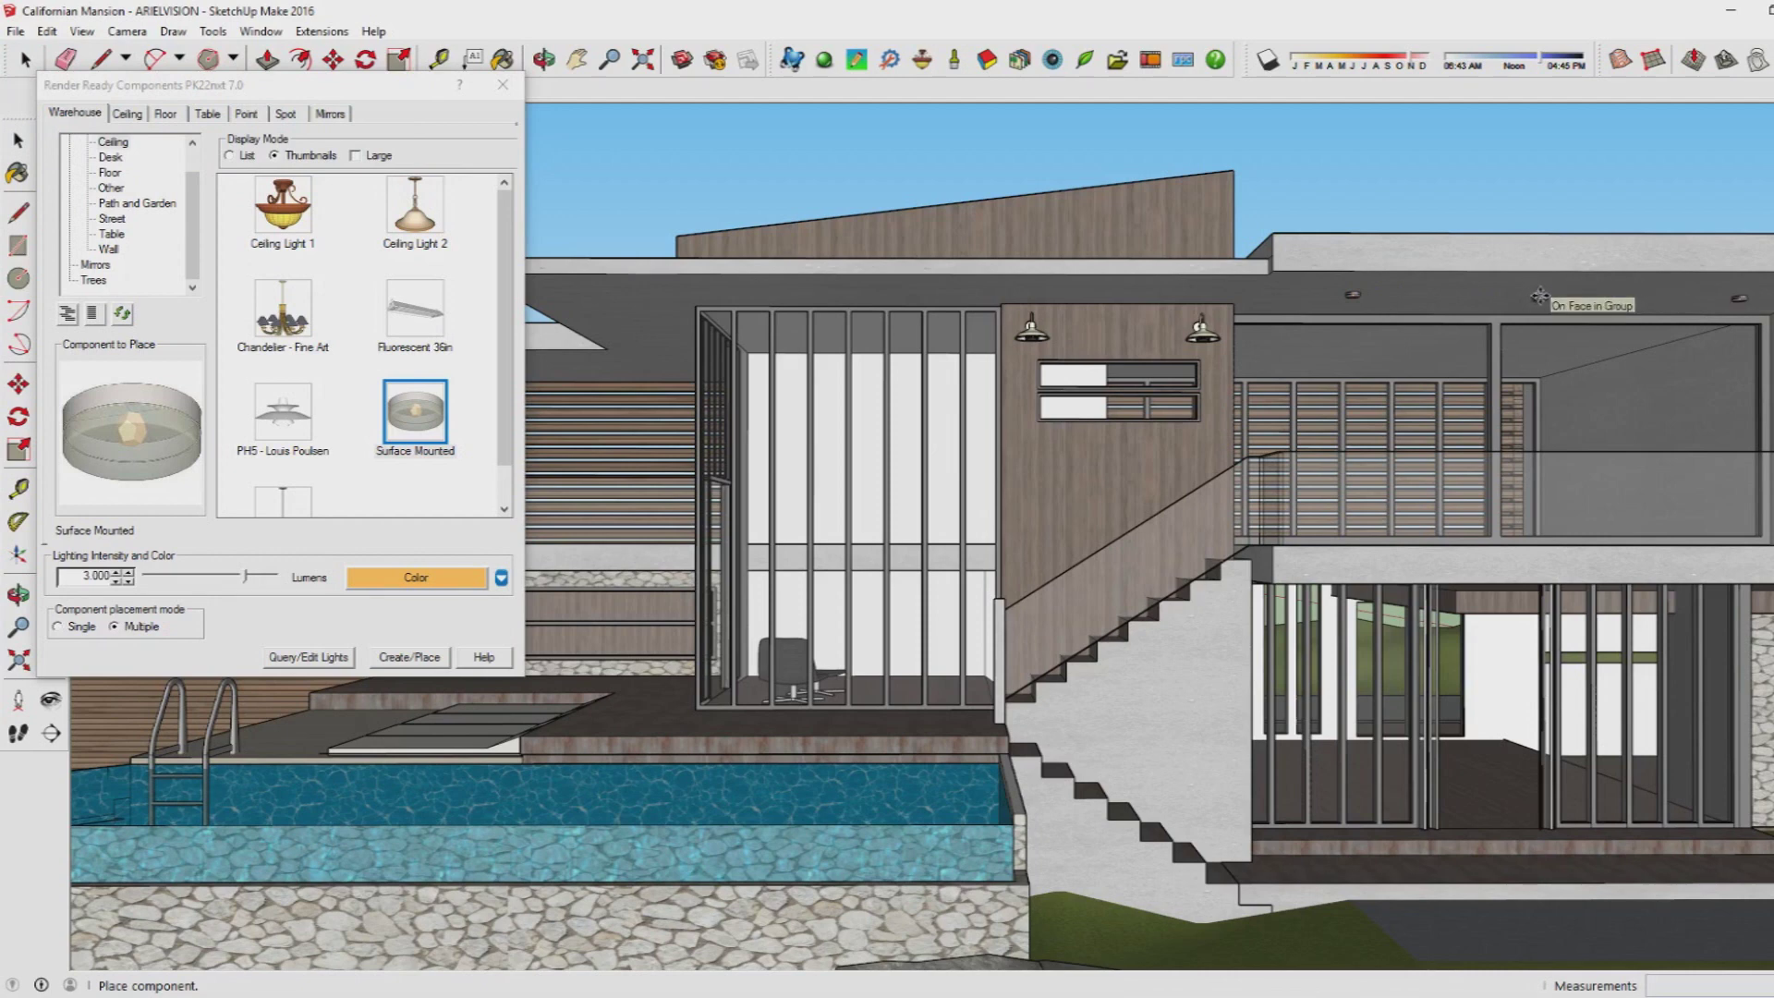
left_click(1539, 296)
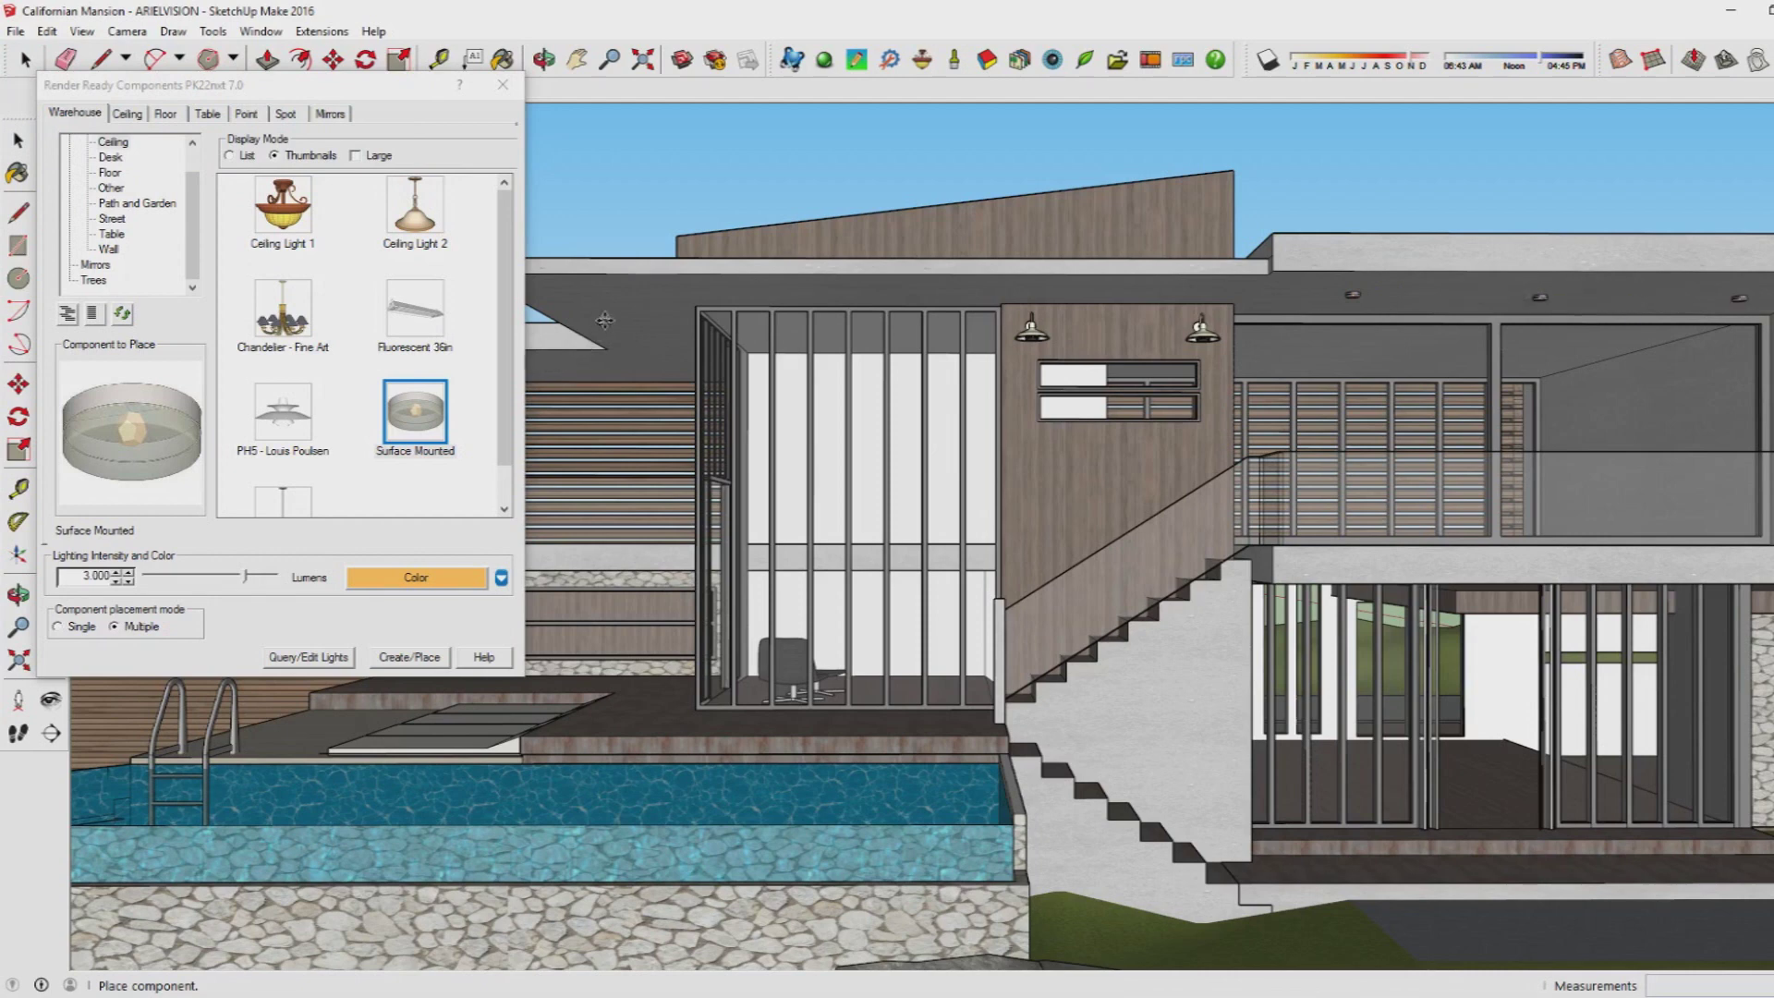
left_click(25, 61)
left_click(25, 61)
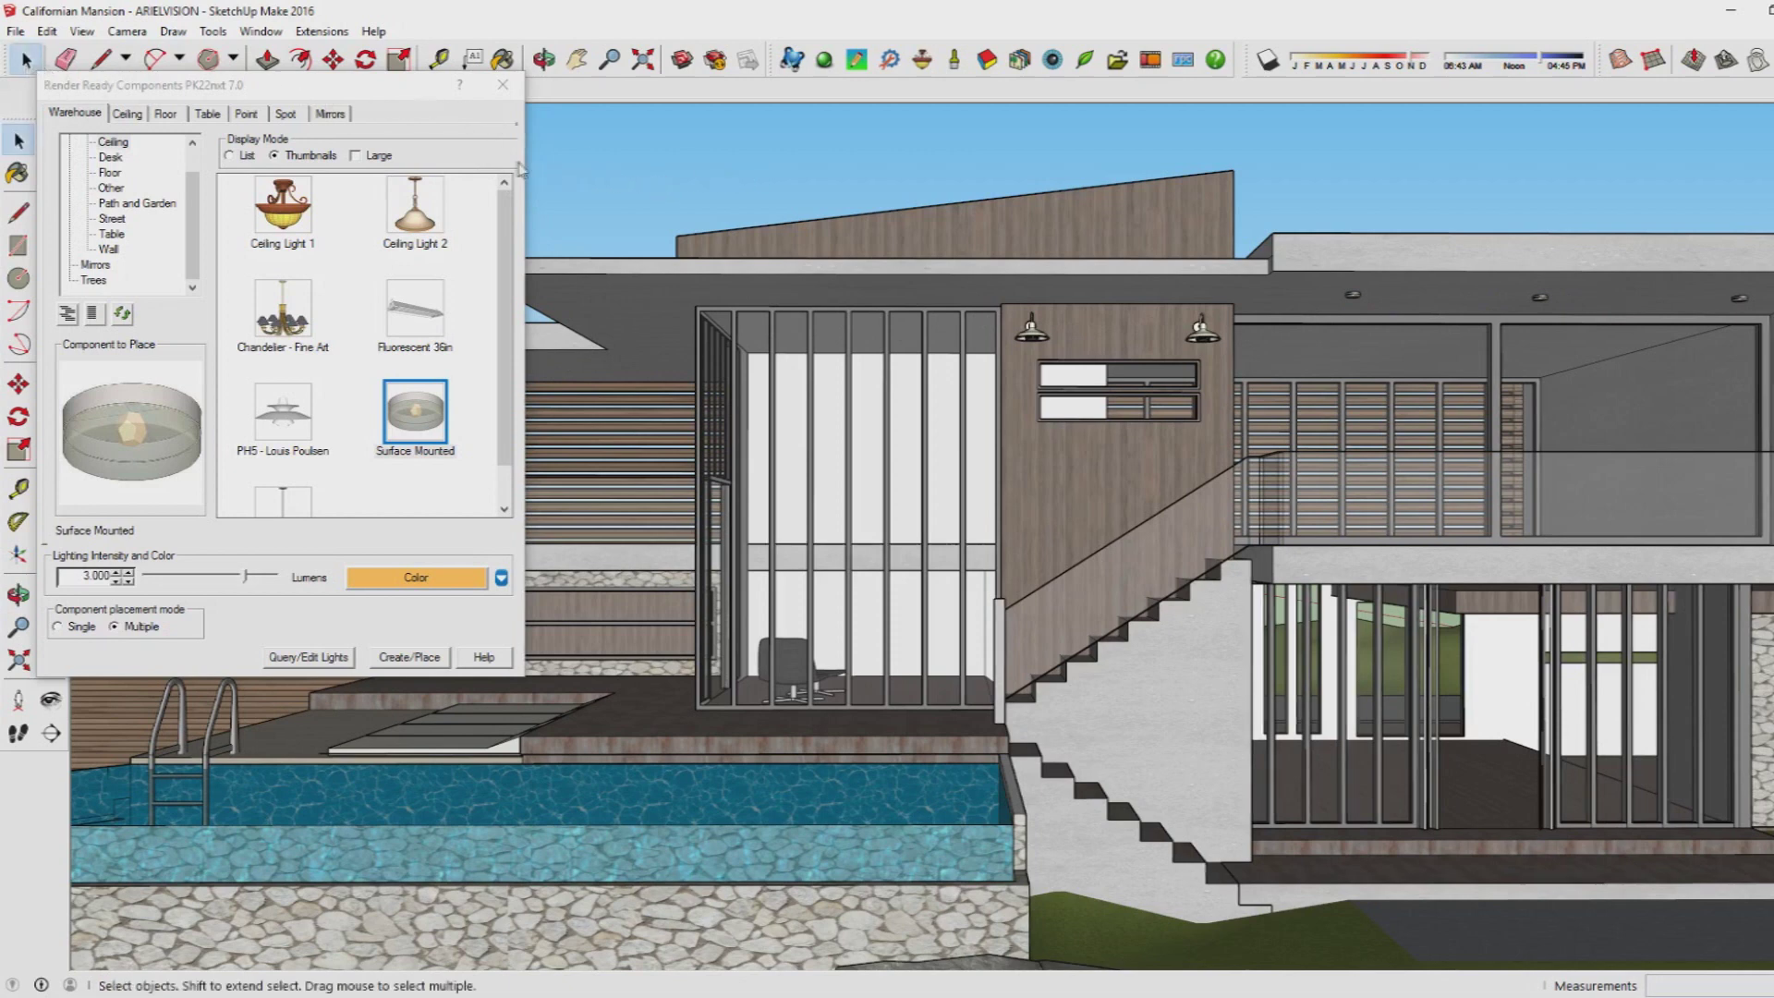
- Render Scene 2 with Studio - High Dynamic lighting so the new wall and ceiling lamps glow
left_click(503, 84)
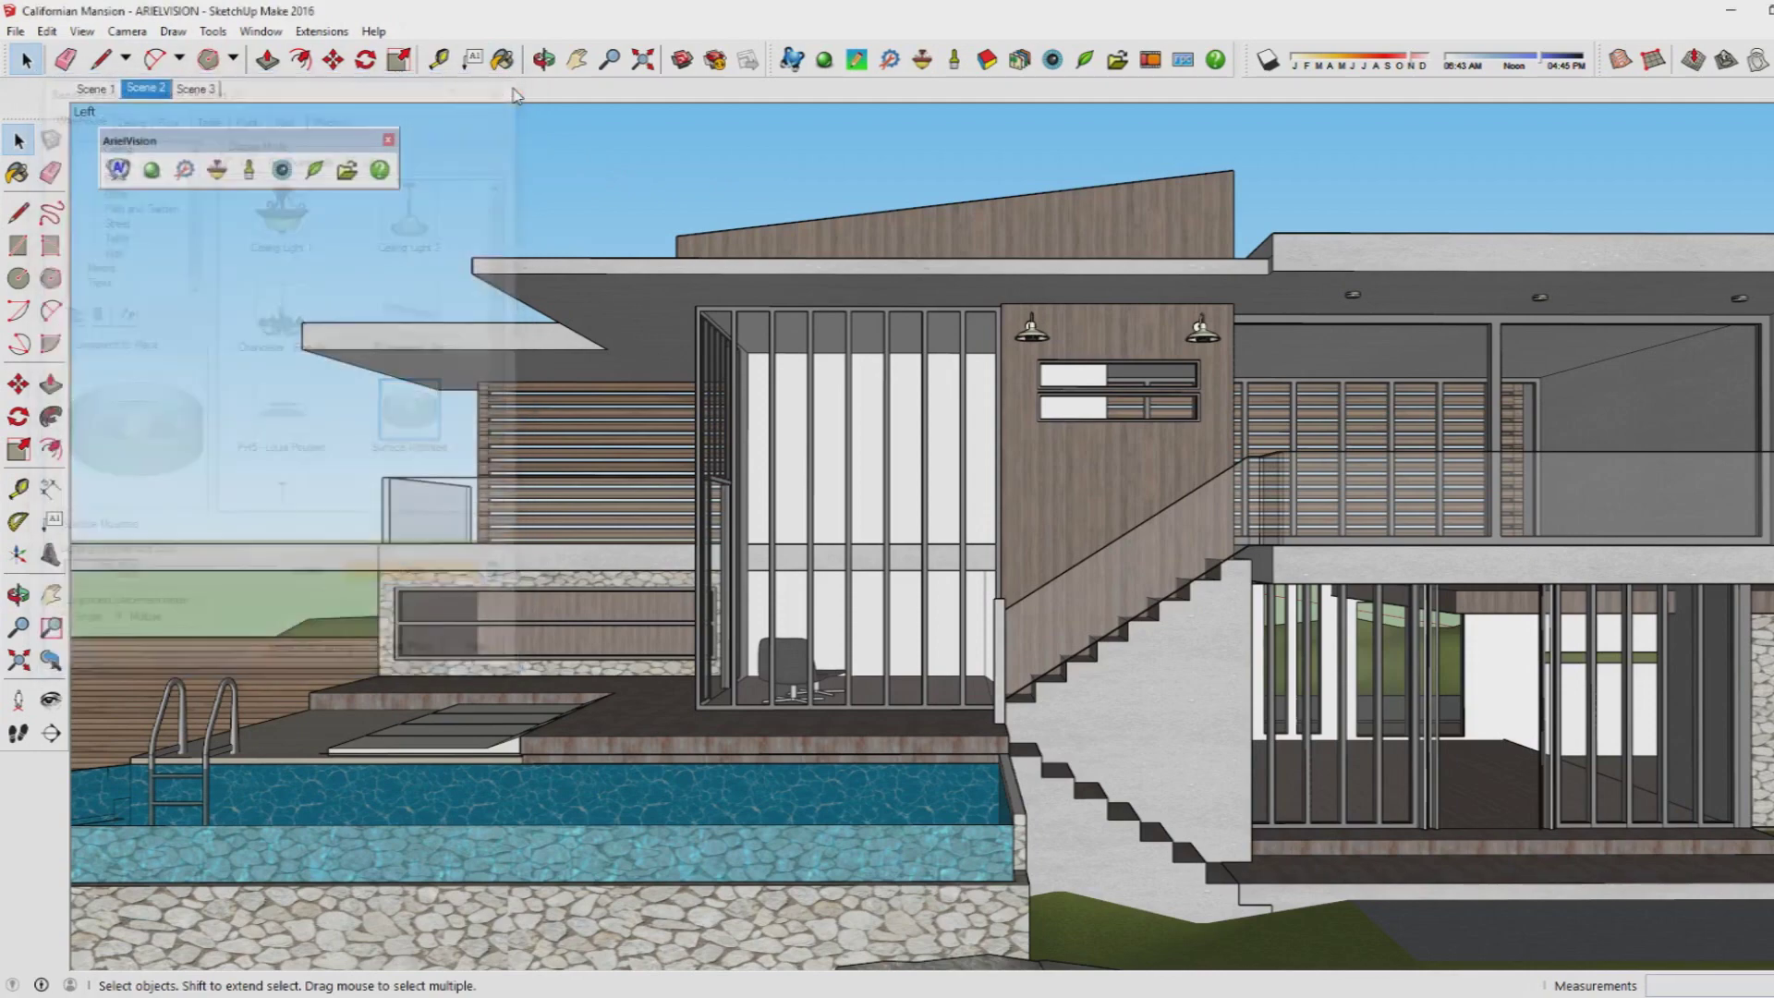
left_click(157, 176)
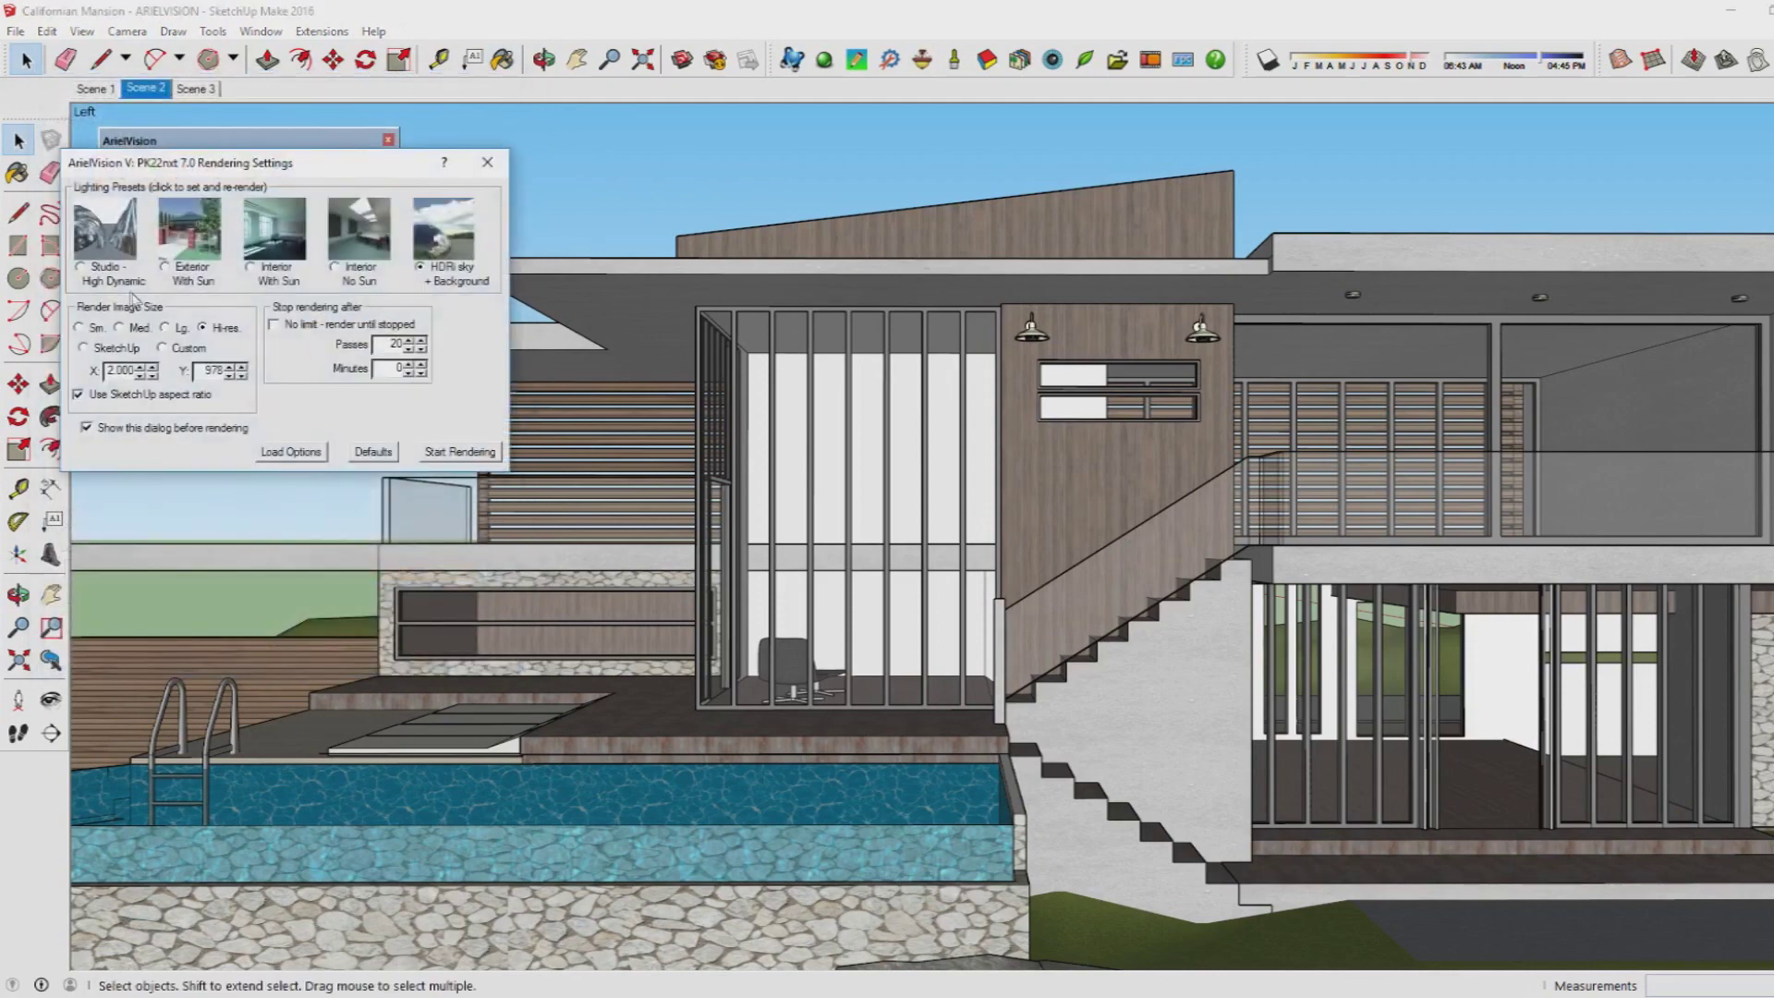
left_click(107, 278)
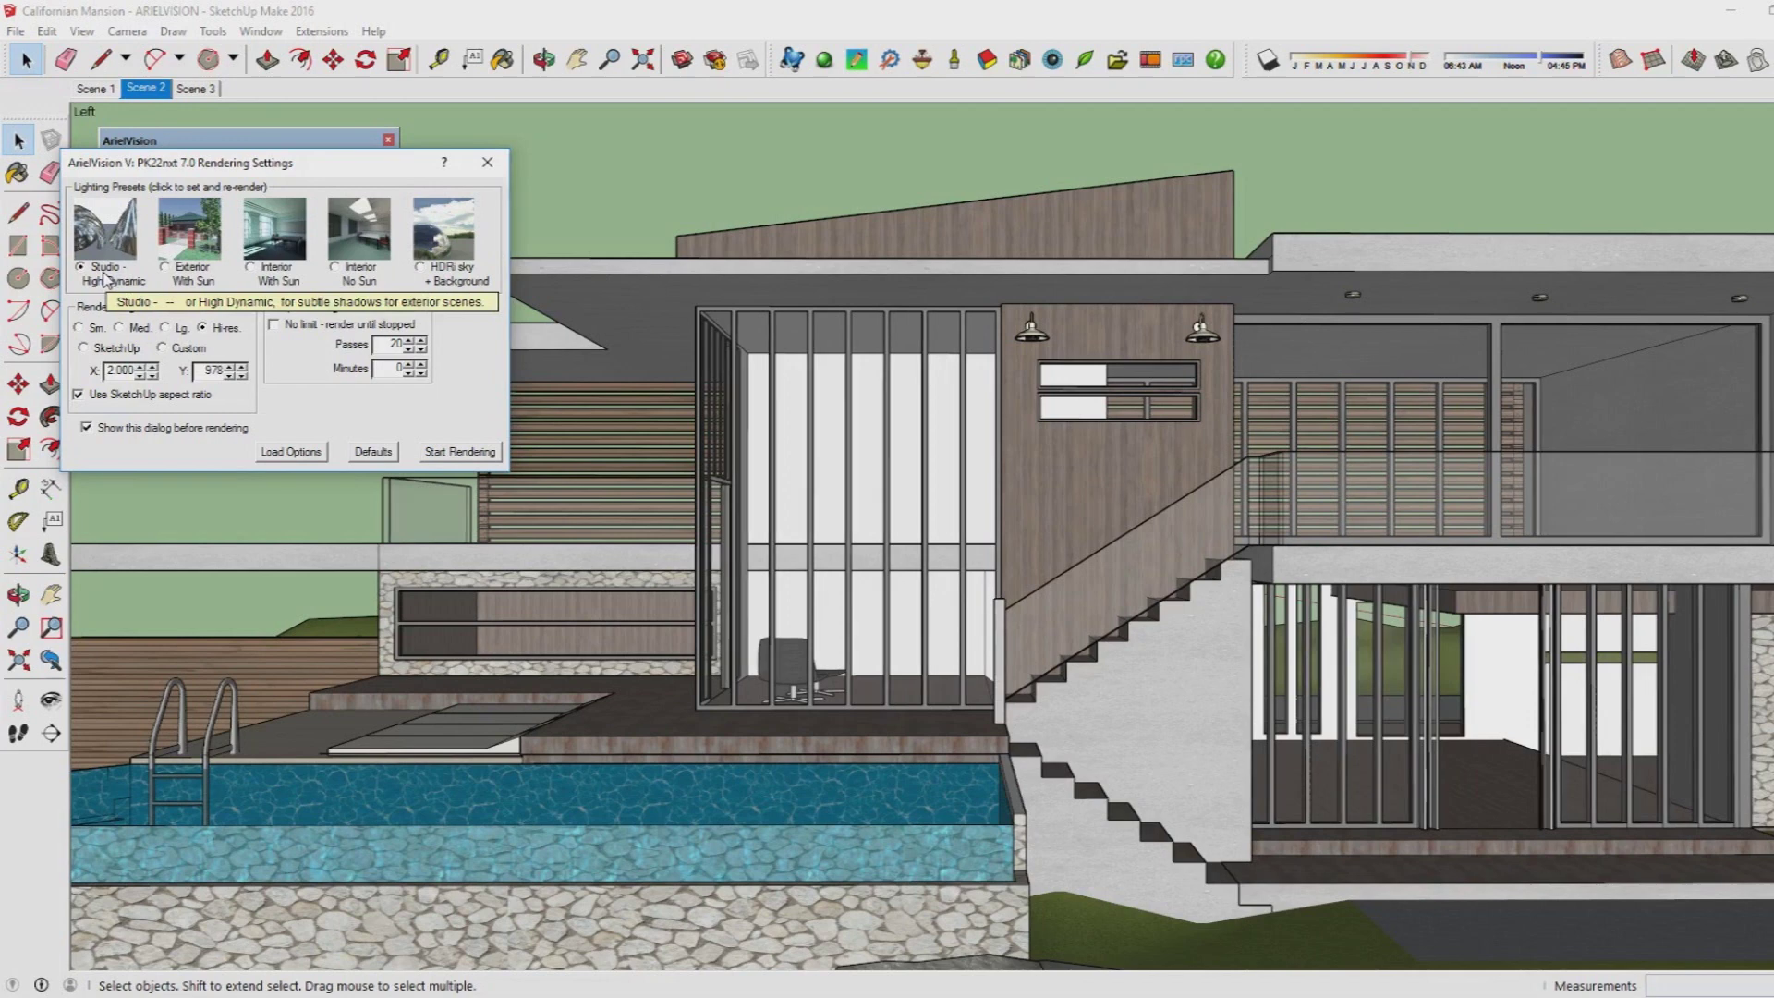
left_click(458, 452)
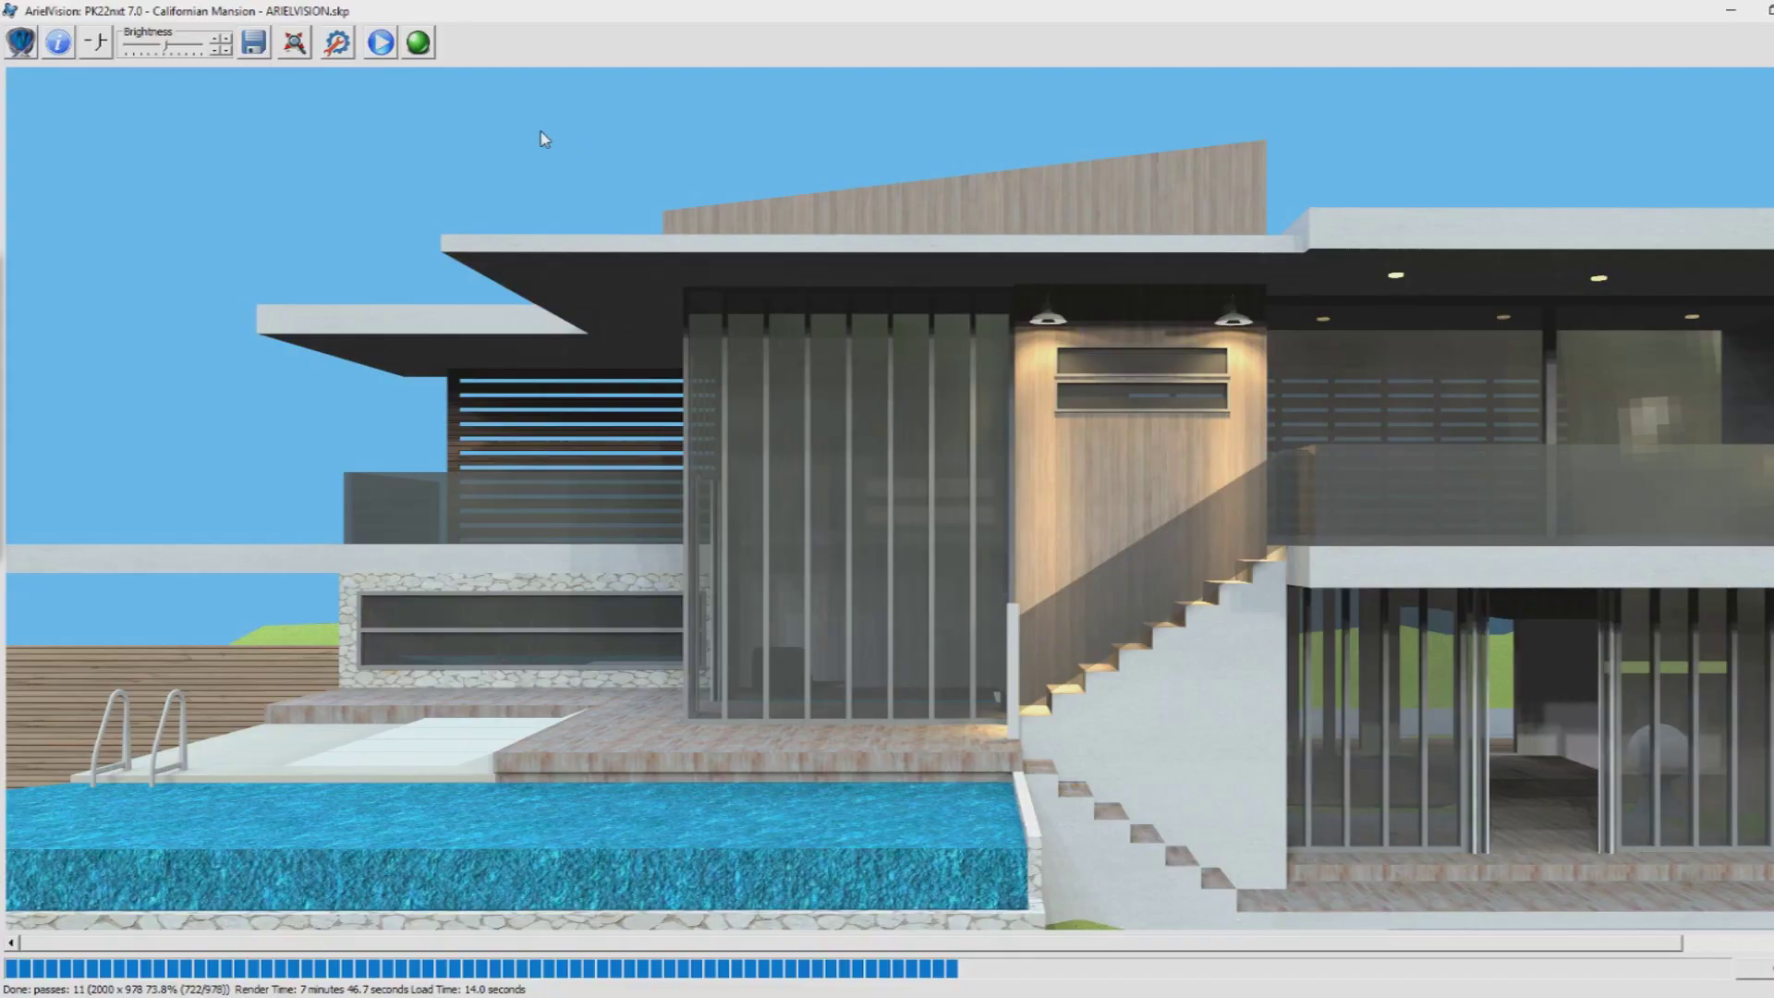
- Lower the render's brightness from 50 to 40 in the image adjustments, then close them
left_click(98, 44)
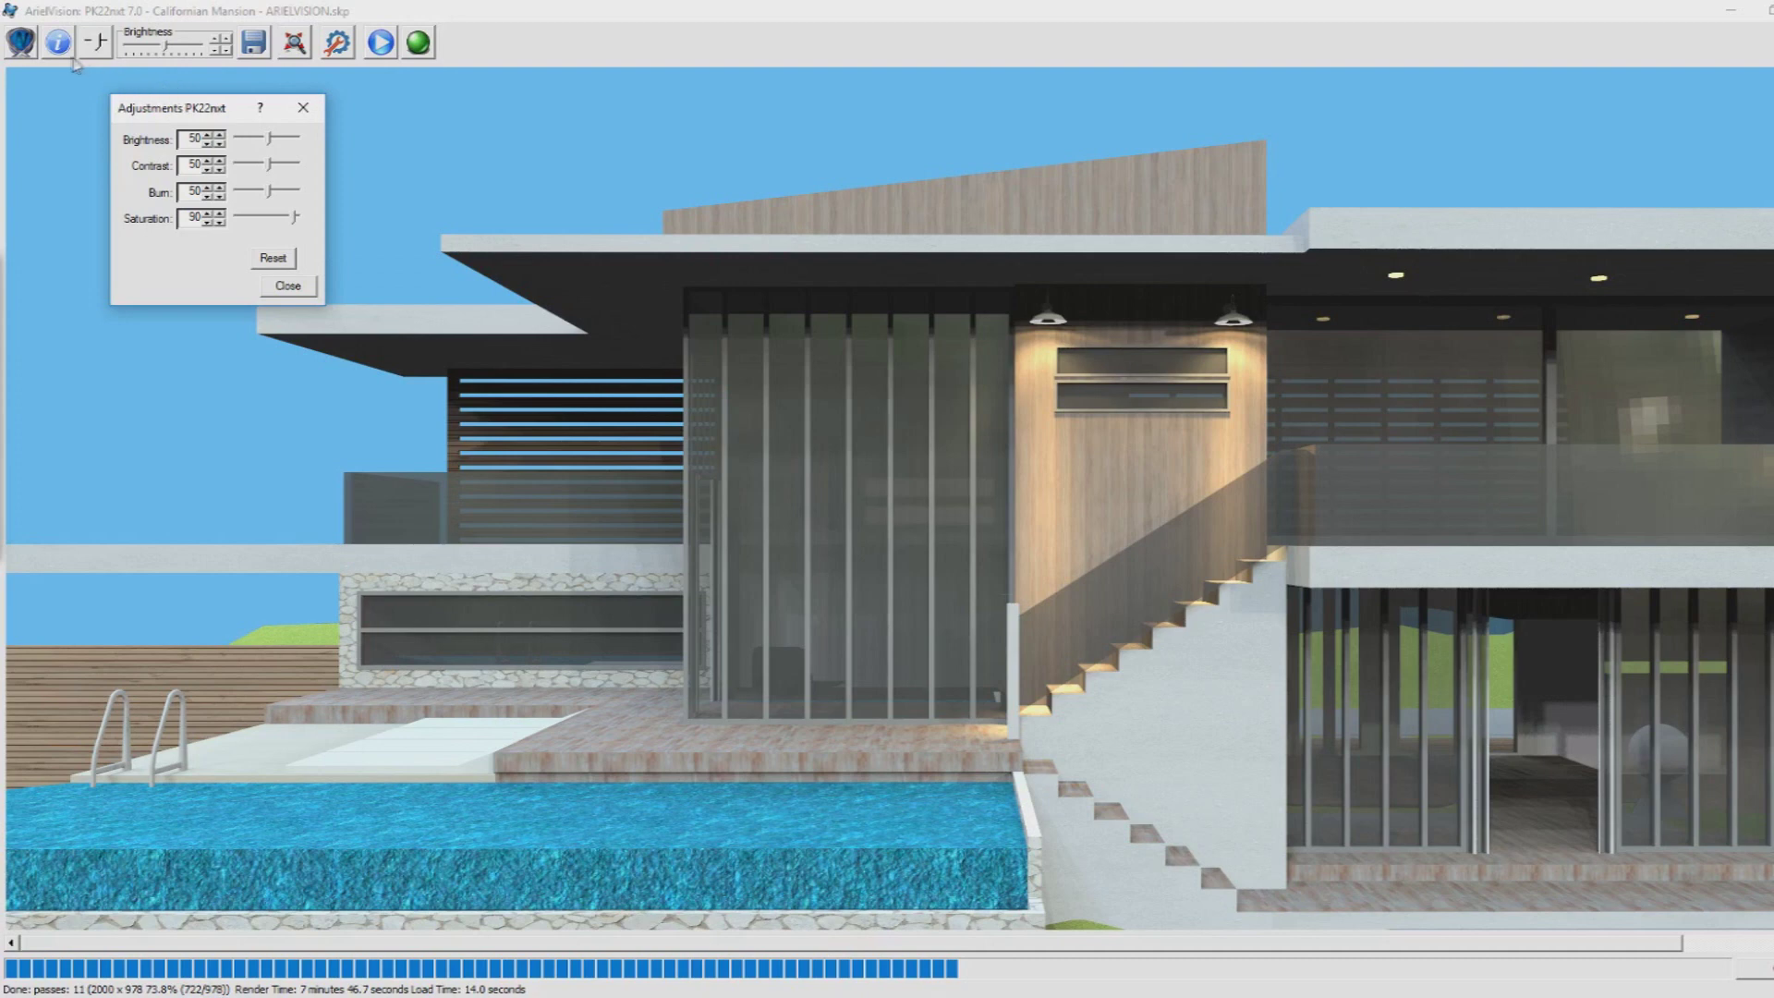
left_click(208, 144)
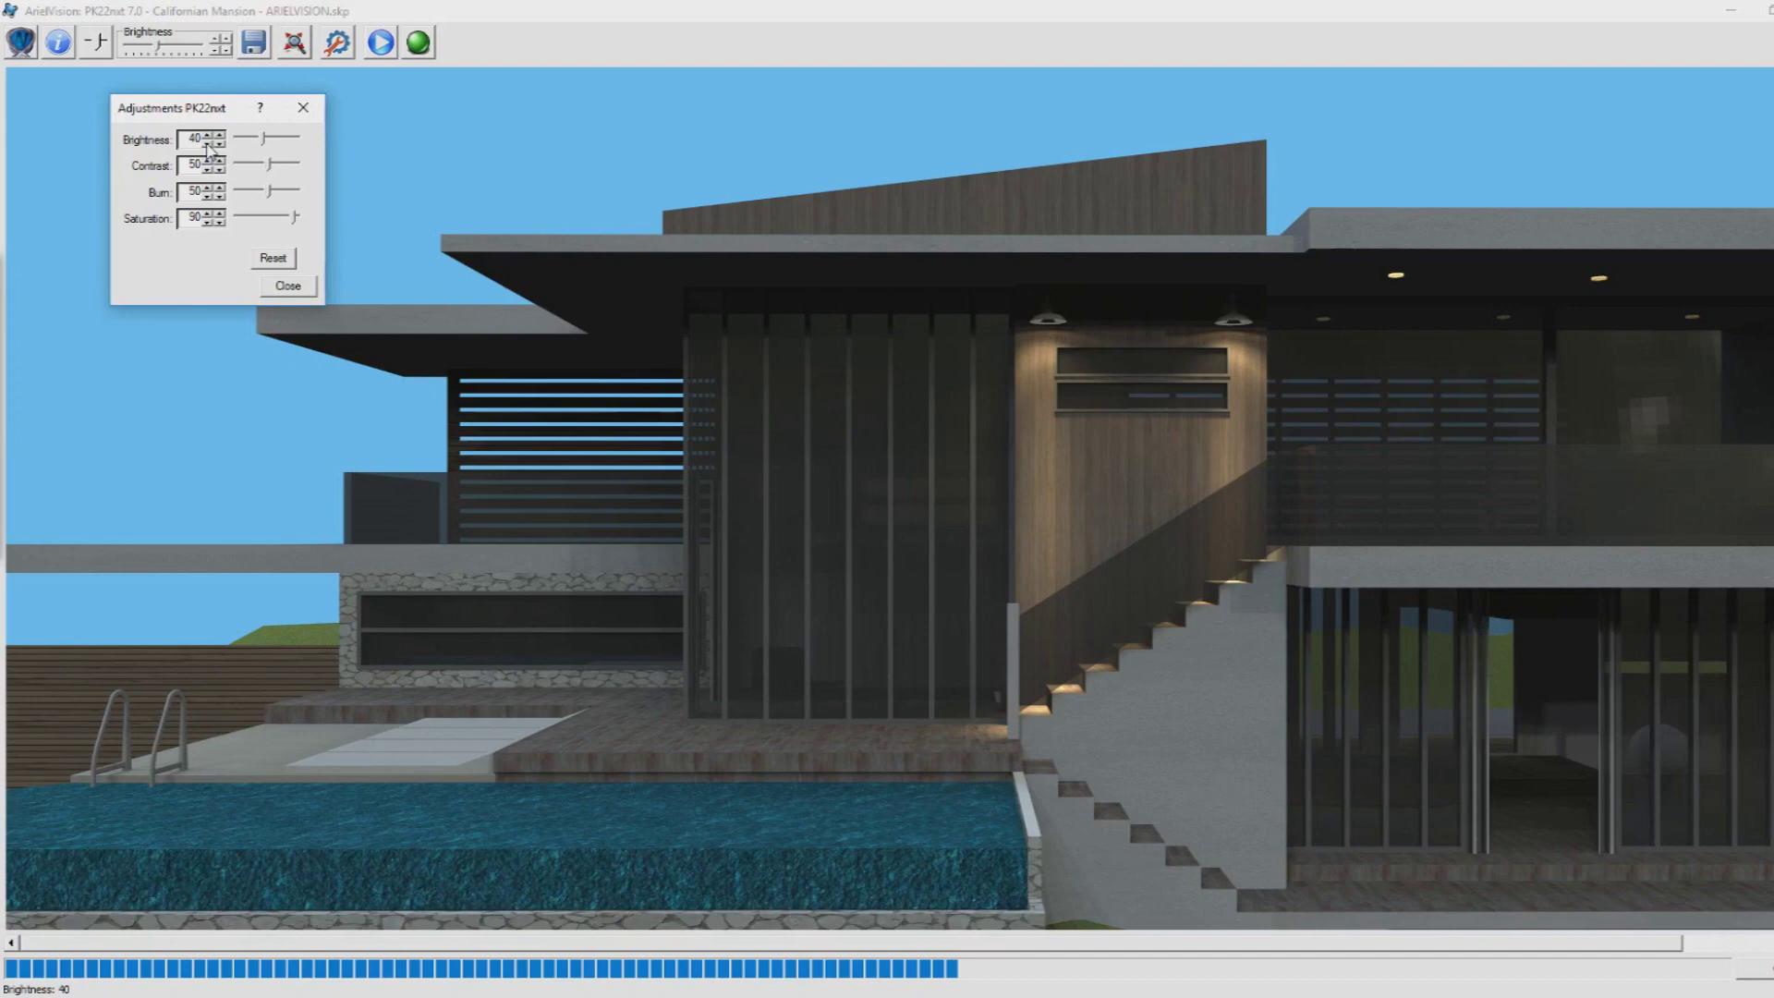
left_click(208, 145)
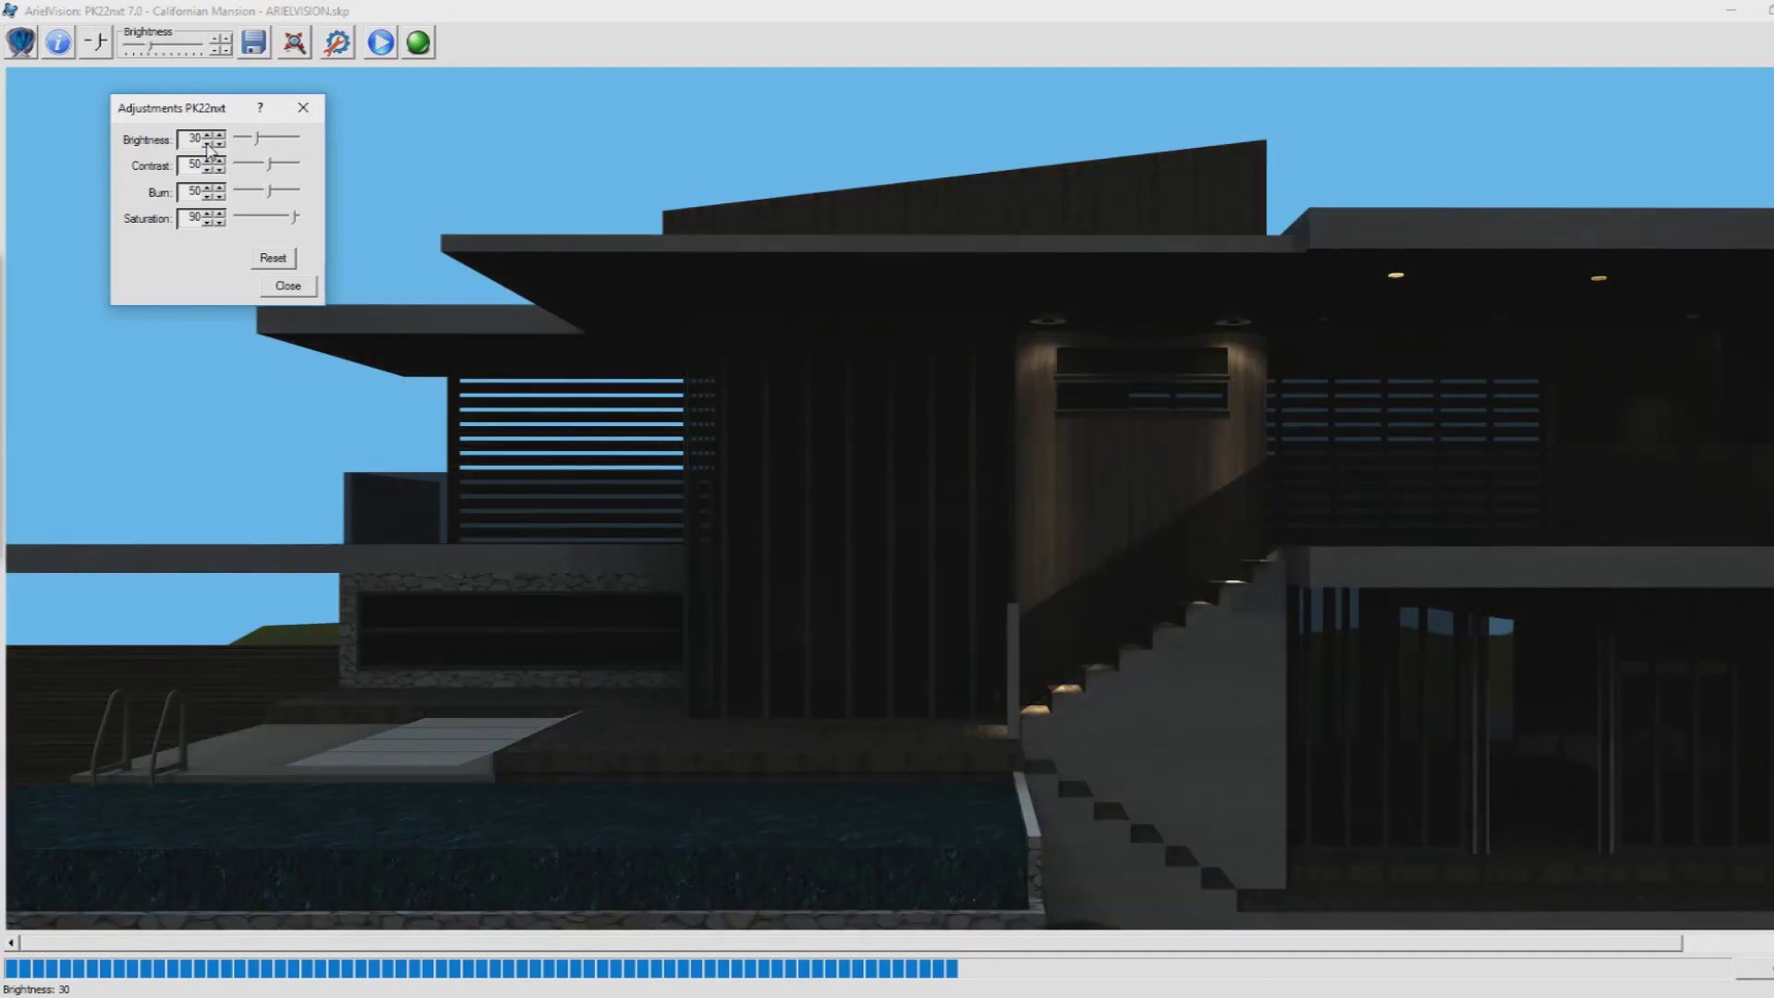
left_click(211, 134)
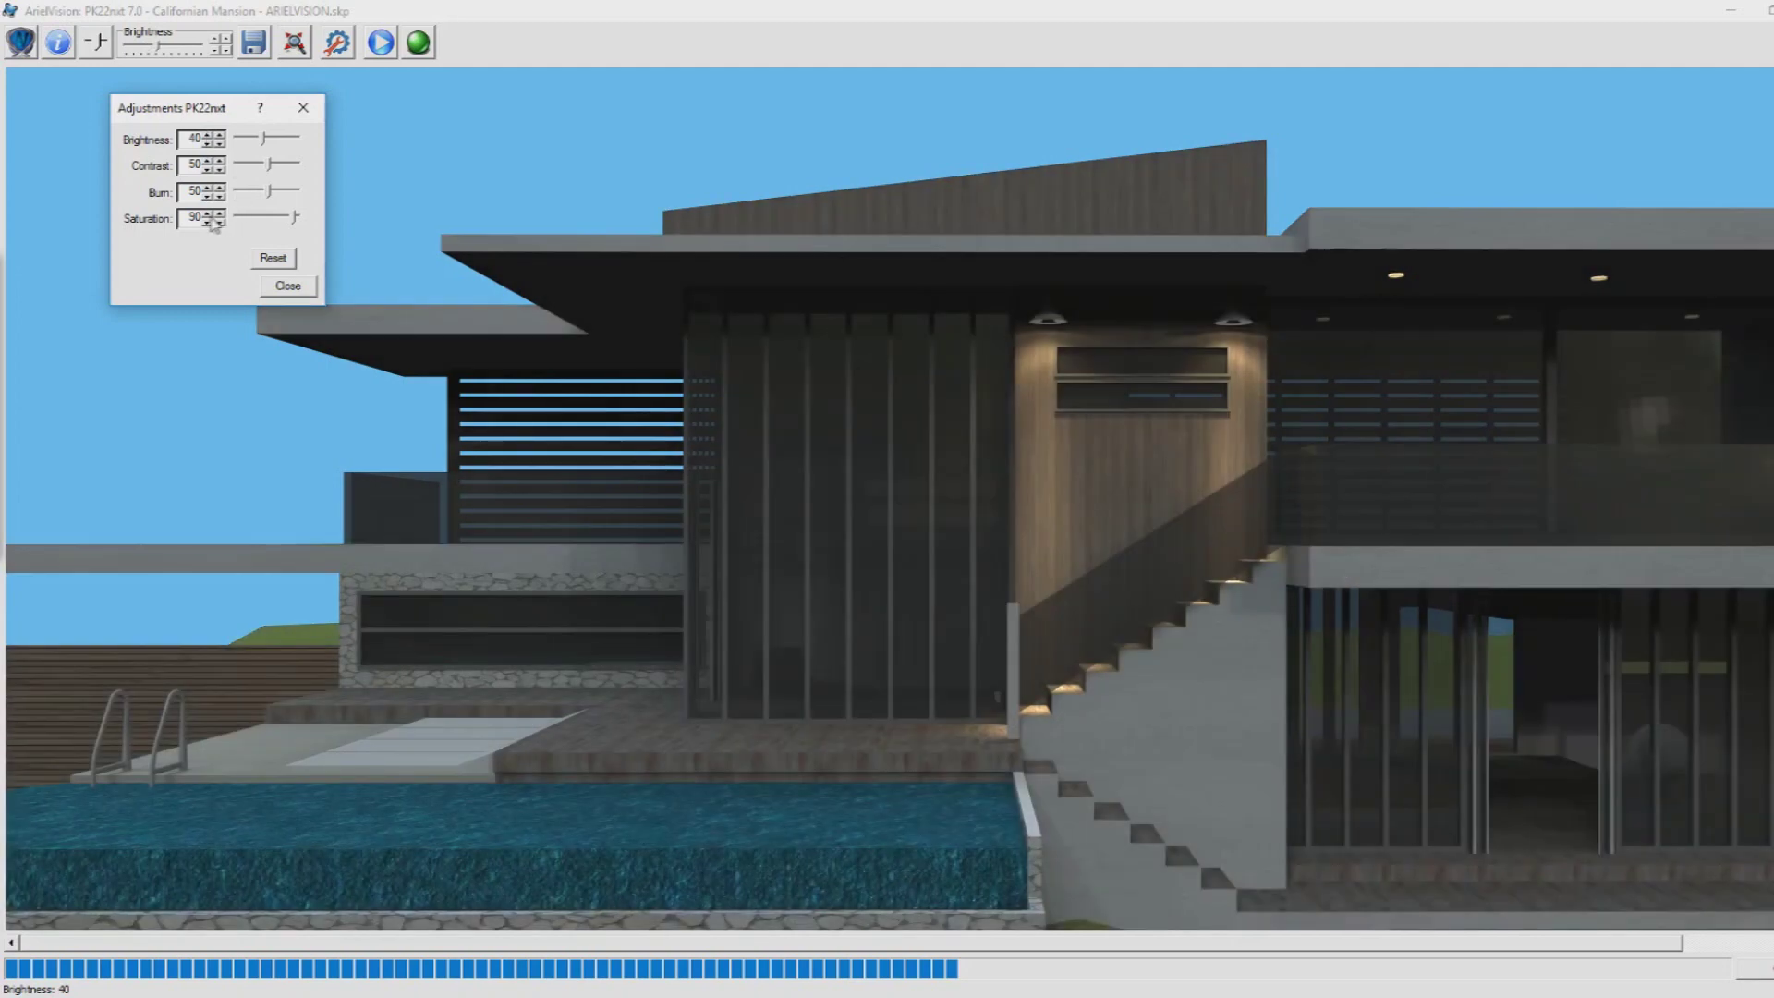
left_click(209, 222)
left_click(291, 289)
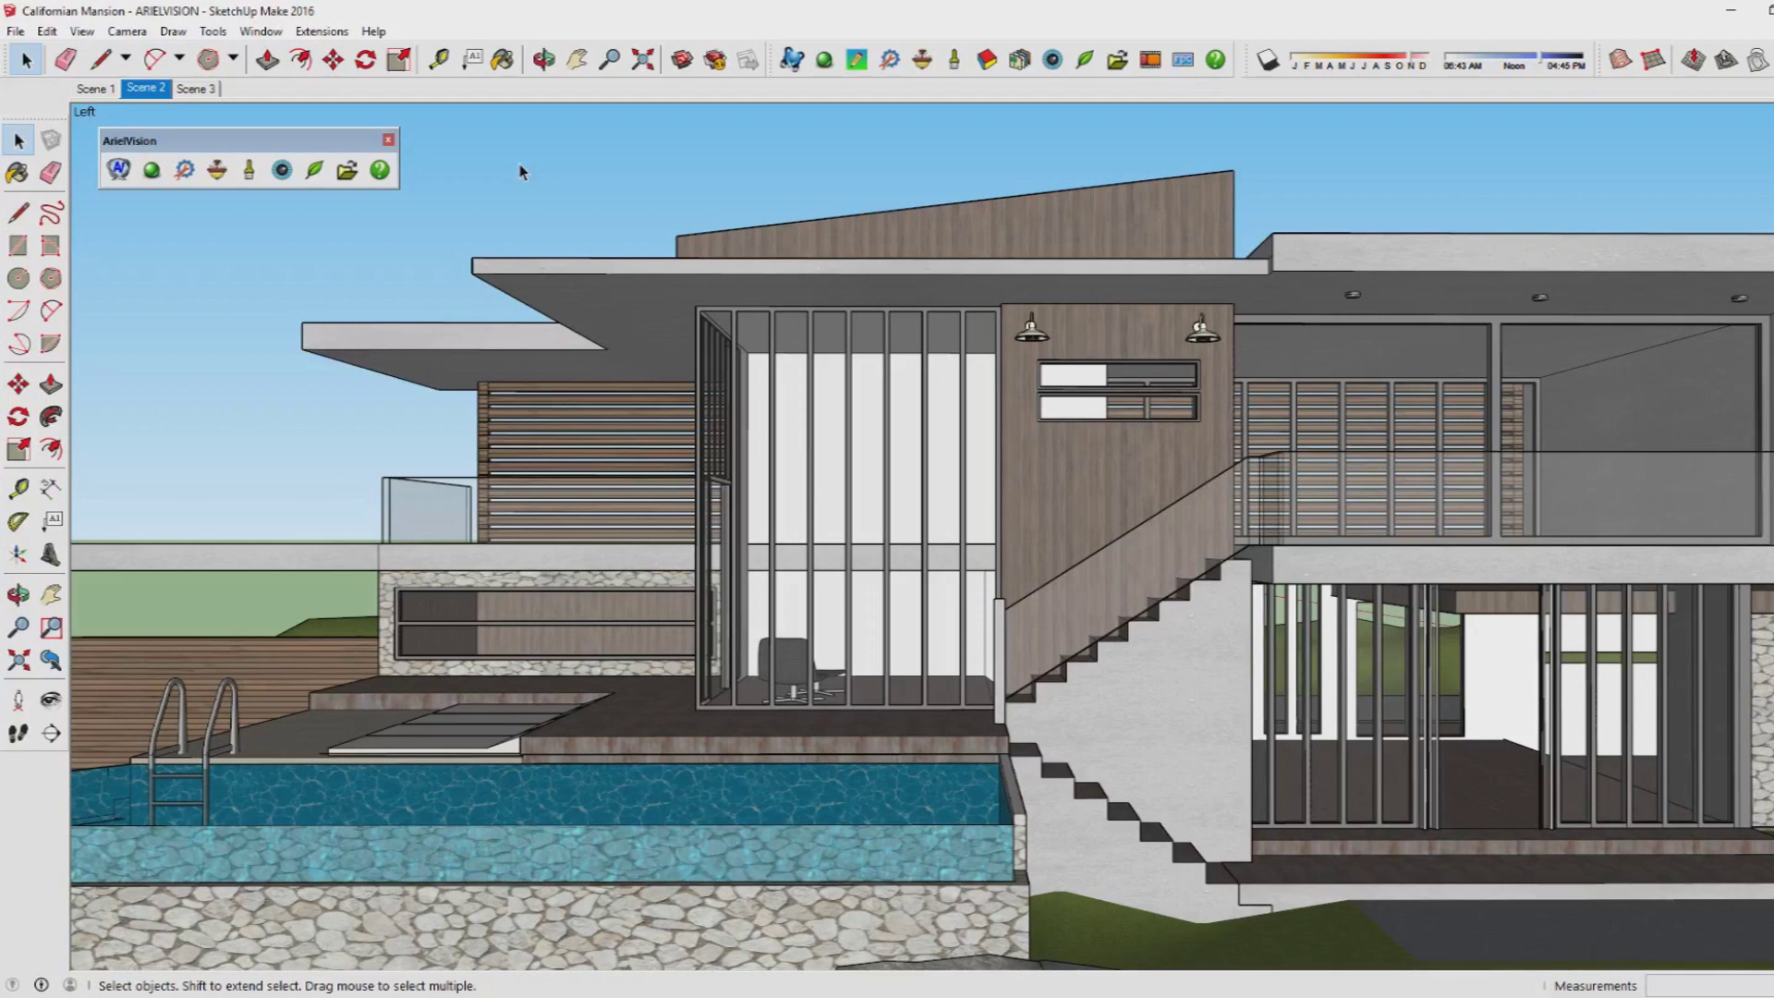
- Nudge the ArielVision toolbar aside and orbit the mansion to inspect its wall and ceiling lamps
left_click_drag(301, 141, 320, 143)
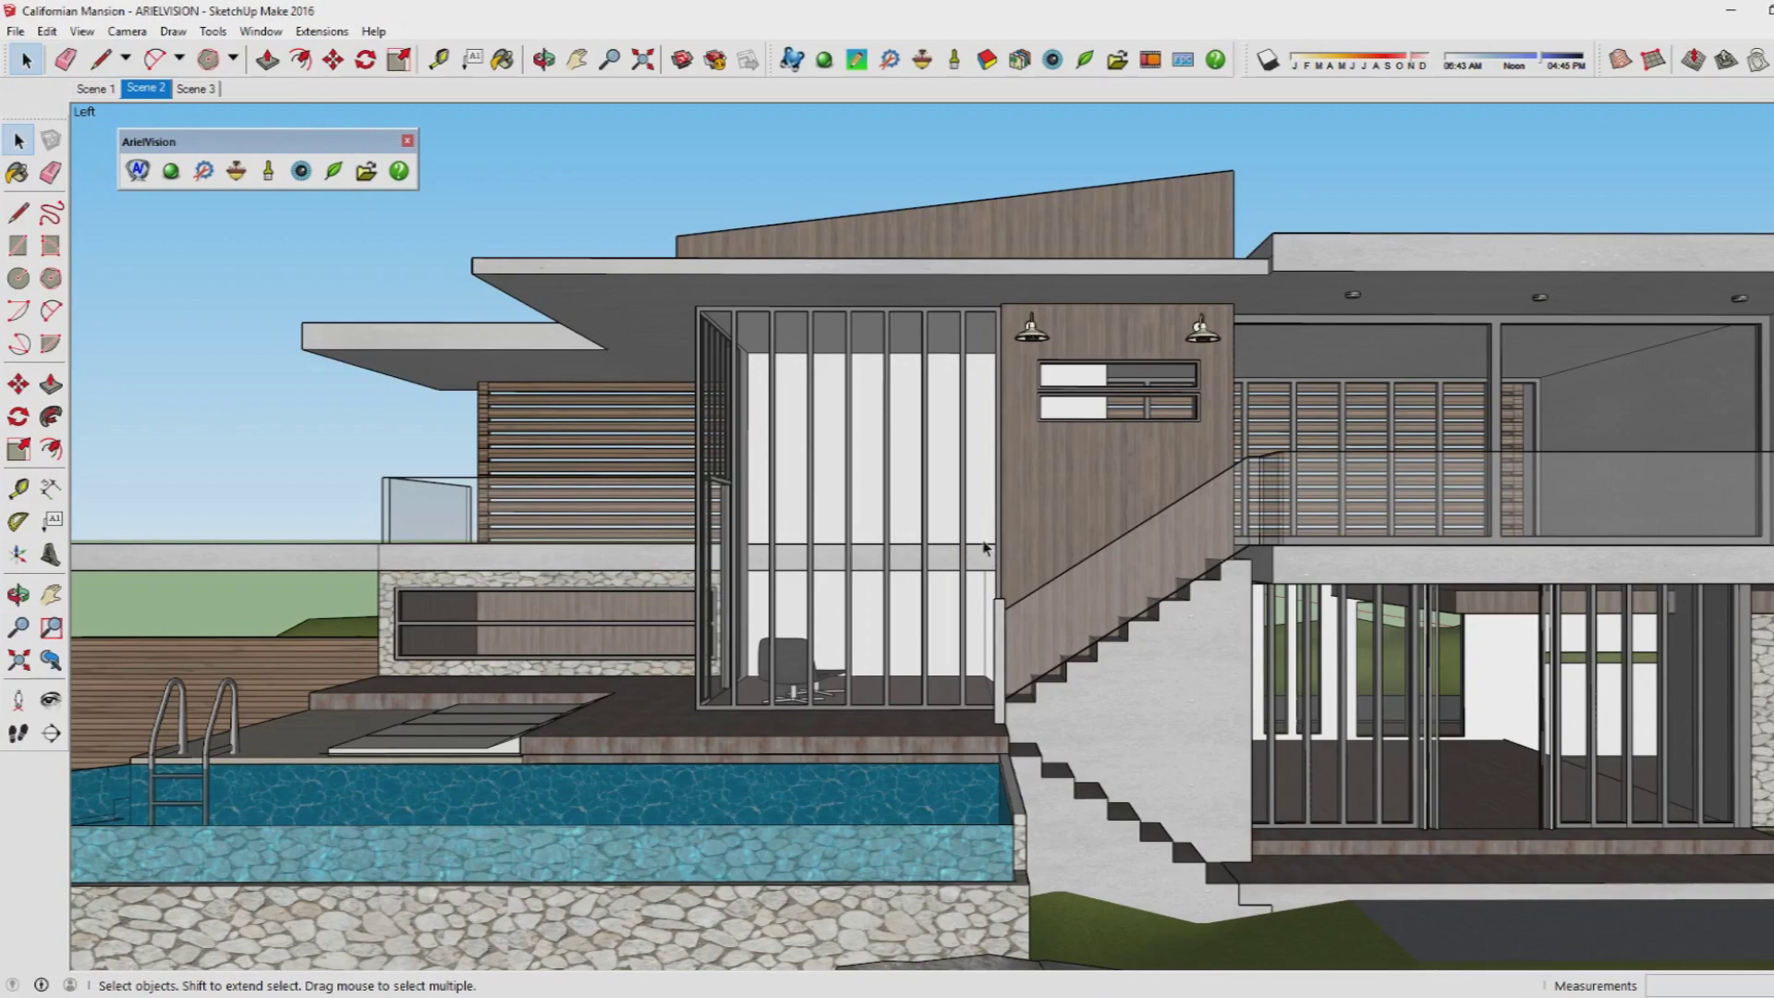
middle_click_drag(989, 553, 1291, 633)
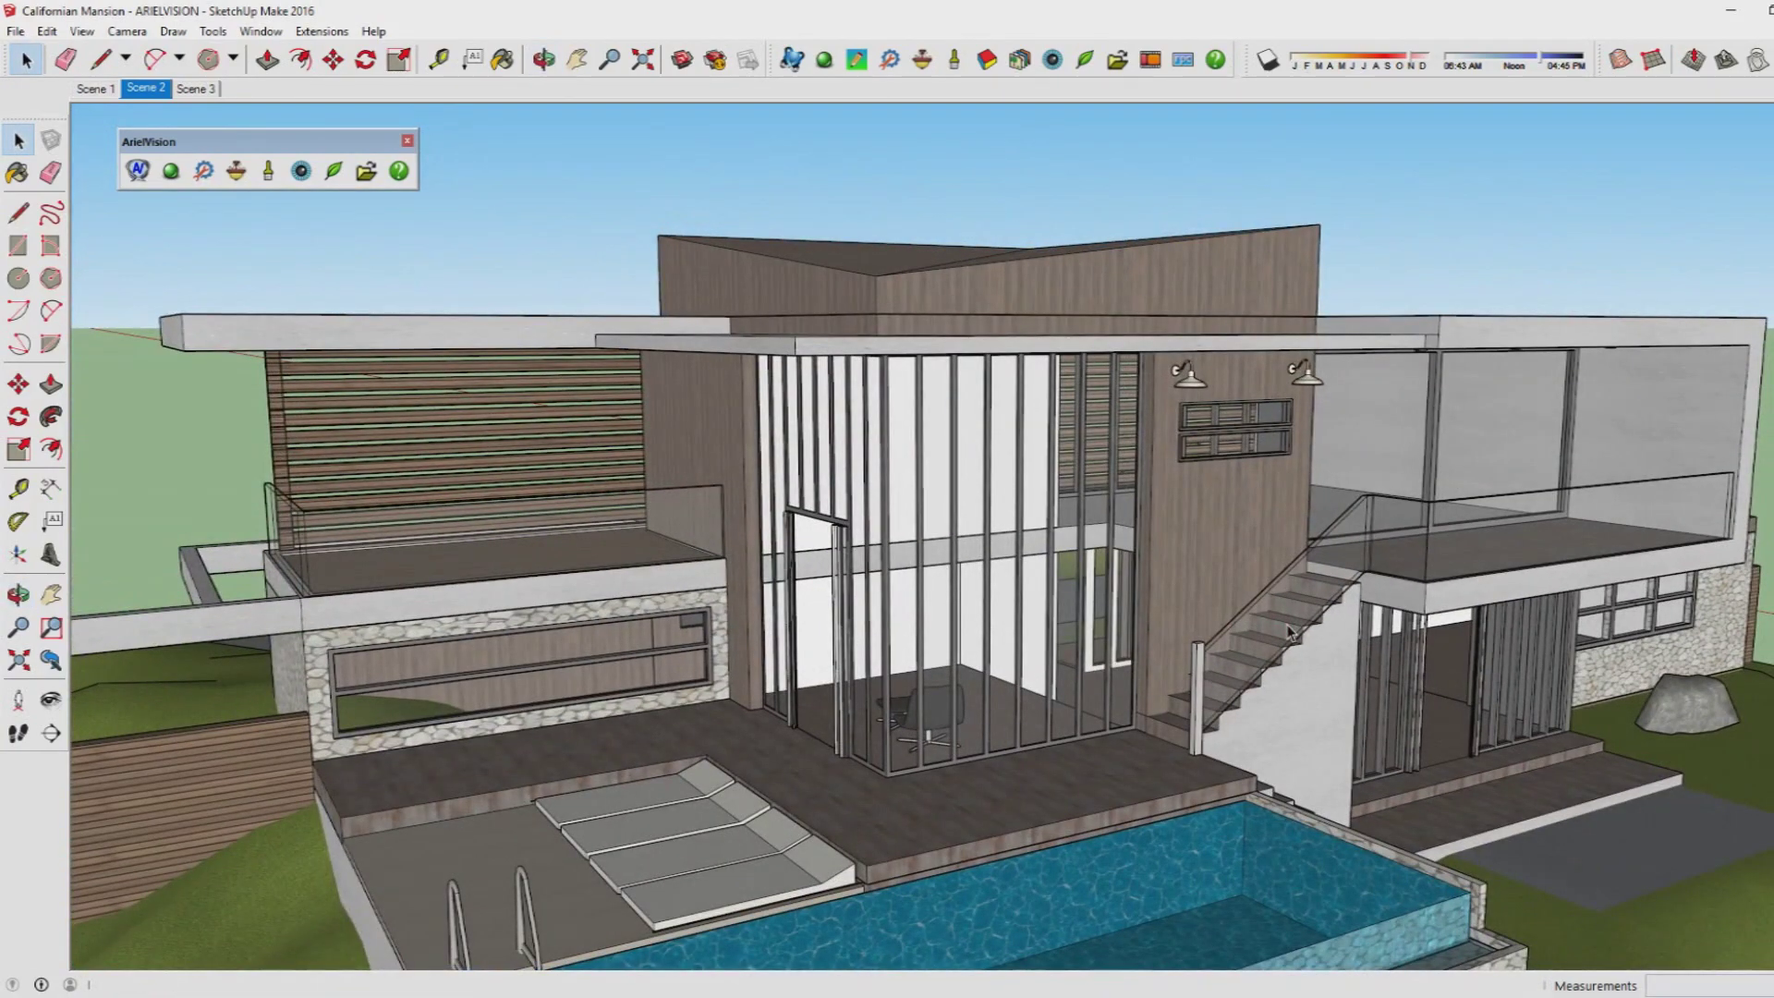
middle_click_drag(1291, 633, 1211, 558)
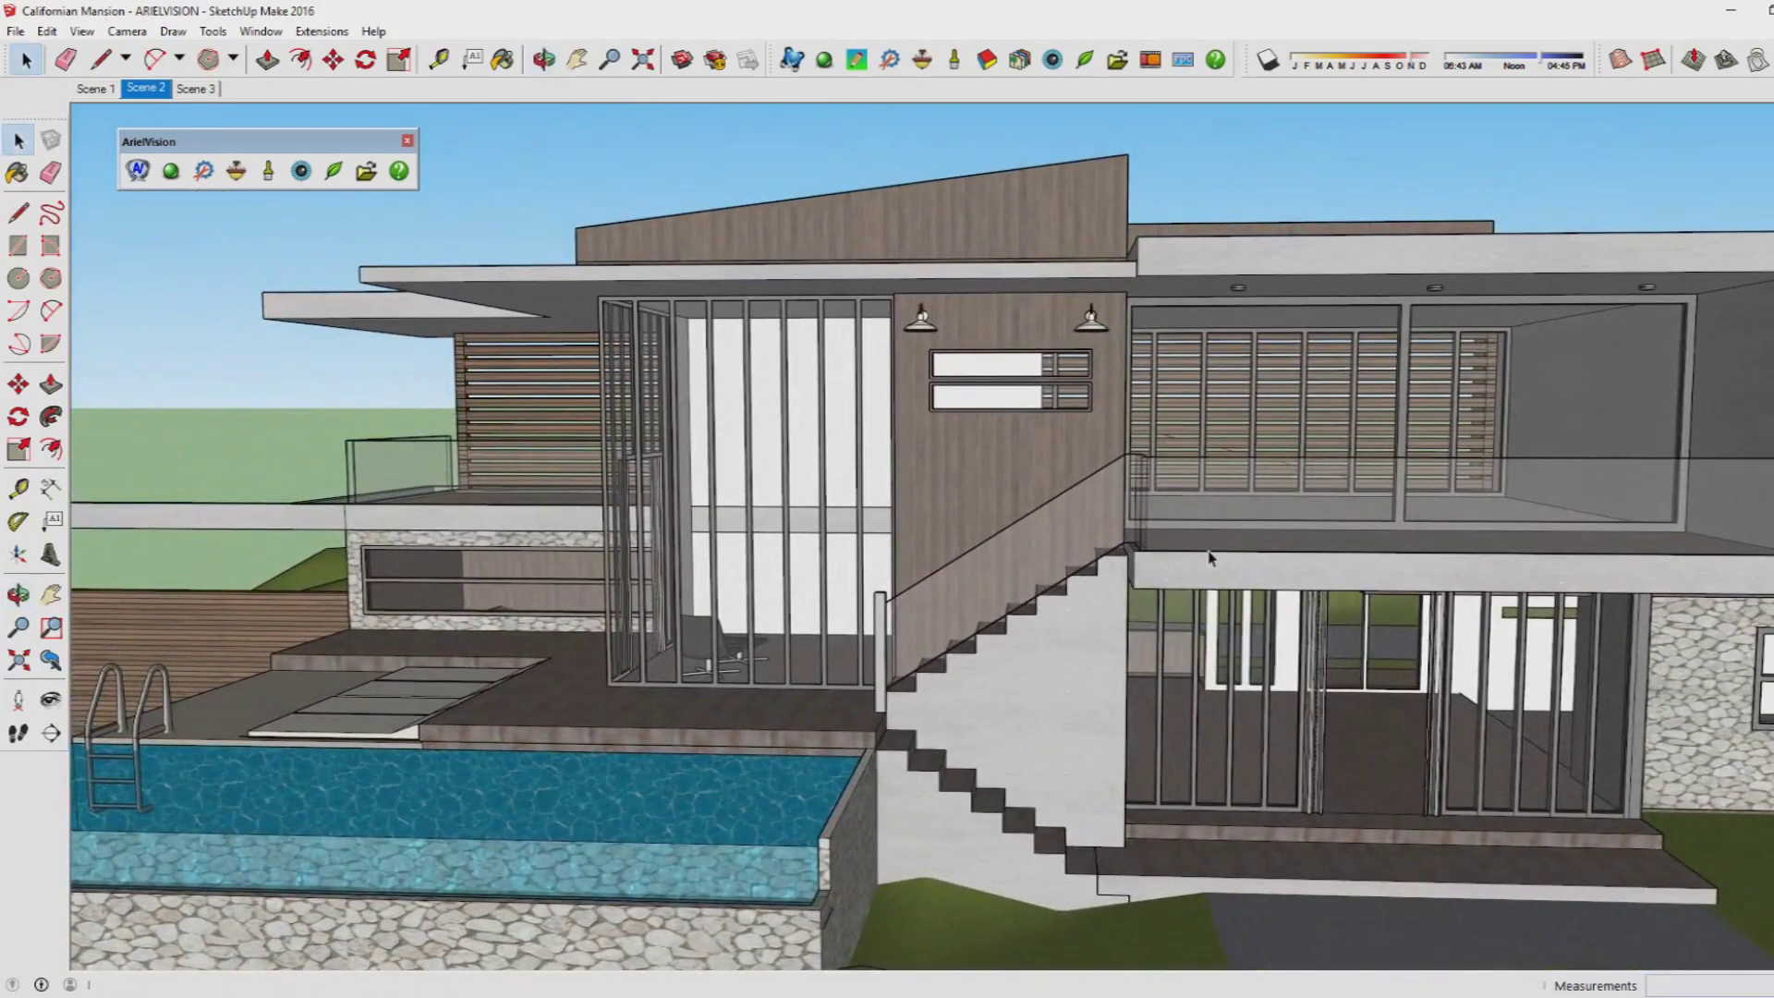